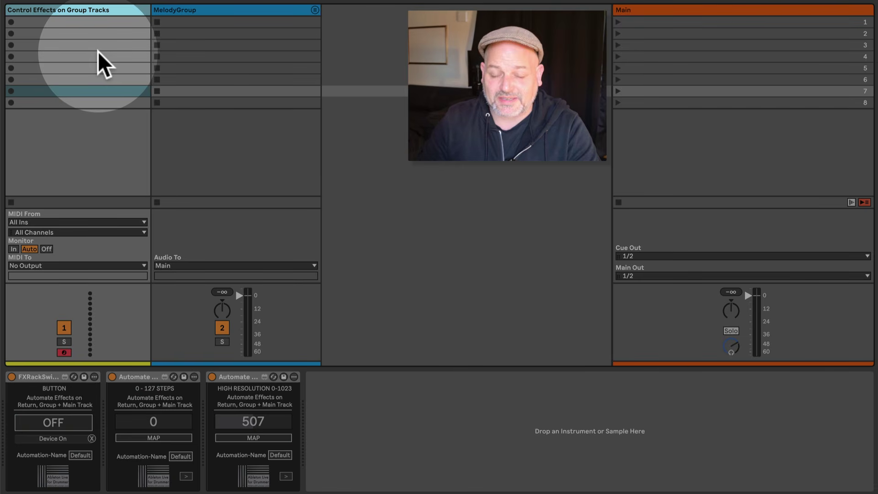
- Unfold MelodyGroup to view its member tracks and fold it again
{"action": "left_click", "coordinate": [317, 6]}
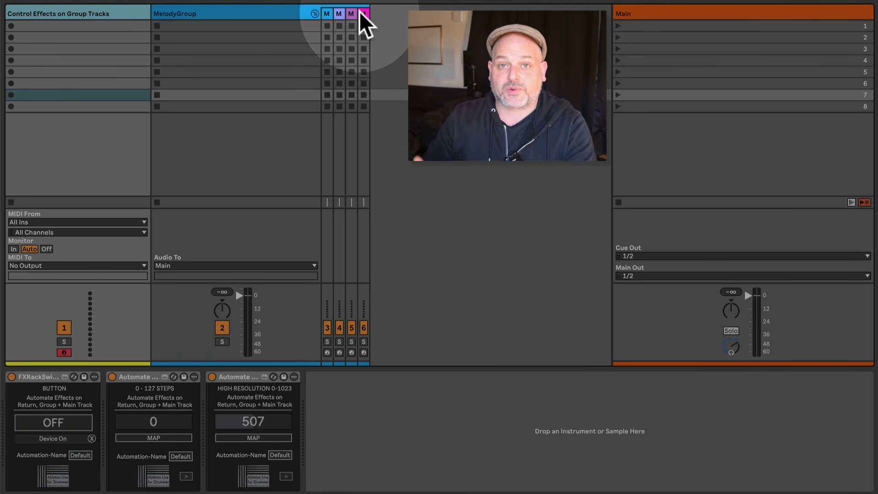
{"action": "left_click", "coordinate": [315, 12]}
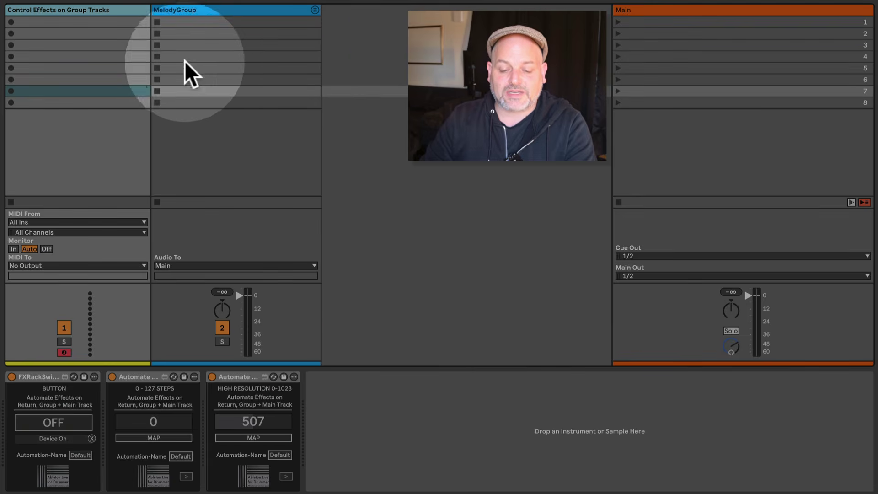
{"action": "left_click", "coordinate": [205, 90]}
- Create an empty MIDI clip in slot 7 of the Control Effects on Group Tracks track and name it Dummy Clip
{"action": "left_click", "coordinate": [119, 91]}
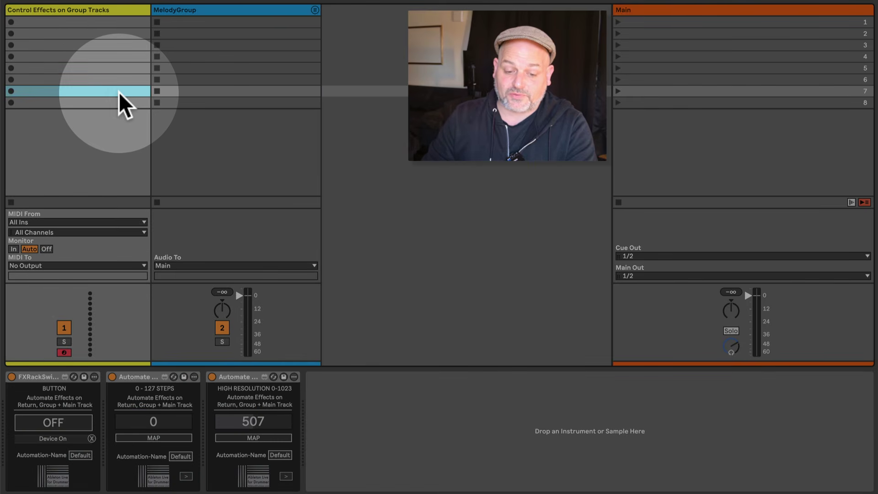
{"action": "double_click", "coordinate": [119, 92]}
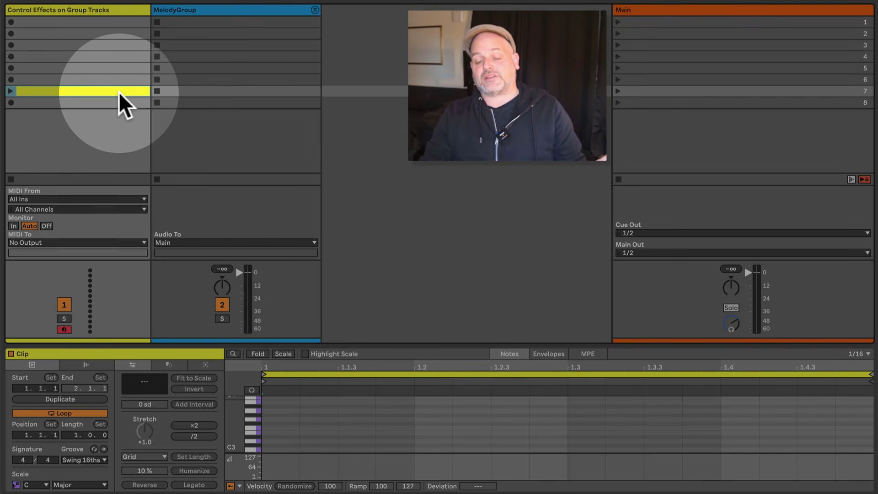
{"action": "key", "text": "ctrl+r"}
{"action": "type", "text": "Du"}
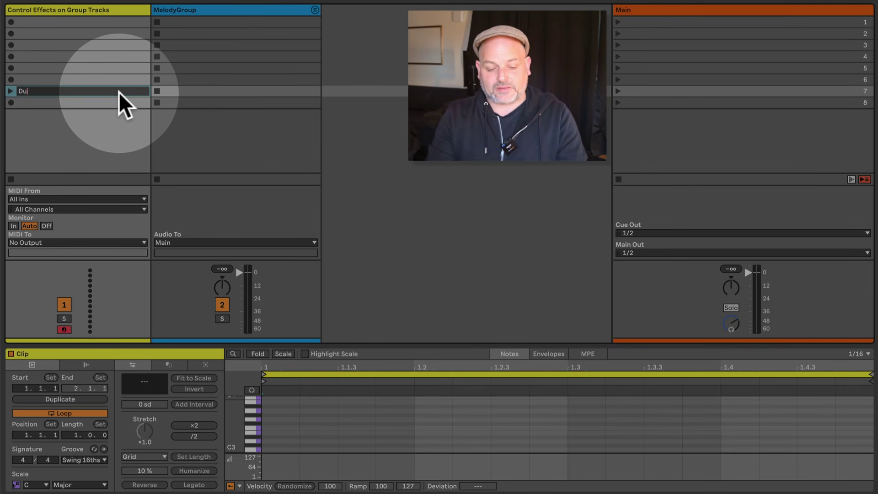
{"action": "type", "text": "mmy Clip"}
{"action": "key", "text": "Return"}
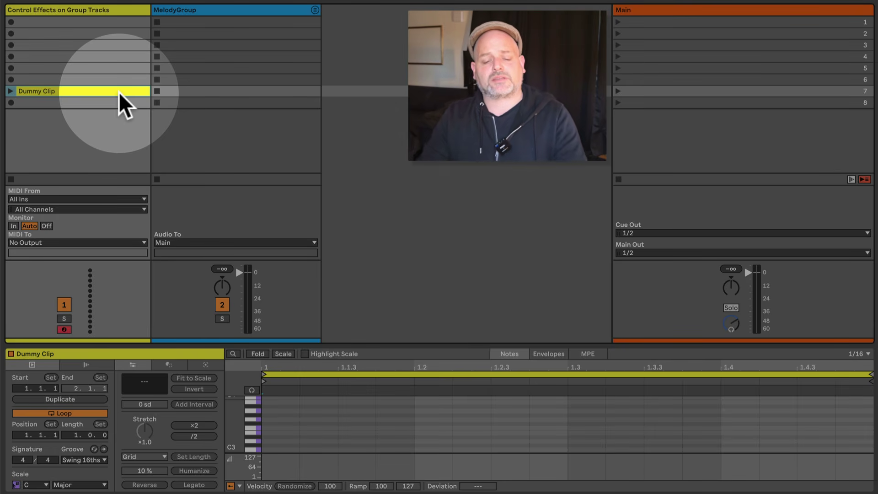
- Display the MelodyGroup's MelodyFXRack and switch off its Reverb chain
{"action": "left_click", "coordinate": [216, 90]}
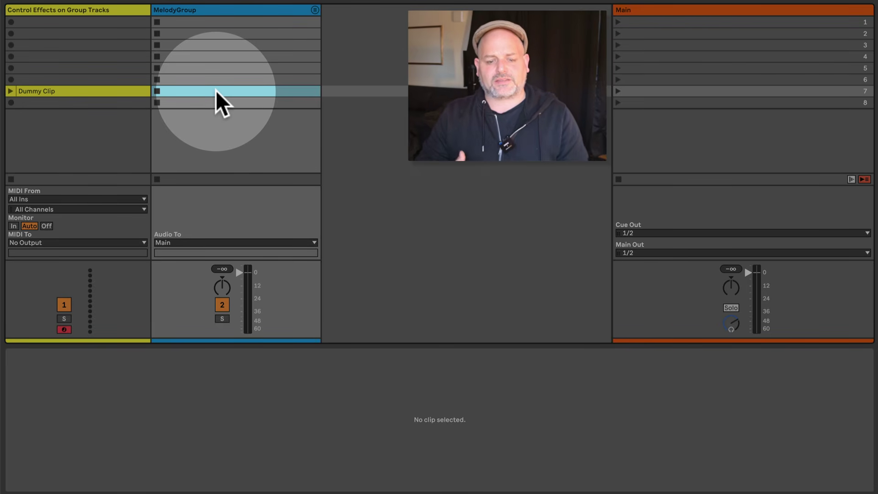
{"action": "left_click", "coordinate": [215, 8]}
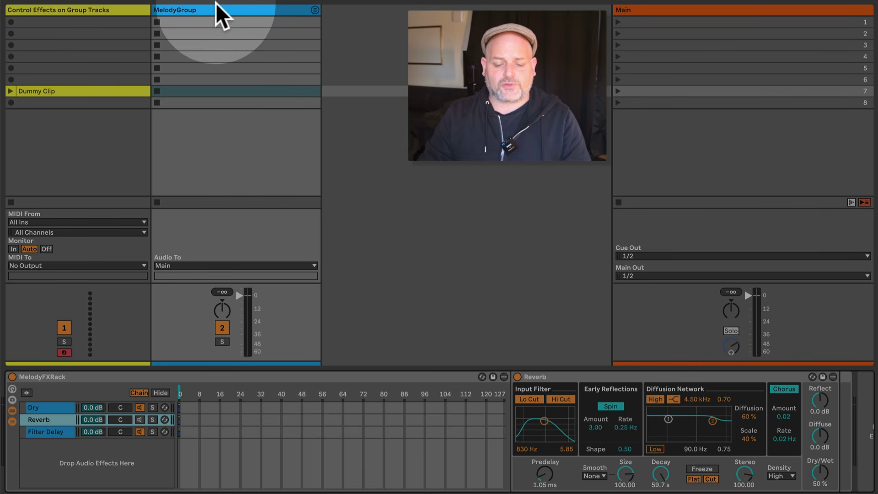
{"action": "left_click", "coordinate": [55, 419]}
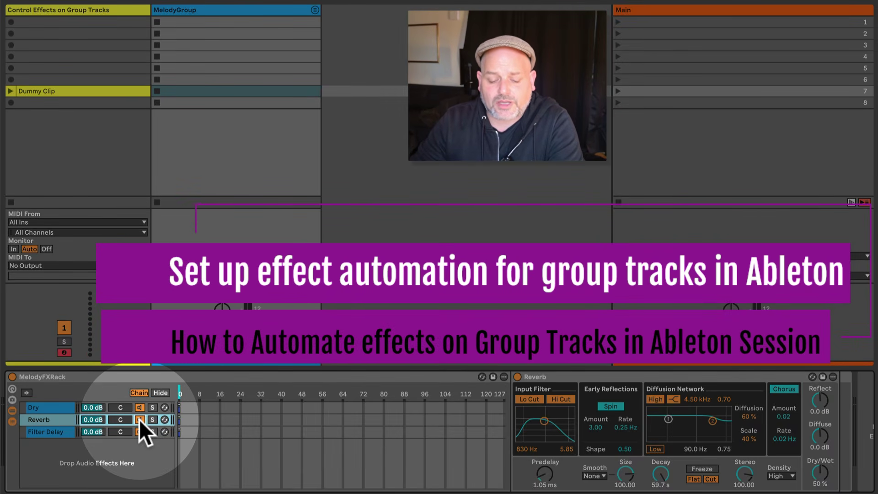
{"action": "left_click", "coordinate": [139, 419]}
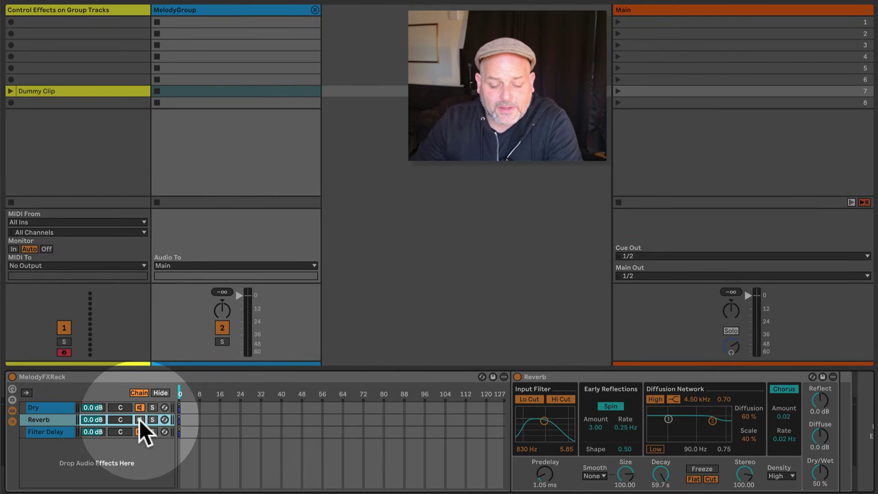
- Create an empty MIDI clip in slot 3 of the Control Effects on Group Tracks track and name it RevOn
{"action": "left_click", "coordinate": [50, 46]}
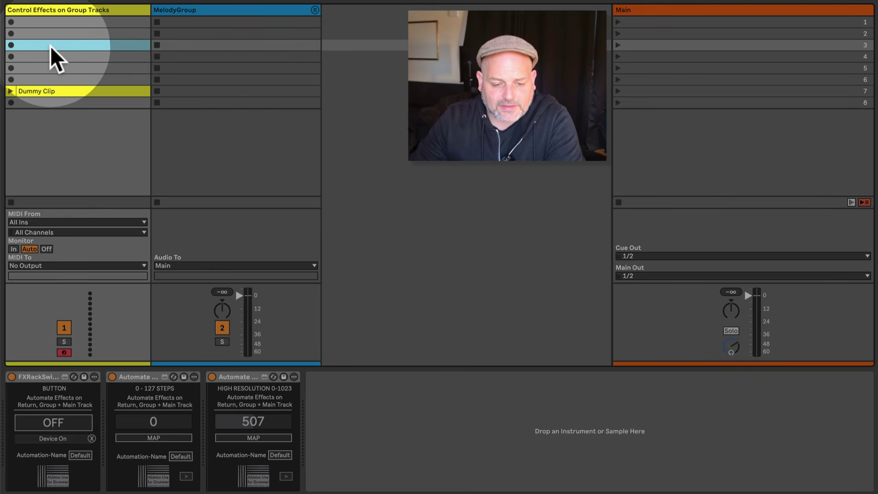
{"action": "double_click", "coordinate": [52, 46]}
{"action": "key", "text": "ctrl+r"}
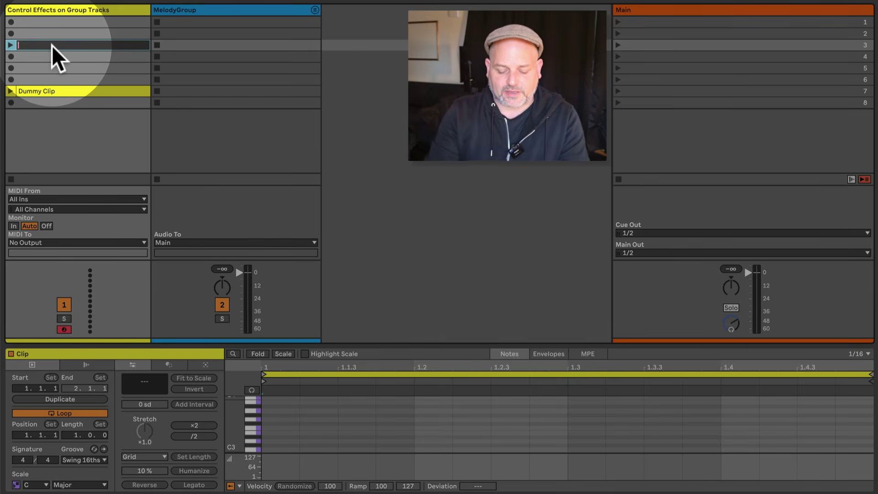
{"action": "type", "text": "RevOn"}
{"action": "key", "text": "Return"}
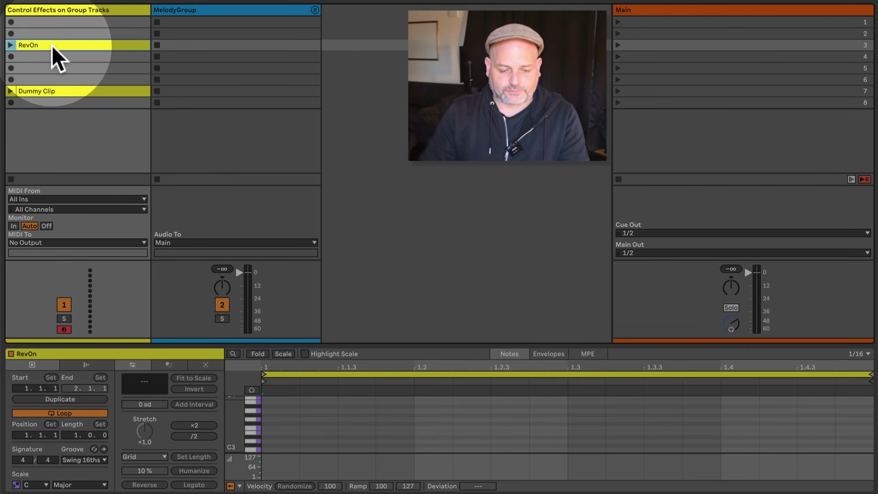
- Create an empty MIDI clip in slot 4, directly below RevOn, and name it RevOff
{"action": "left_click", "coordinate": [51, 56]}
{"action": "double_click", "coordinate": [50, 56]}
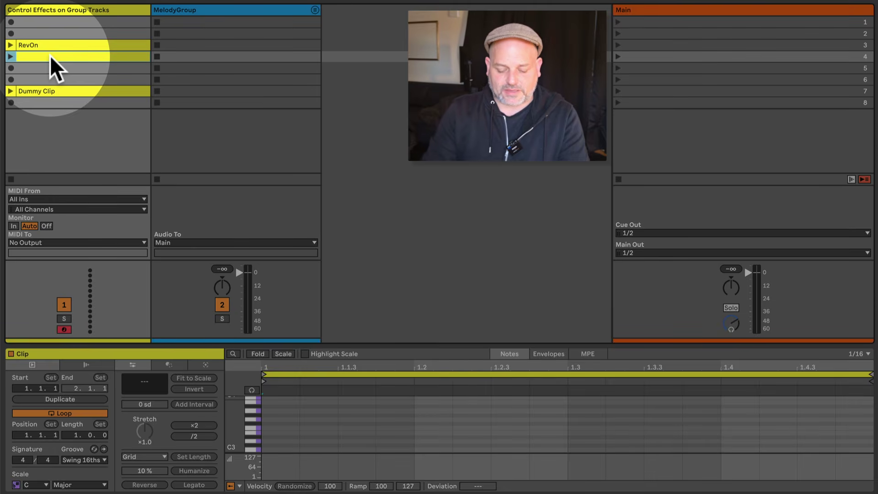
{"action": "key", "text": "Return"}
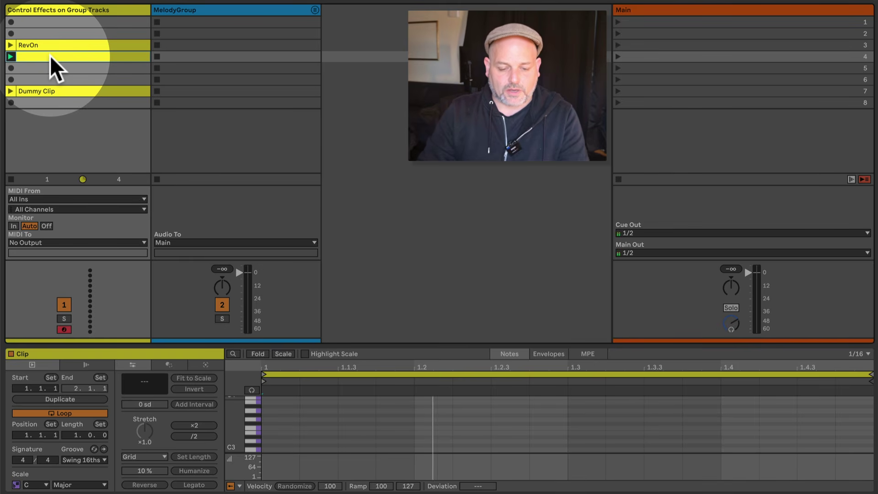
{"action": "key", "text": "ctrl+r"}
{"action": "type", "text": "R"}
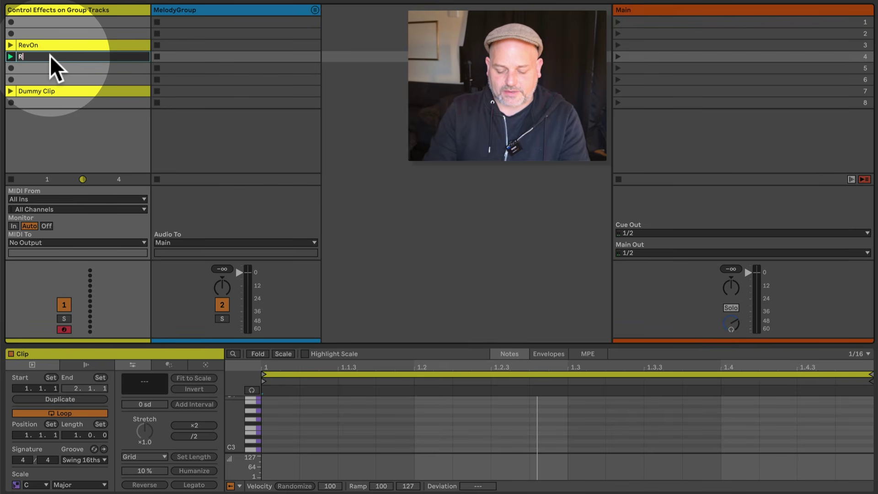
{"action": "type", "text": "evOff"}
{"action": "key", "text": "Return"}
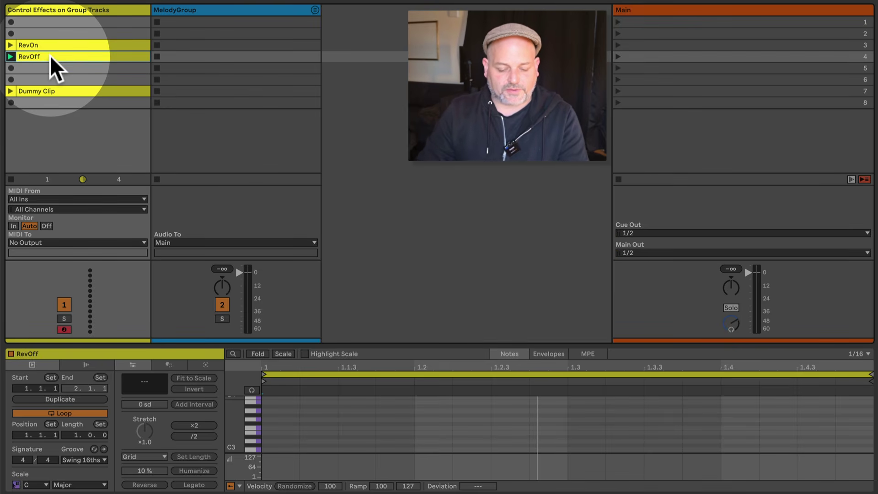
- Turn off looping for both the RevOff and RevOn clips
{"action": "left_click", "coordinate": [86, 413]}
{"action": "left_click", "coordinate": [98, 44]}
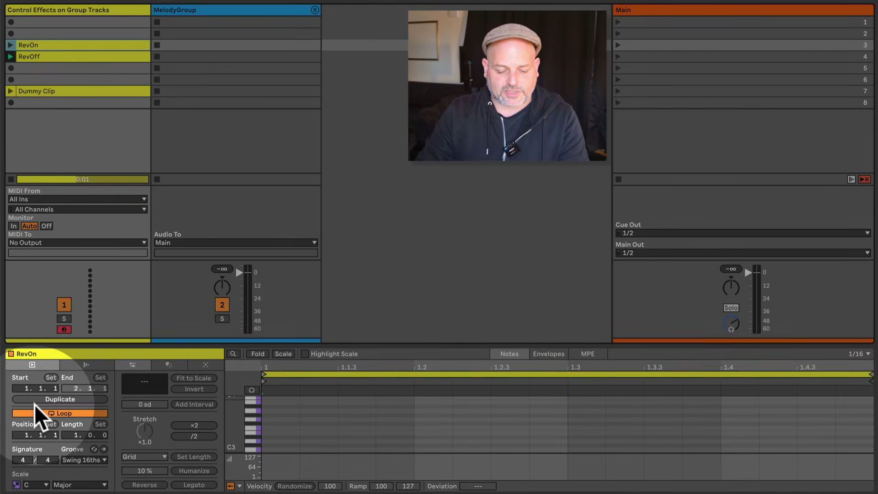
{"action": "left_click", "coordinate": [43, 413]}
- Delete the Dummy Clip from slot 7 and display the control track's devices
{"action": "left_click", "coordinate": [54, 89]}
{"action": "key", "text": "Delete"}
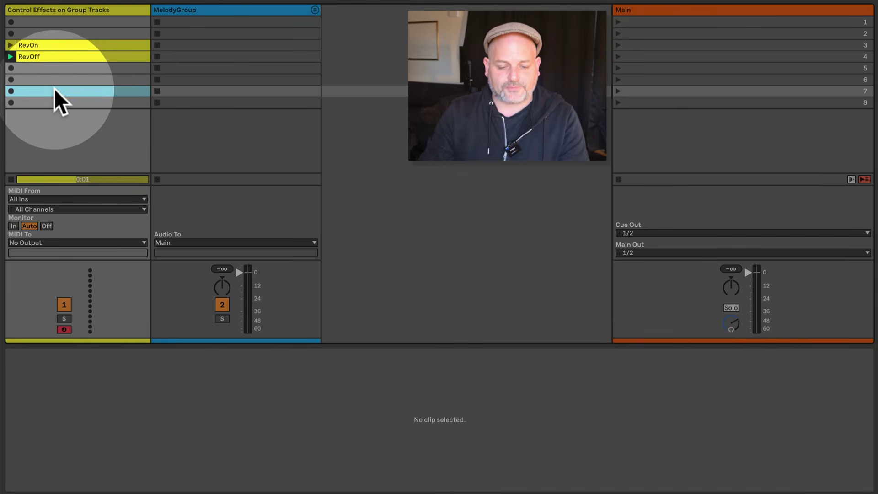
{"action": "left_click", "coordinate": [77, 10]}
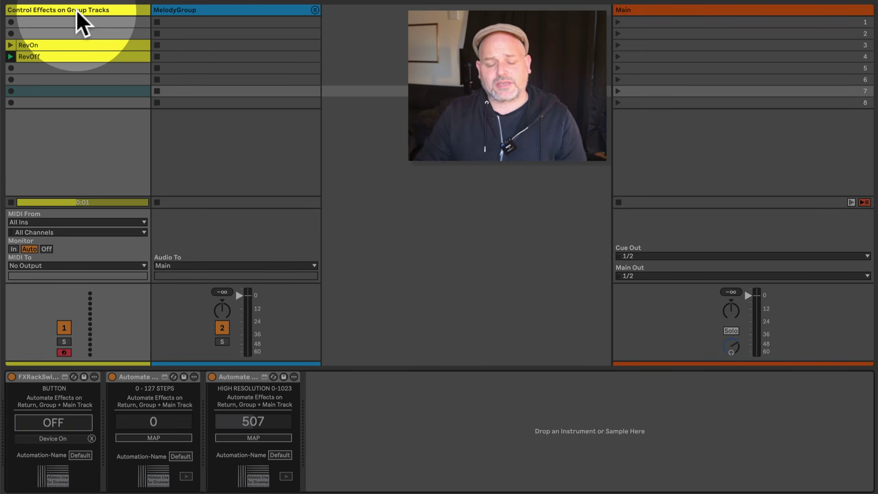
- Add an empty clip in slot 5 of the control track and undo it
{"action": "double_click", "coordinate": [71, 68]}
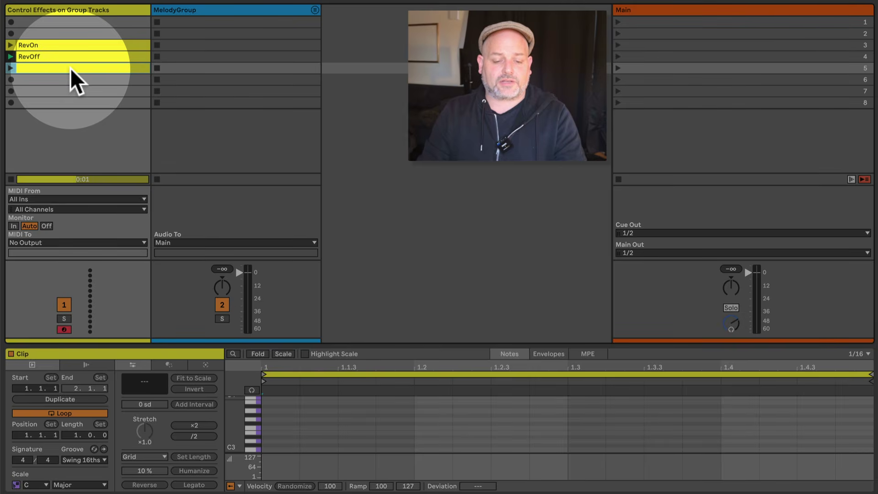
{"action": "key", "text": "ctrl+z"}
- Collapse the control track's two Automate Effects devices and clear the Device On mapping of the FXRackSwitch button device
{"action": "left_click", "coordinate": [78, 42]}
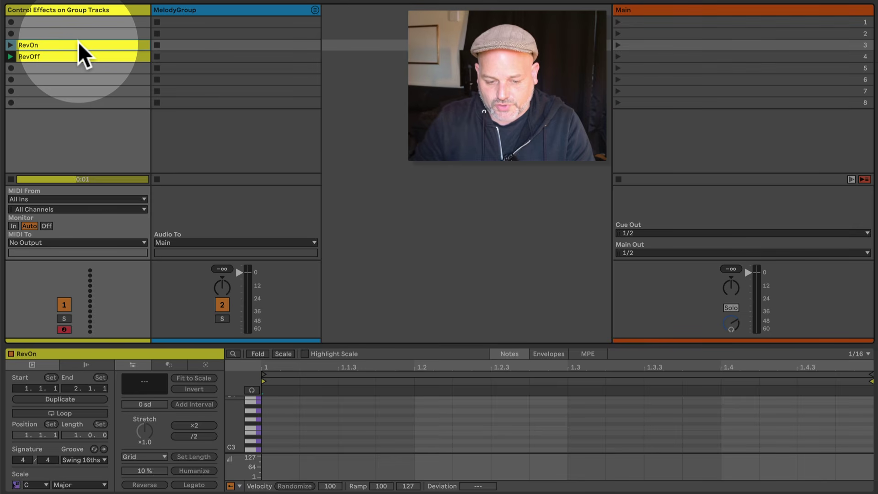
{"action": "left_click", "coordinate": [78, 8]}
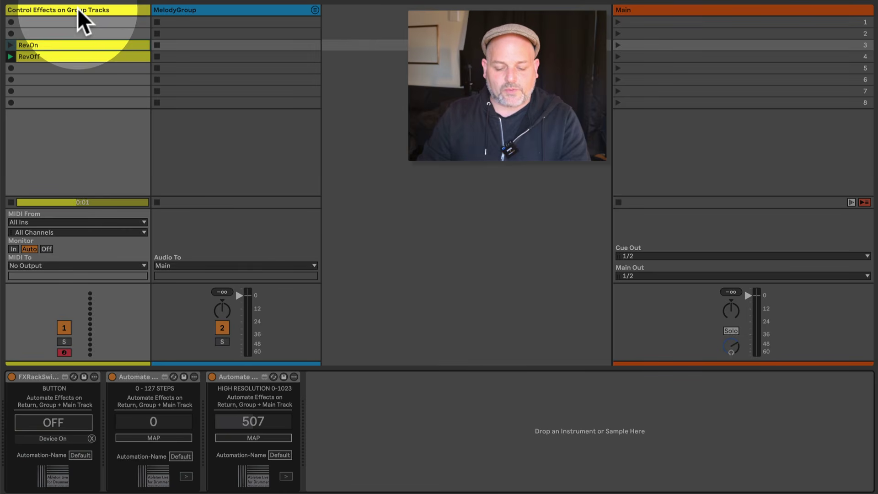
{"action": "left_click", "coordinate": [138, 376]}
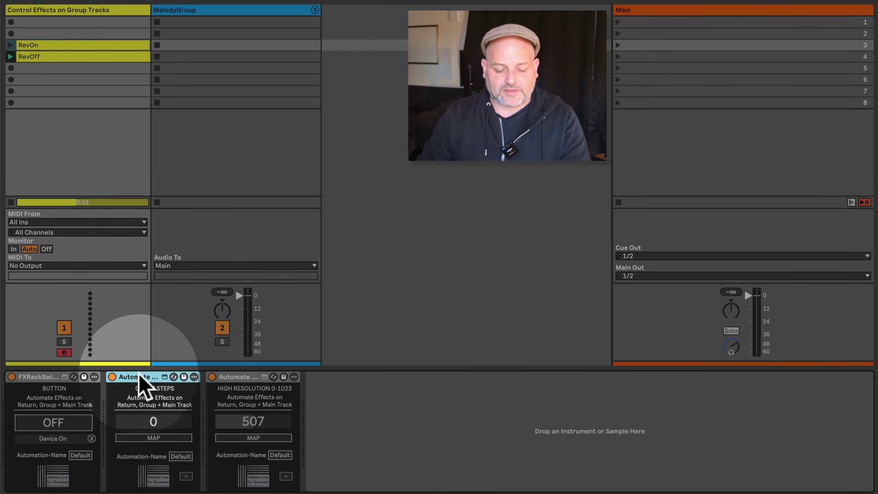
{"action": "double_click", "coordinate": [156, 375]}
{"action": "left_click", "coordinate": [91, 438]}
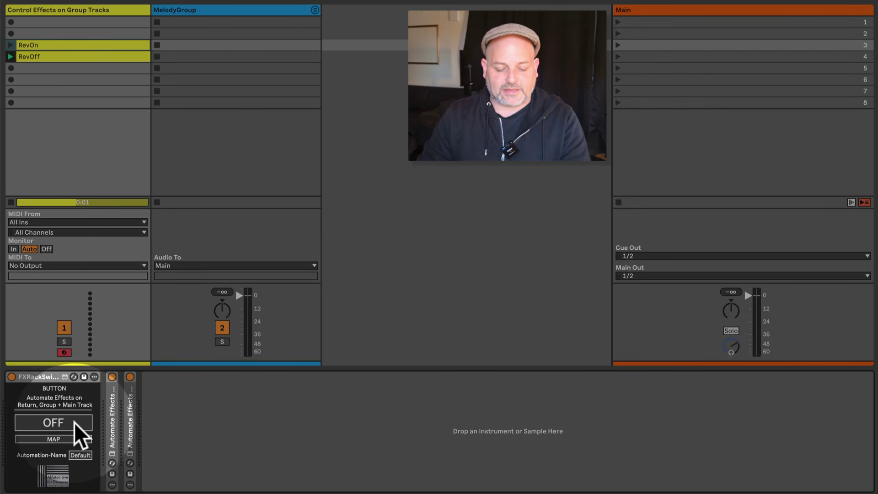
- Test the unmapped FXRackSwitch button by toggling it on and off repeatedly, leaving it off
{"action": "left_click", "coordinate": [73, 422]}
{"action": "left_click", "coordinate": [72, 422]}
{"action": "left_click", "coordinate": [73, 422]}
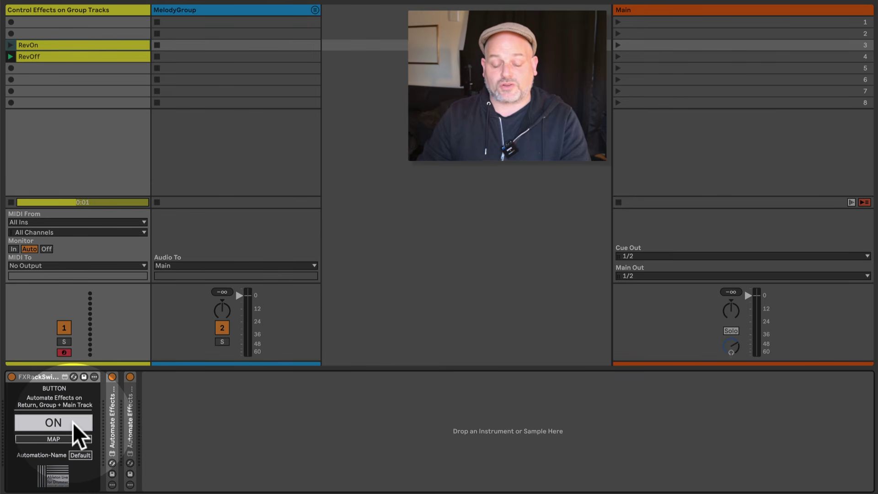
{"action": "left_click", "coordinate": [73, 422]}
{"action": "left_click", "coordinate": [73, 422]}
{"action": "left_click", "coordinate": [73, 422]}
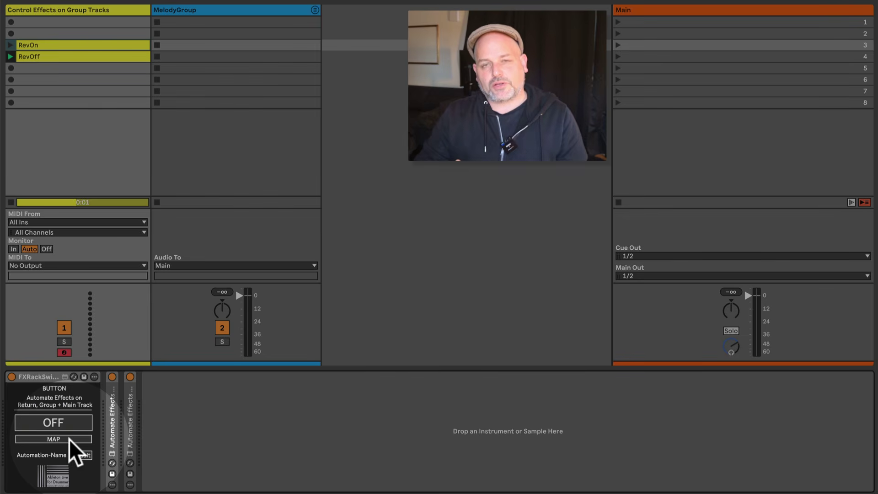
{"action": "left_click", "coordinate": [71, 422]}
{"action": "left_click", "coordinate": [70, 422]}
{"action": "left_click", "coordinate": [71, 422]}
{"action": "left_click", "coordinate": [70, 422]}
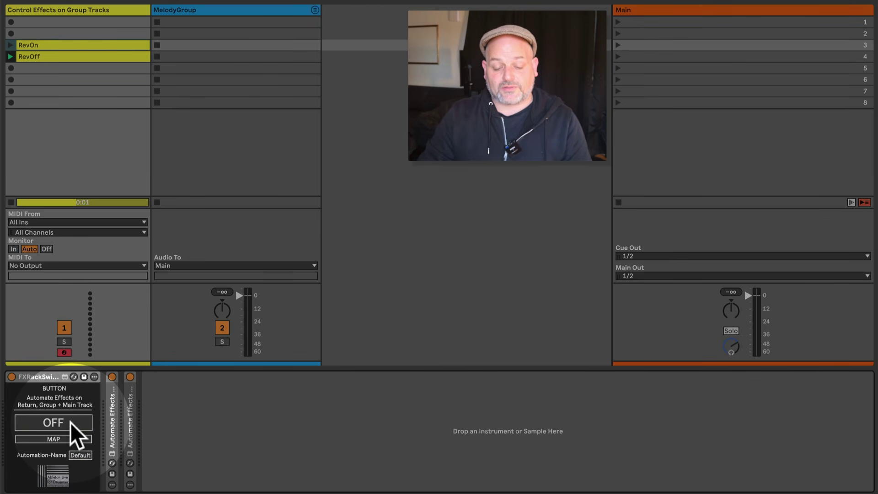
{"action": "left_click", "coordinate": [70, 421]}
{"action": "left_click", "coordinate": [70, 422]}
{"action": "left_click", "coordinate": [70, 422]}
{"action": "left_click", "coordinate": [70, 422]}
{"action": "left_click", "coordinate": [70, 422]}
{"action": "left_click", "coordinate": [70, 422]}
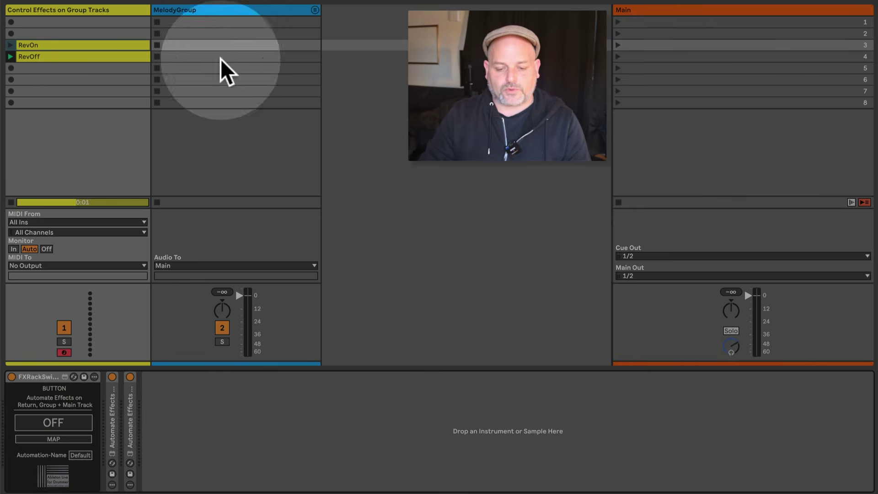
- Map the FXRackSwitch button to the Reverb chain's activator in the MelodyGroup's MelodyFXRack
{"action": "left_click", "coordinate": [222, 9]}
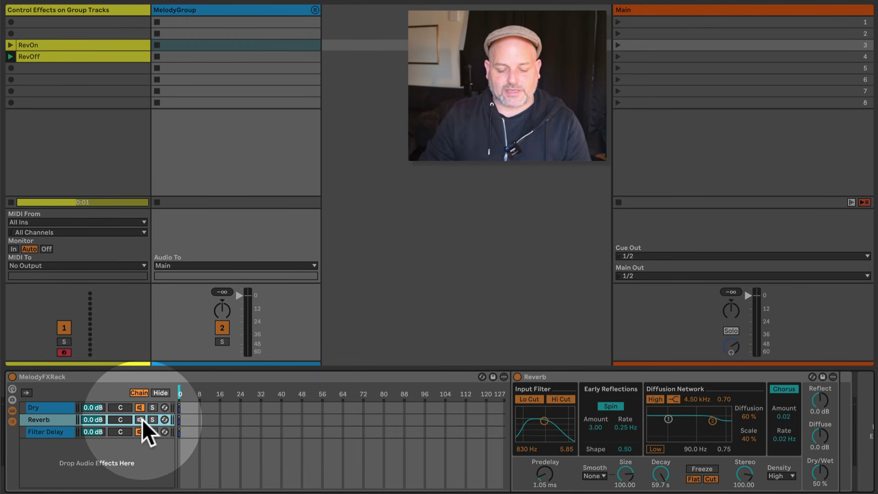
{"action": "left_click", "coordinate": [108, 7]}
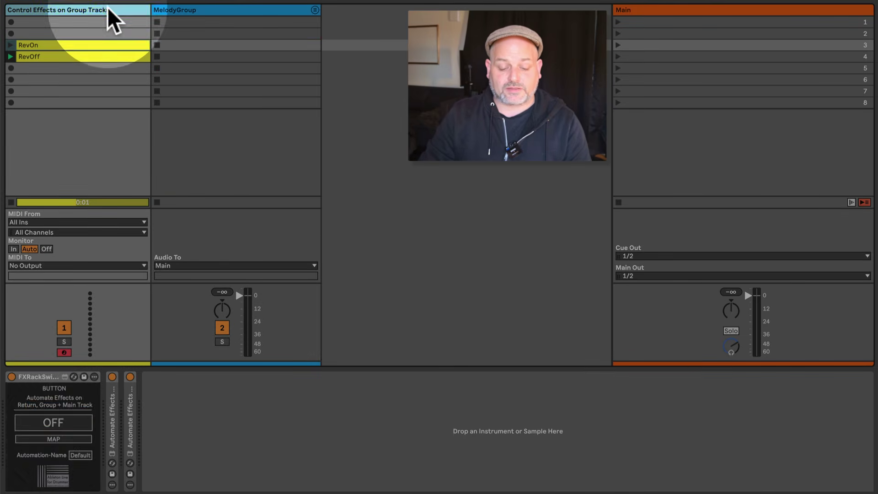
{"action": "left_click", "coordinate": [61, 439]}
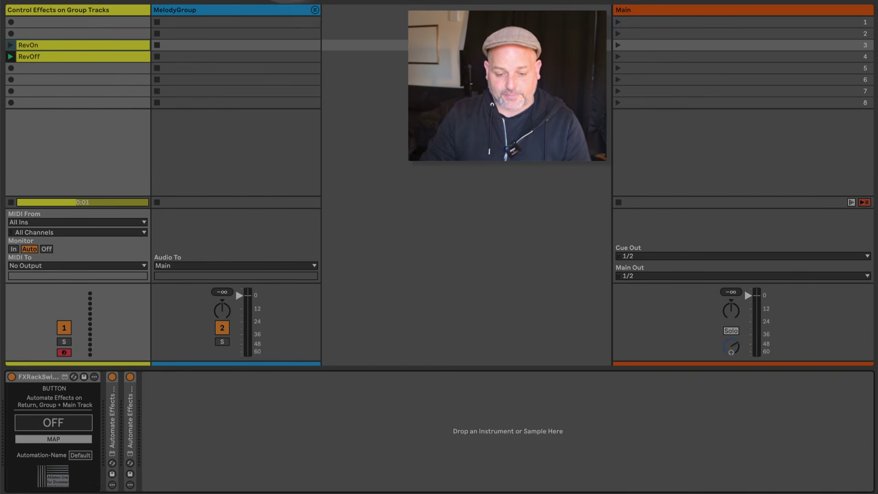
{"action": "left_click", "coordinate": [239, 9]}
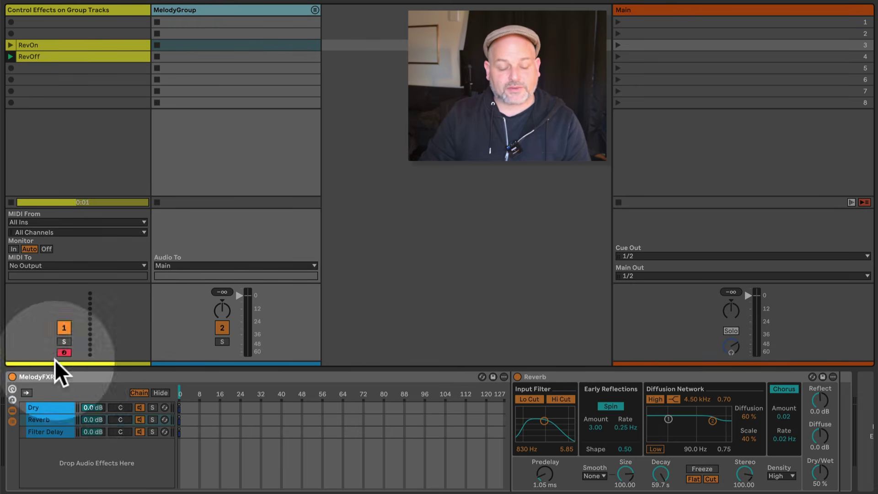
{"action": "left_click", "coordinate": [139, 418]}
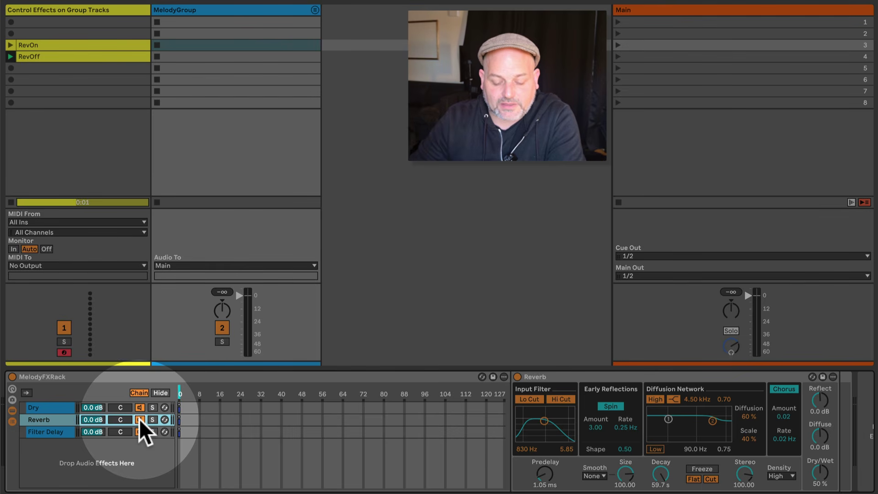
{"action": "left_click", "coordinate": [139, 419]}
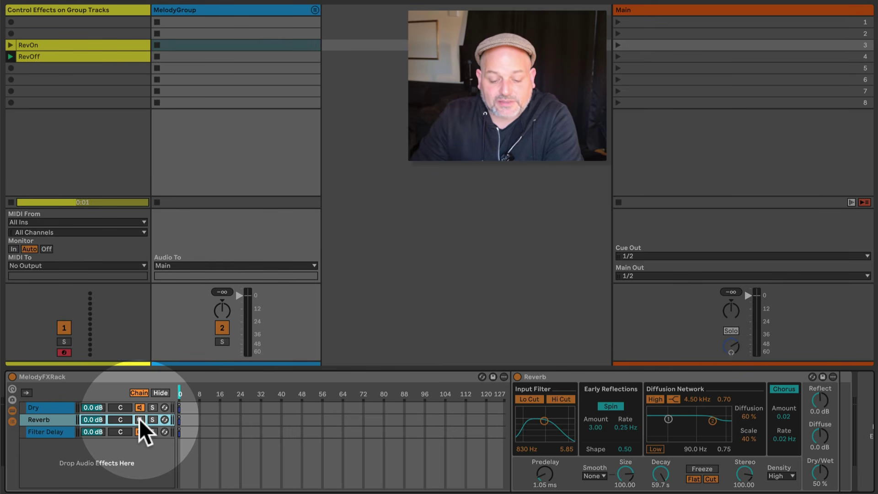
- Switch the Reverb chain back on and set the control track's button device to a Custom automation name
{"action": "left_click", "coordinate": [139, 419]}
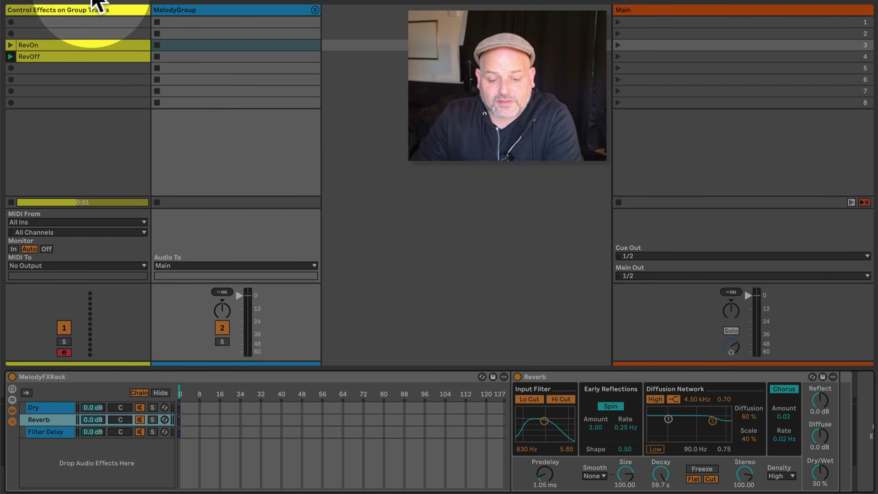
{"action": "left_click", "coordinate": [75, 9]}
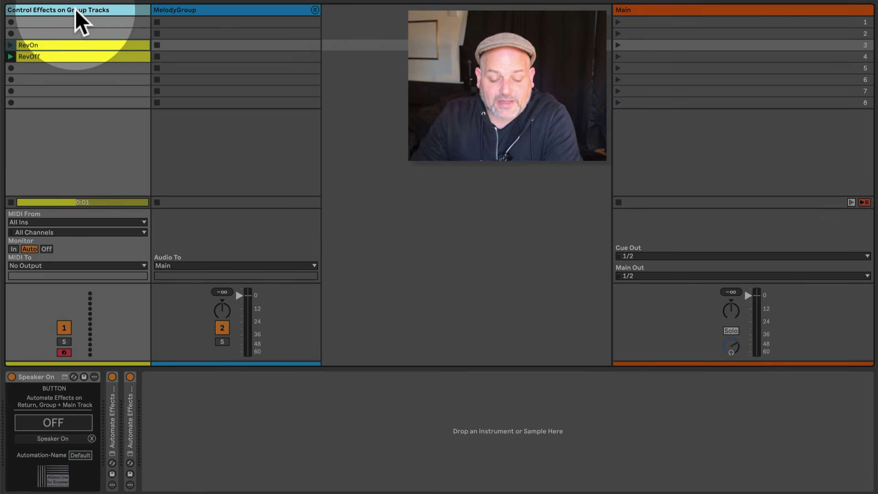
{"action": "left_click", "coordinate": [79, 455]}
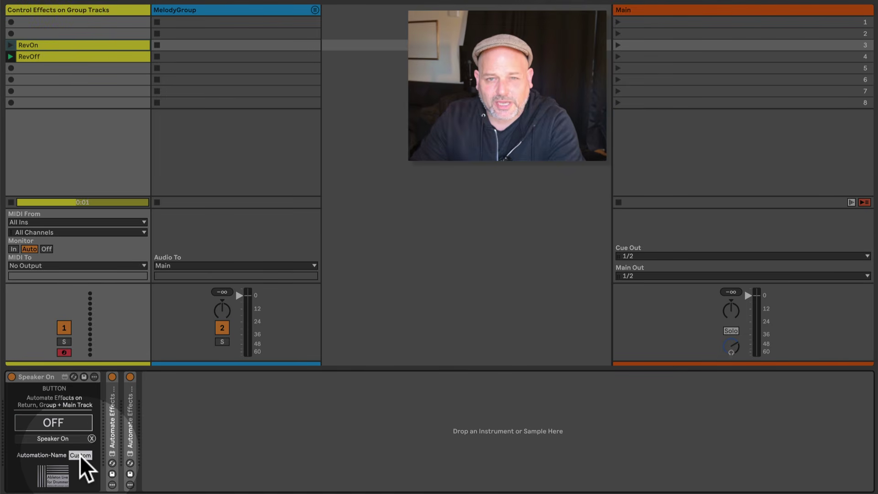
- Rename the control track's button device as ReverbSwitch
{"action": "left_click", "coordinate": [46, 377]}
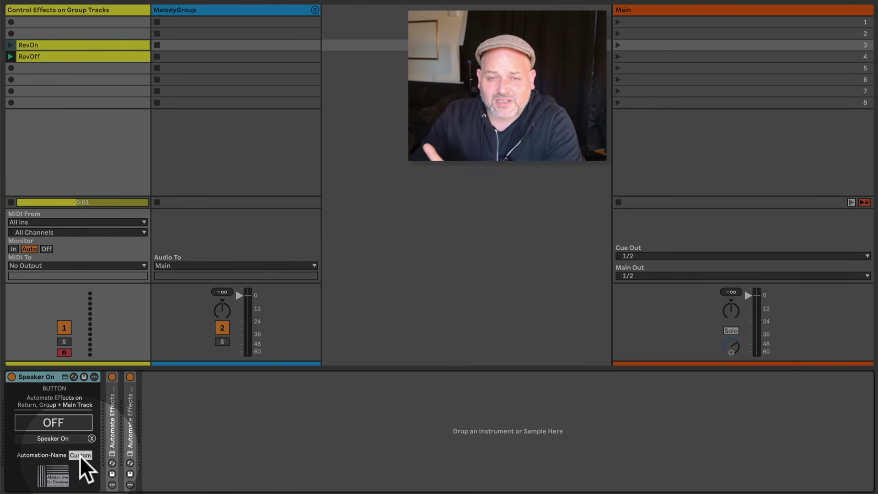
{"action": "key", "text": "ctrl+r"}
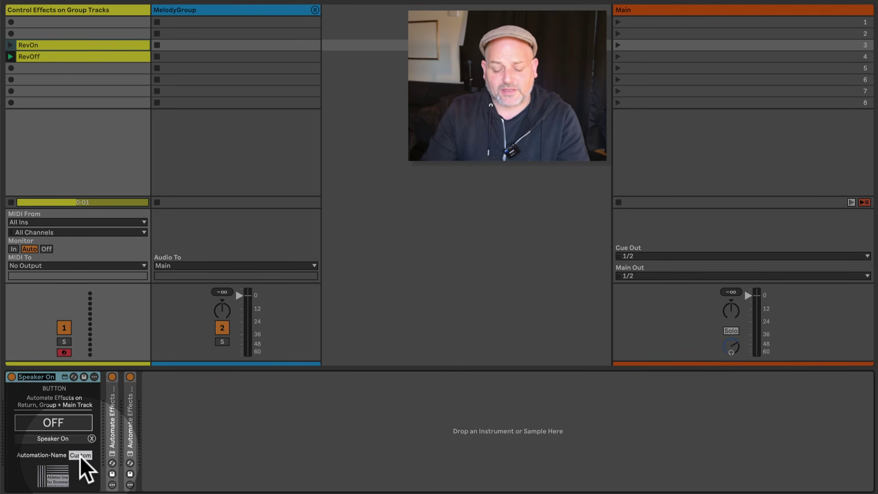
{"action": "key", "text": "BackSpace"}
{"action": "left_click", "coordinate": [48, 379]}
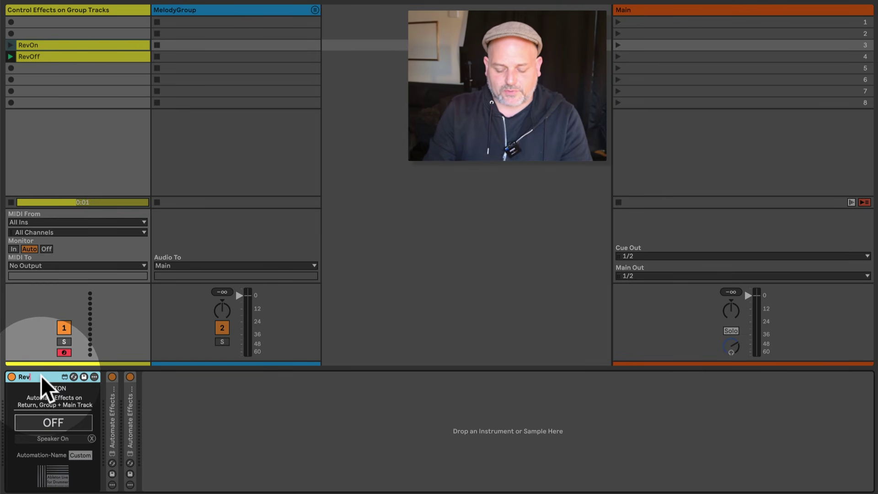
{"action": "type", "text": "ReverbSwitch"}
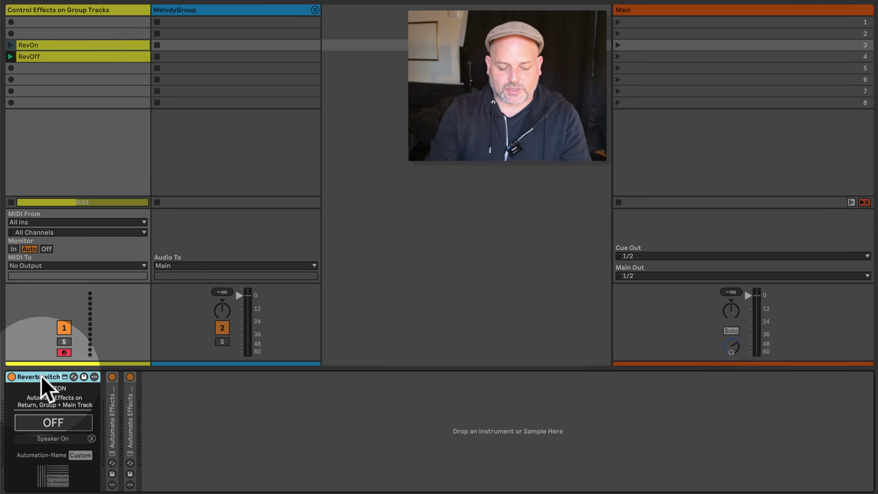
{"action": "key", "text": "Return"}
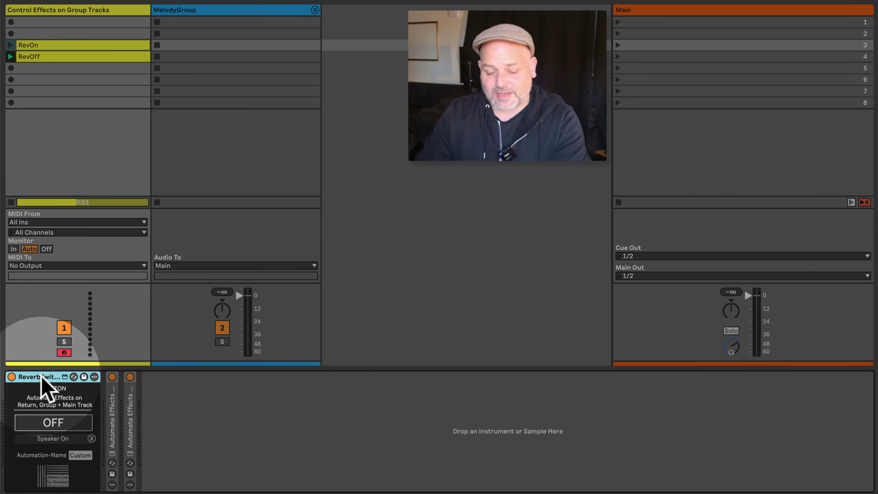
- In the RevOn clip, set the ReverbSwitch BUTTON envelope to On for the whole clip
{"action": "double_click", "coordinate": [86, 45]}
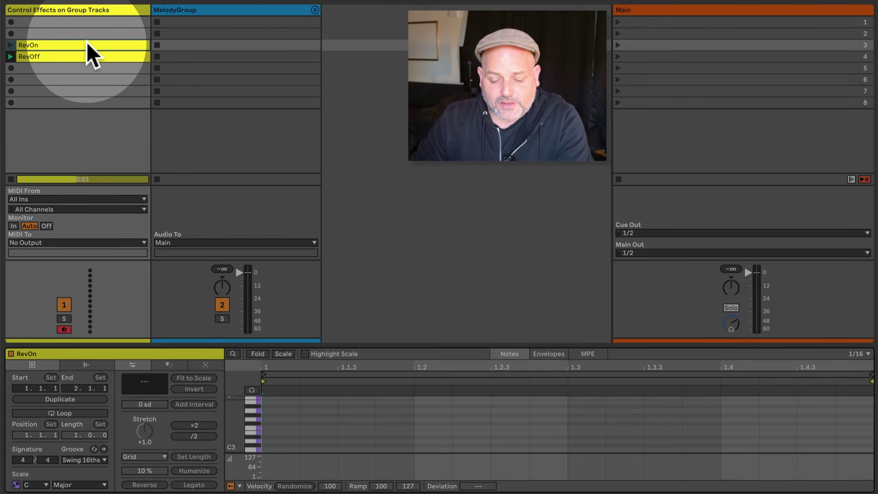
{"action": "left_click", "coordinate": [551, 354]}
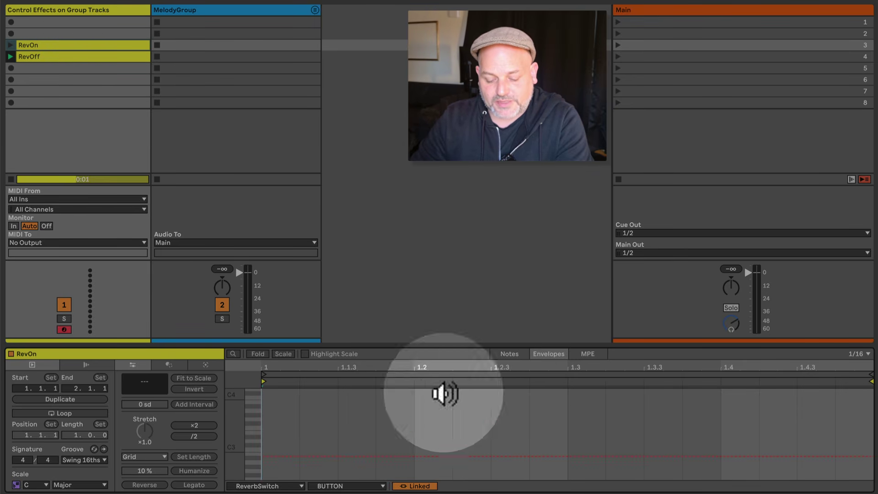
{"action": "left_click", "coordinate": [277, 485]}
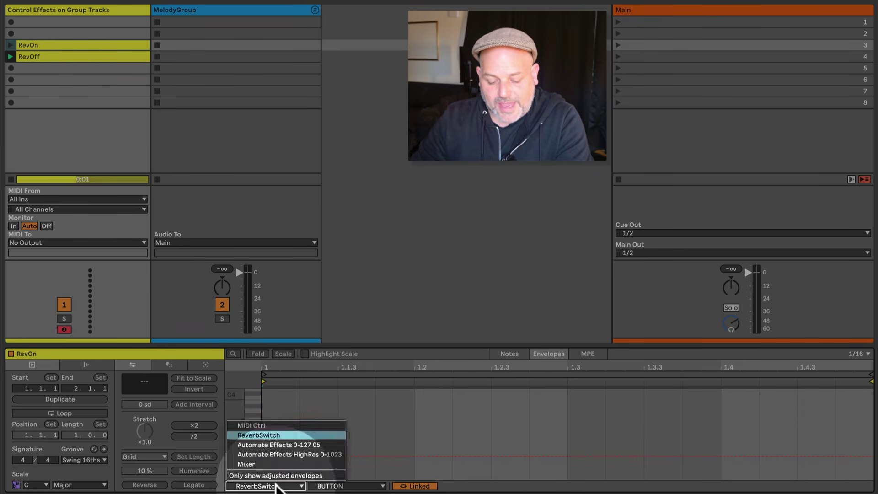
{"action": "left_click", "coordinate": [300, 435]}
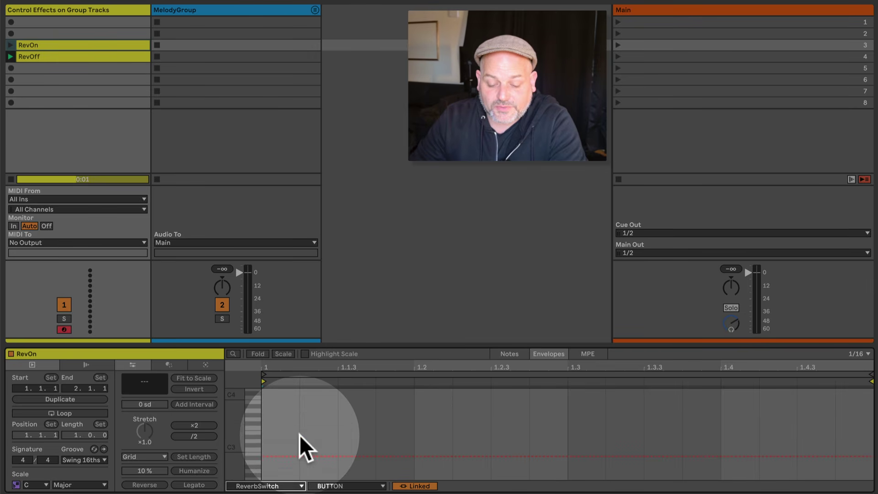
{"action": "left_click", "coordinate": [352, 486]}
{"action": "left_click", "coordinate": [354, 487]}
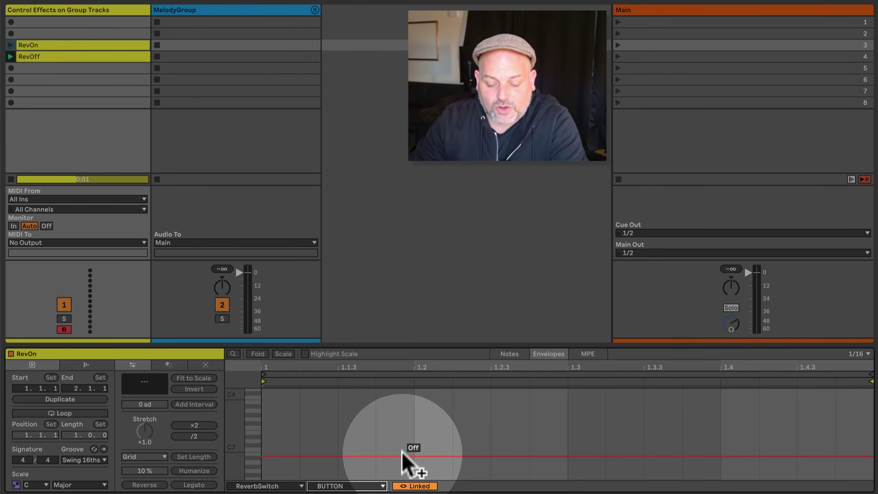
{"action": "left_click_drag", "start_coordinate": [401, 452], "coordinate": [401, 412]}
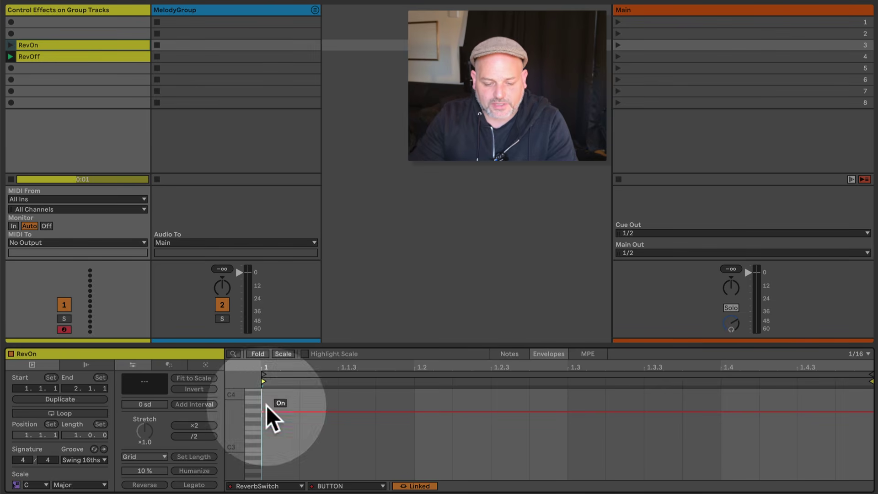
- In the RevOff clip, set the ReverbSwitch BUTTON envelope to Off with a breakpoint near the clip's start
{"action": "left_click", "coordinate": [87, 56]}
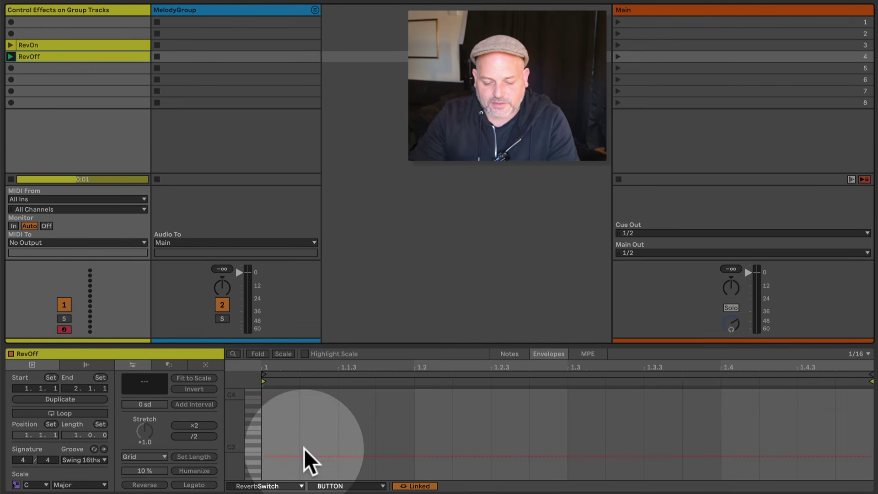
{"action": "left_click", "coordinate": [268, 456]}
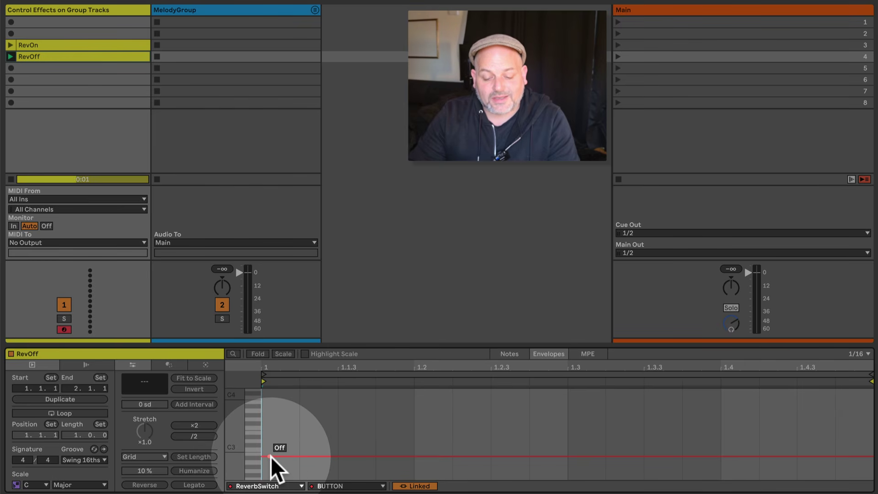
{"action": "left_click", "coordinate": [273, 486]}
{"action": "left_click", "coordinate": [275, 486]}
{"action": "left_click", "coordinate": [338, 486]}
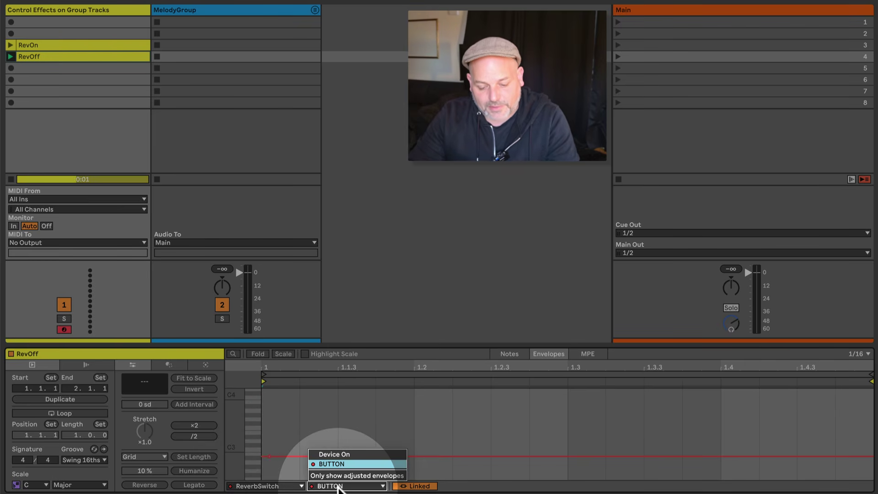
{"action": "left_click", "coordinate": [337, 464]}
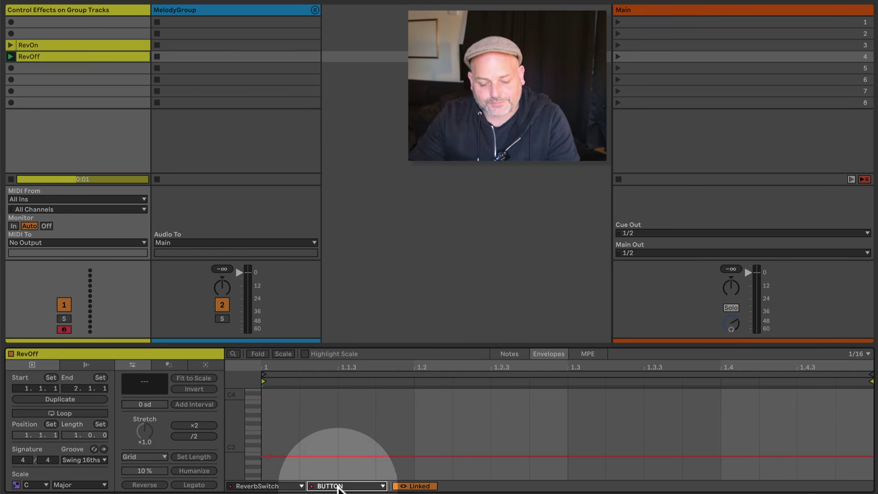
{"action": "left_click", "coordinate": [270, 456]}
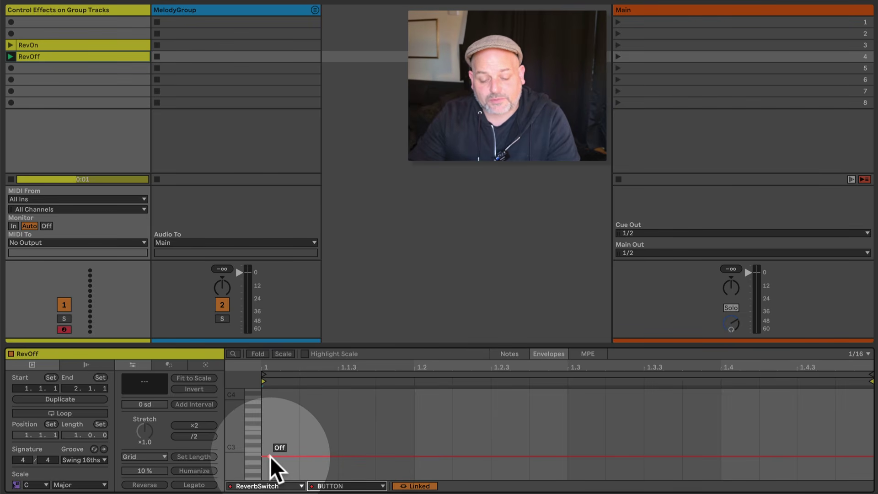
{"action": "left_click", "coordinate": [287, 457]}
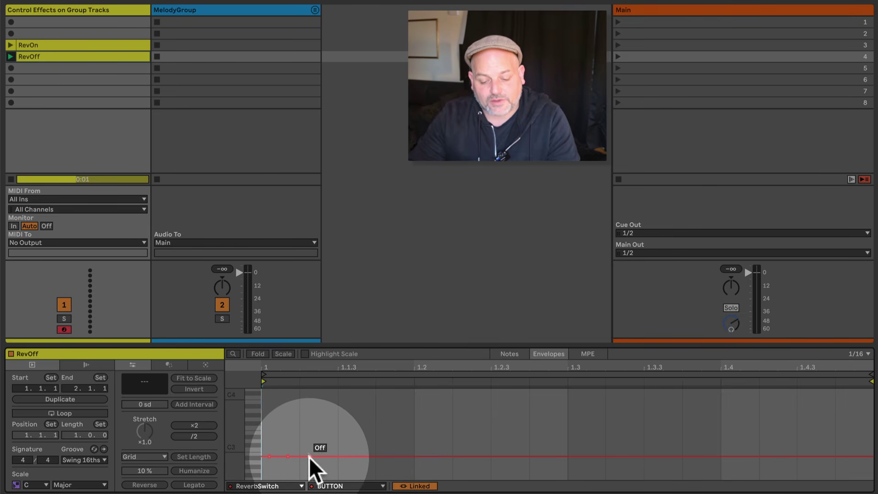
{"action": "mouse_move", "coordinate": [288, 456]}
{"action": "left_mouse_down"}
{"action": "mouse_move", "coordinate": [291, 412]}
{"action": "mouse_move", "coordinate": [288, 456]}
{"action": "left_mouse_up"}
{"action": "left_click", "coordinate": [310, 457]}
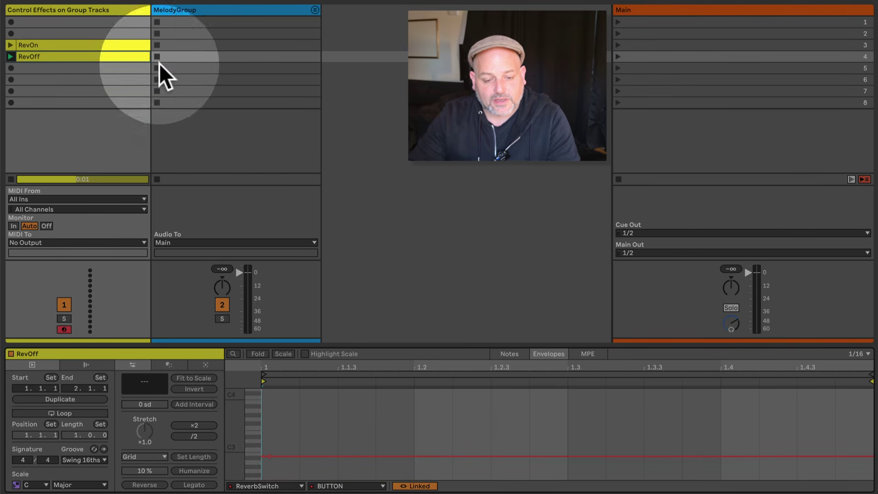
- Narrow the Main track's column and select scene 3
{"action": "double_click", "coordinate": [190, 9]}
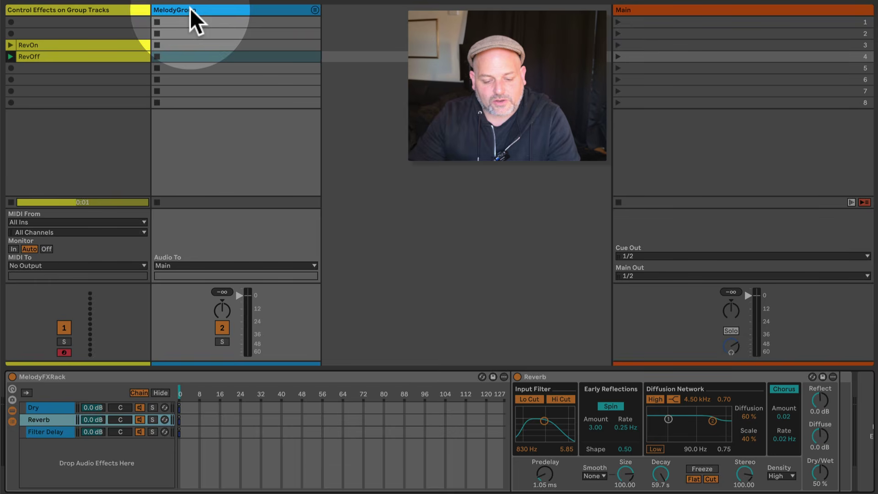
{"action": "left_click", "coordinate": [639, 30]}
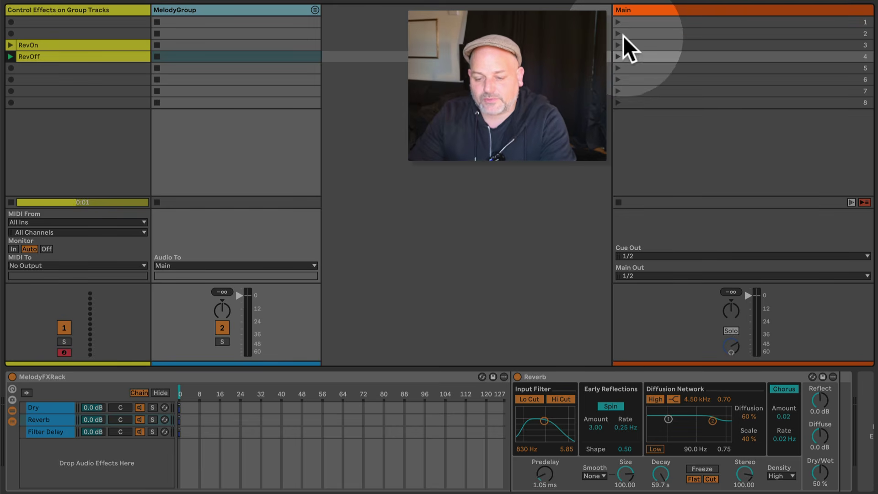
{"action": "left_click", "coordinate": [641, 44]}
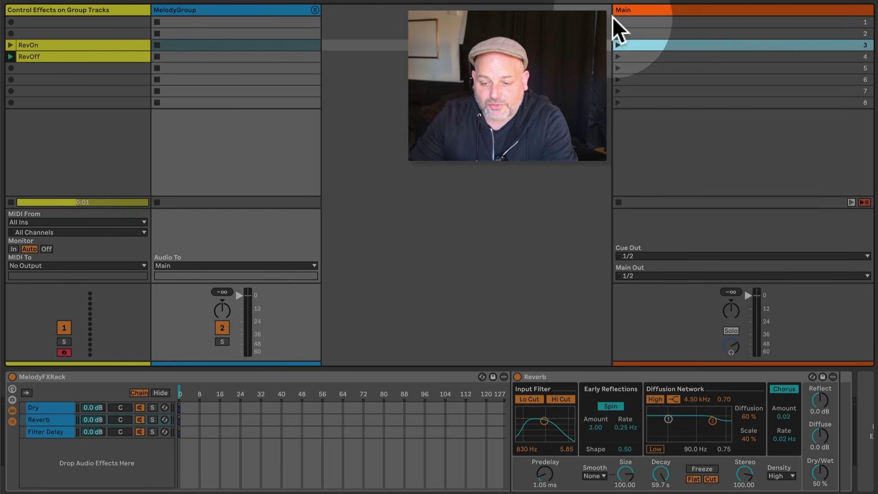
{"action": "left_click_drag", "start_coordinate": [612, 13], "coordinate": [796, 9]}
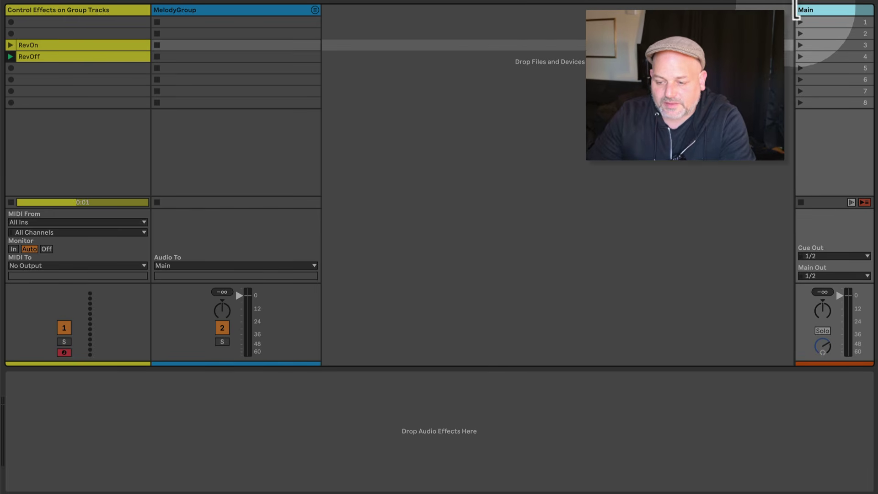
{"action": "left_click", "coordinate": [818, 44]}
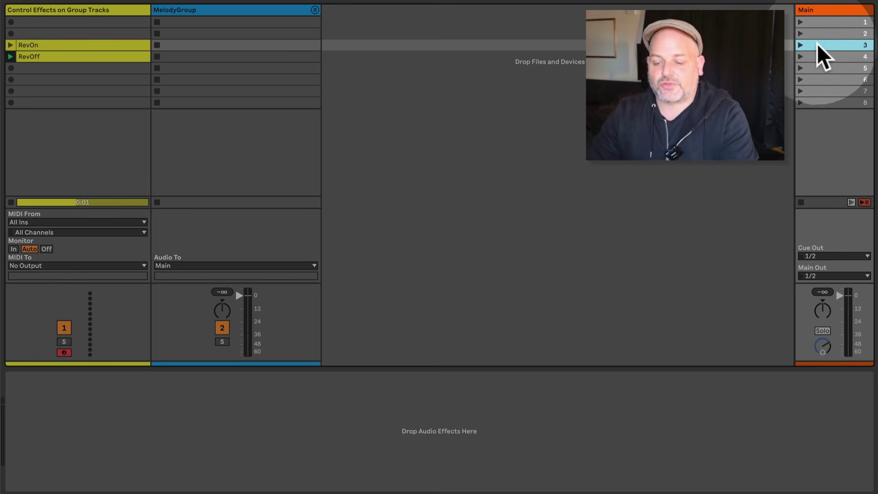
- View the device chains of the control track and the Main track
{"action": "left_click", "coordinate": [70, 31]}
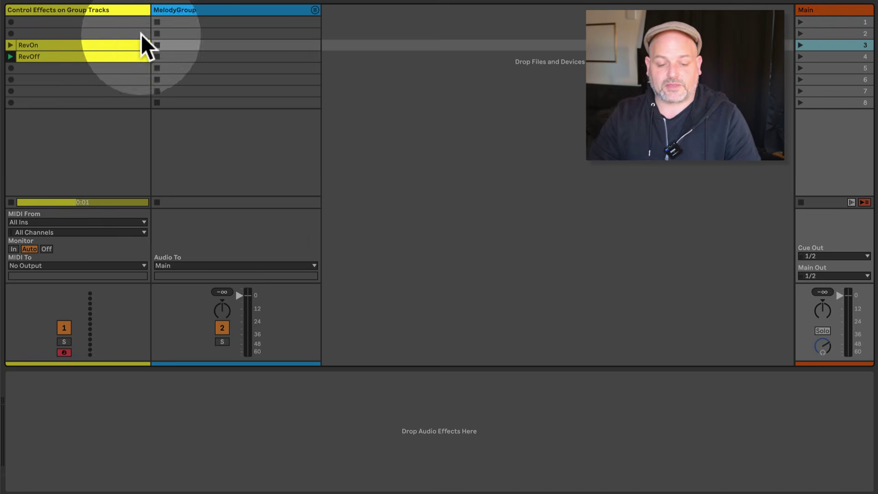
{"action": "left_click", "coordinate": [85, 35]}
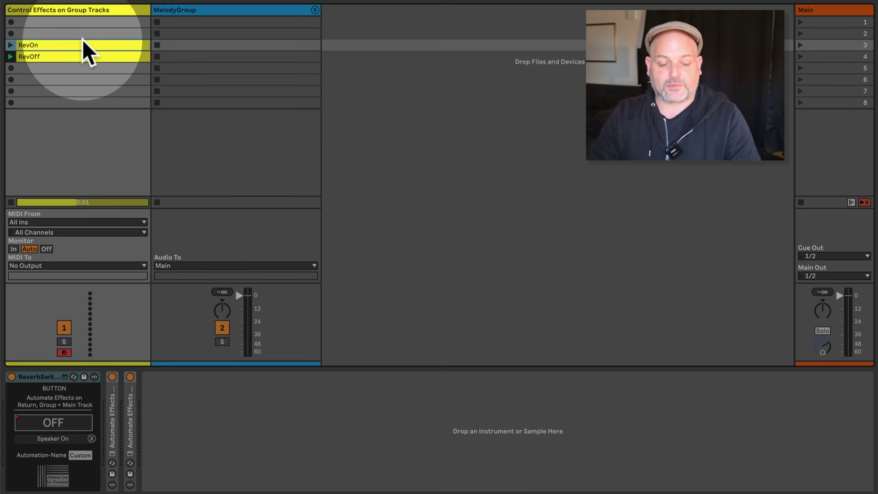
{"action": "left_click", "coordinate": [836, 10]}
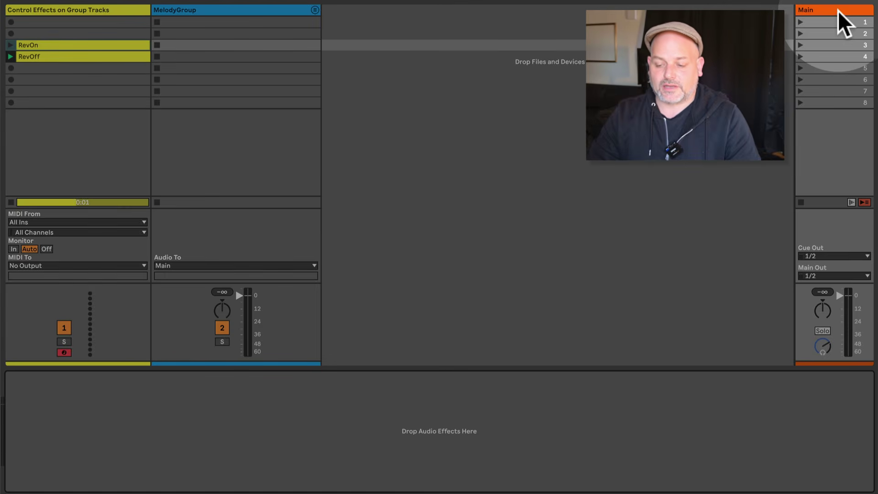
- Test the automation by launching scenes 3, 4 and 3 again with MelodyGroup's effect rack in view
{"action": "left_click", "coordinate": [277, 9]}
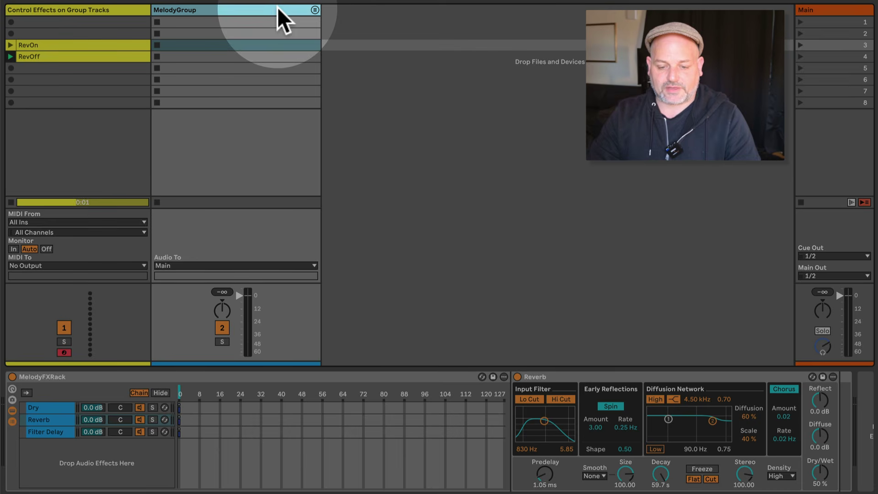
{"action": "left_click", "coordinate": [798, 45]}
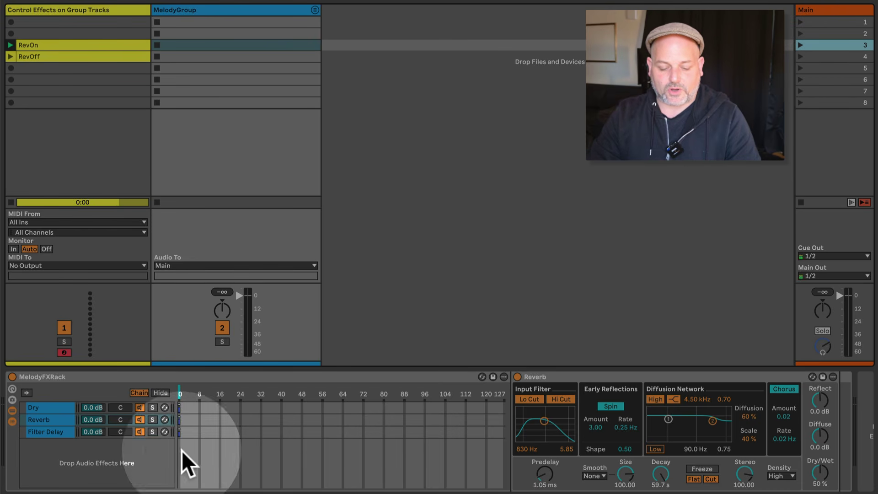
{"action": "left_click", "coordinate": [800, 56]}
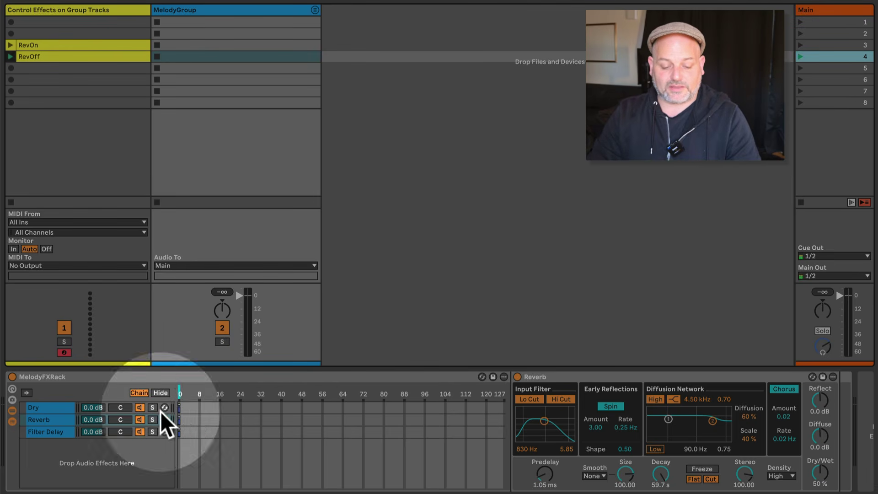
{"action": "left_click", "coordinate": [140, 420]}
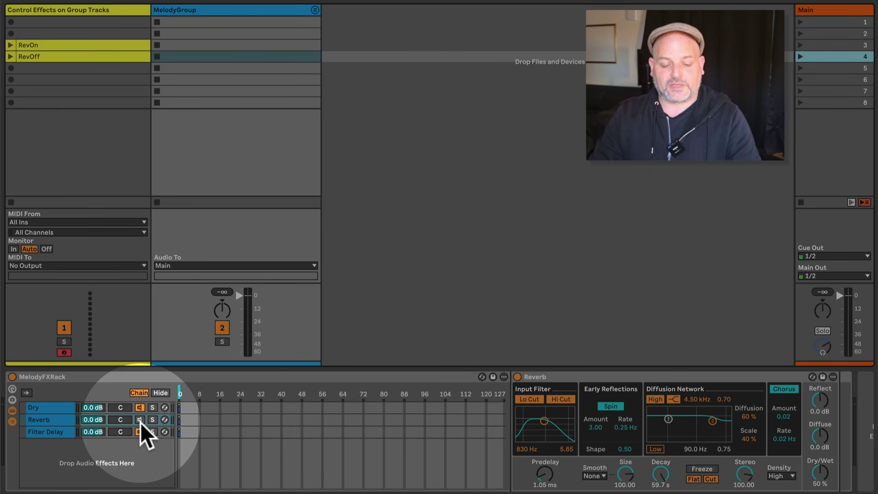
{"action": "left_click", "coordinate": [800, 45]}
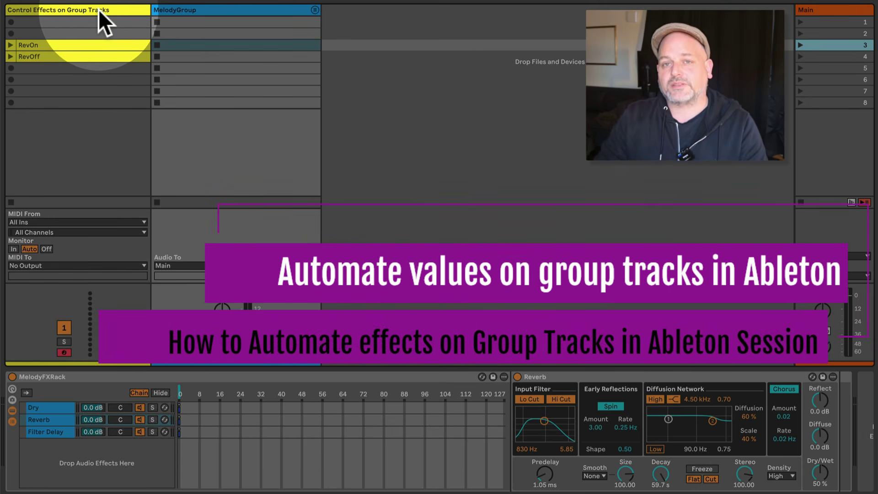
{"action": "left_click", "coordinate": [92, 418]}
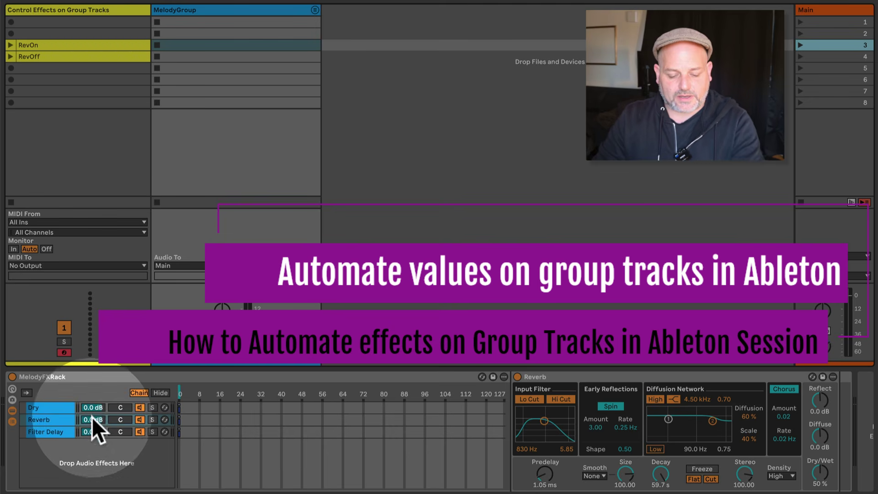
- Set the Reverb chain's volume in MelodyFXRack to -6.0 dB
{"action": "left_click_drag", "start_coordinate": [92, 417], "coordinate": [92, 453]}
{"action": "mouse_move", "coordinate": [92, 420]}
{"action": "left_mouse_down"}
{"action": "mouse_move", "coordinate": [92, 446]}
{"action": "mouse_move", "coordinate": [94, 404]}
{"action": "left_mouse_up"}
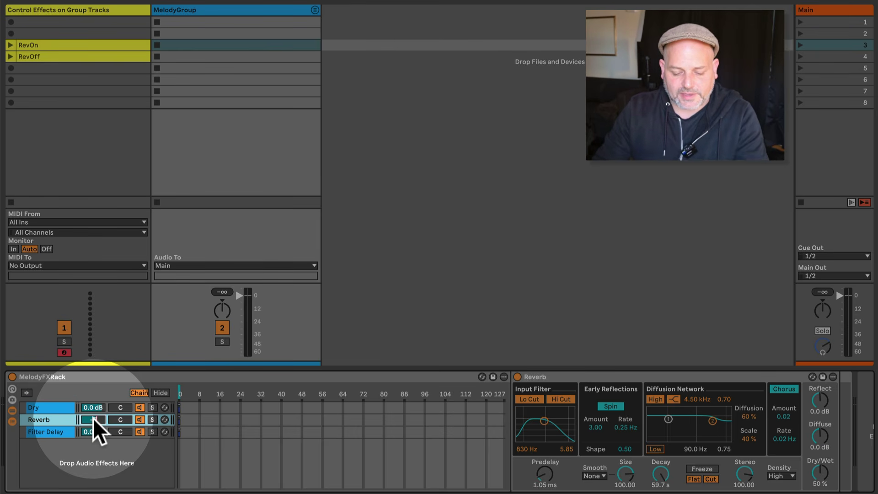
{"action": "type", "text": "6.0 dB"}
{"action": "key", "text": "Return"}
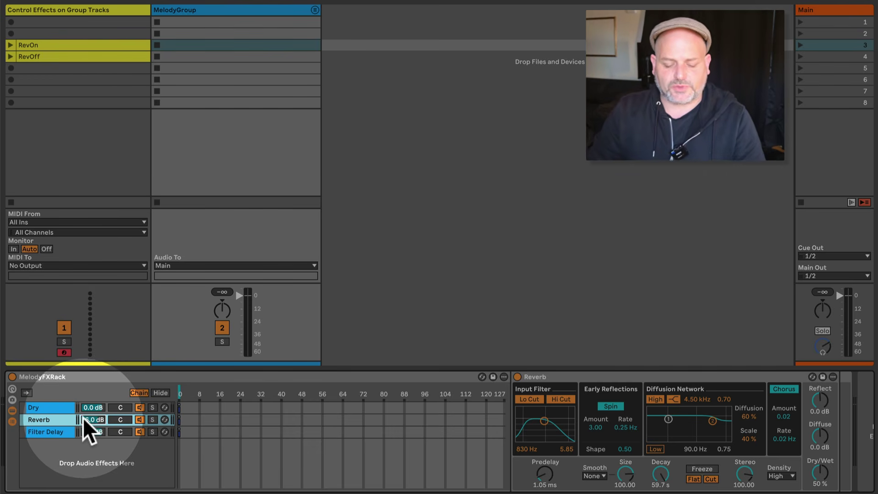
- Delete the RevOn and RevOff clips from the control track and clear the ReverbSwitch device's mapping
{"action": "left_click", "coordinate": [79, 9]}
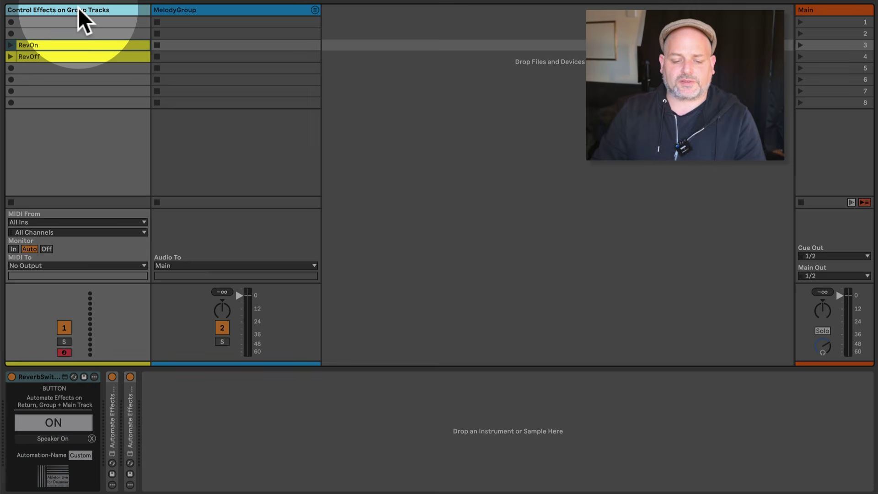
{"action": "left_click_drag", "start_coordinate": [68, 71], "coordinate": [64, 40]}
{"action": "key", "text": "Delete"}
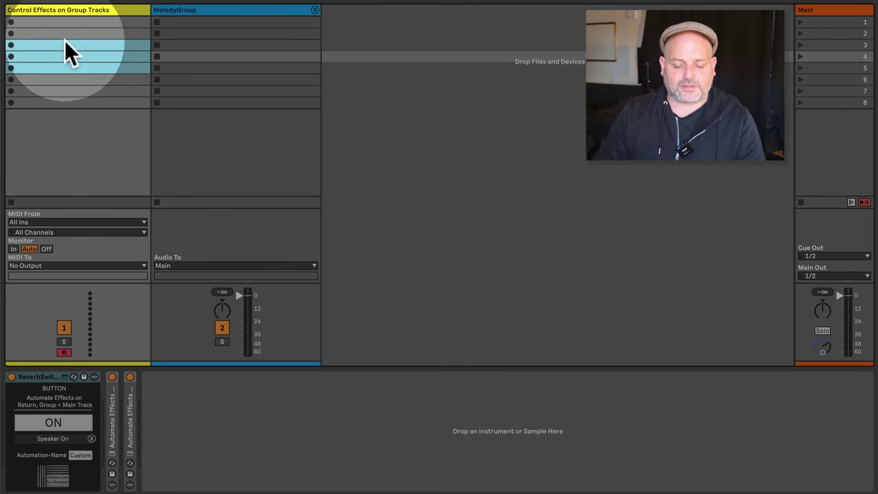
{"action": "left_click", "coordinate": [80, 426]}
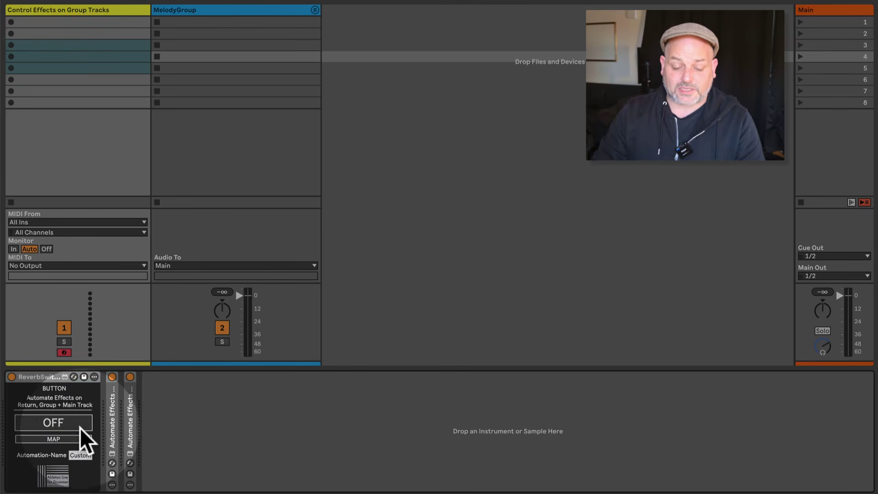
- Collapse ReverbSwitch and expand the 0-127 Steps and High Resolution 0-1023 devices on the control track
{"action": "double_click", "coordinate": [113, 434]}
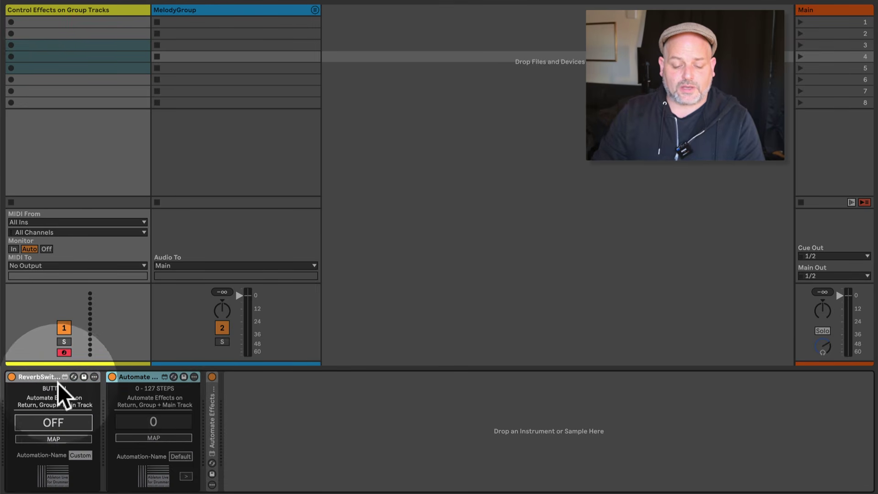
{"action": "double_click", "coordinate": [44, 376]}
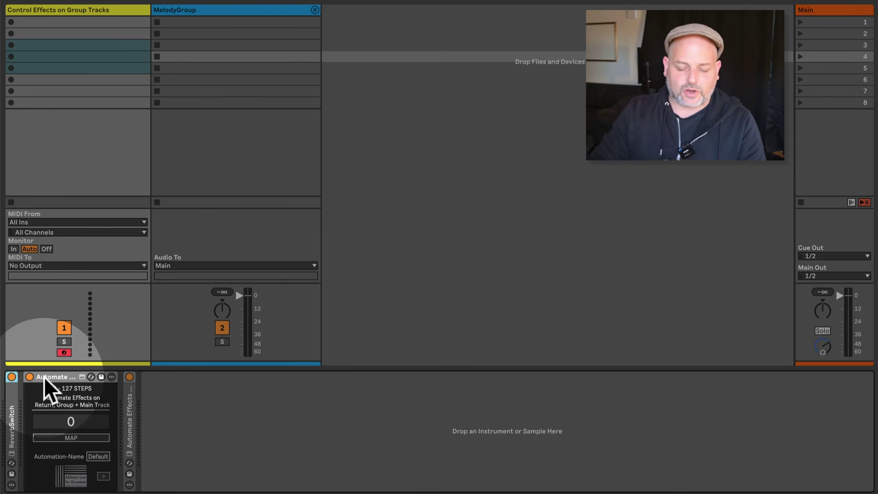
{"action": "double_click", "coordinate": [130, 429]}
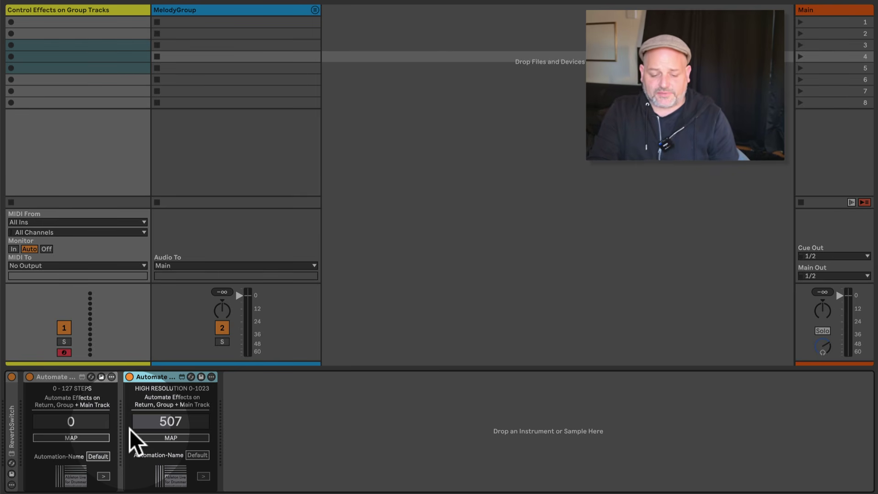
- Compare the 0-127 Steps device with the High Resolution 0-1023 device, and collapse the high-resolution one
{"action": "left_click", "coordinate": [90, 414]}
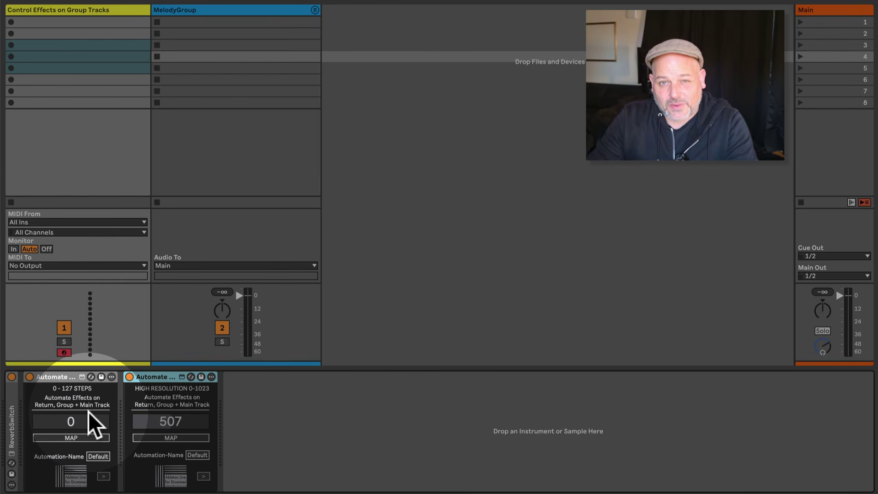
{"action": "left_click", "coordinate": [86, 388]}
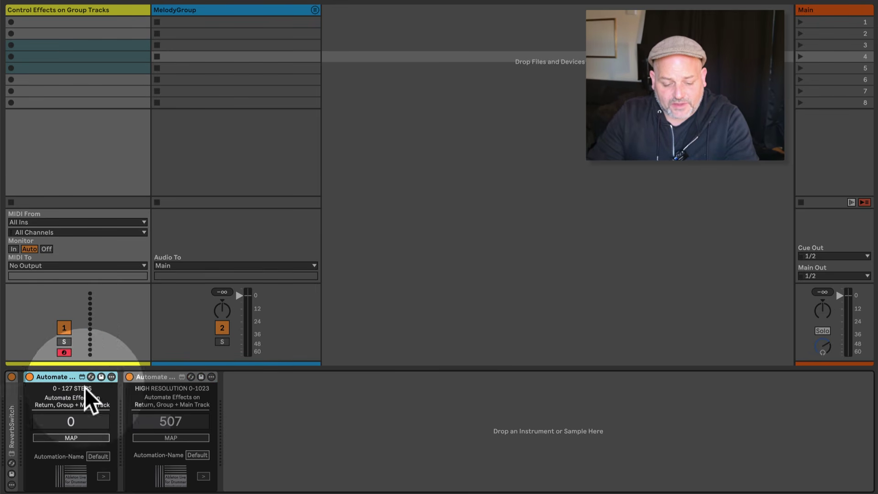
{"action": "left_click", "coordinate": [161, 376]}
{"action": "left_click", "coordinate": [171, 435]}
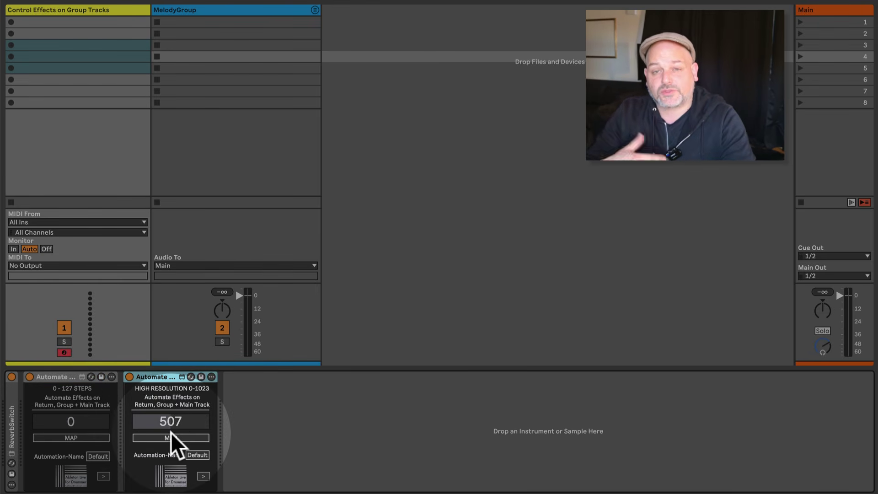
{"action": "double_click", "coordinate": [158, 376]}
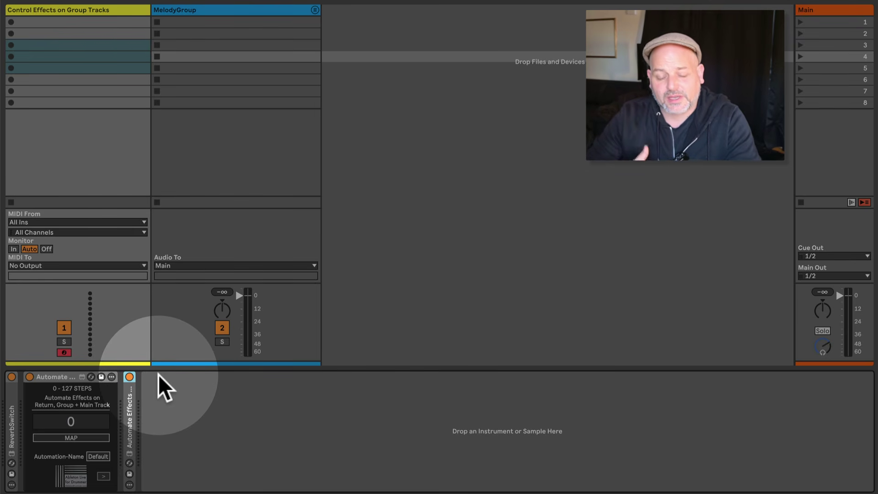
- Map the 0-127 Steps device to the volume of the Reverb chain in MelodyGroup's effect rack
{"action": "left_click", "coordinate": [92, 438]}
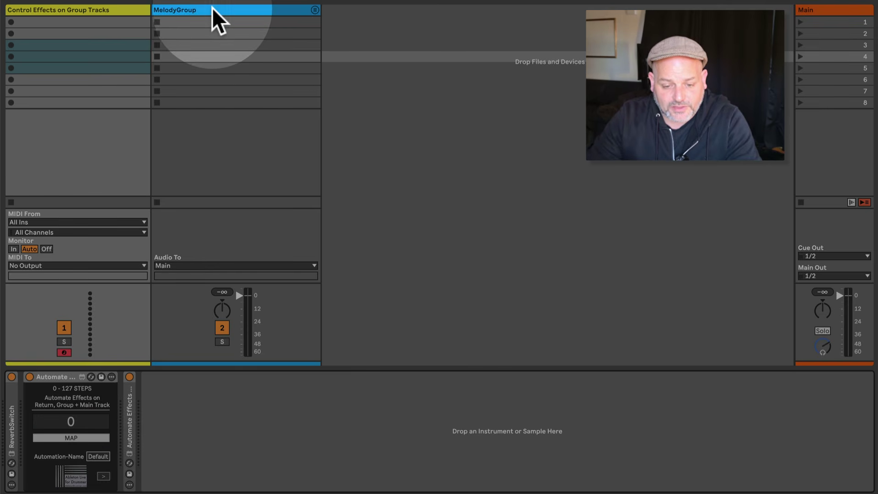
{"action": "left_click", "coordinate": [212, 8]}
{"action": "left_click", "coordinate": [98, 419]}
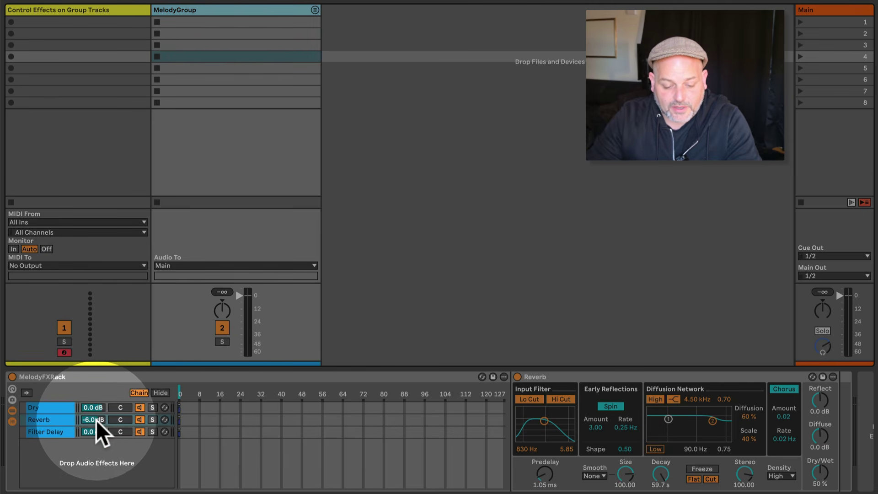
{"action": "left_click", "coordinate": [96, 420]}
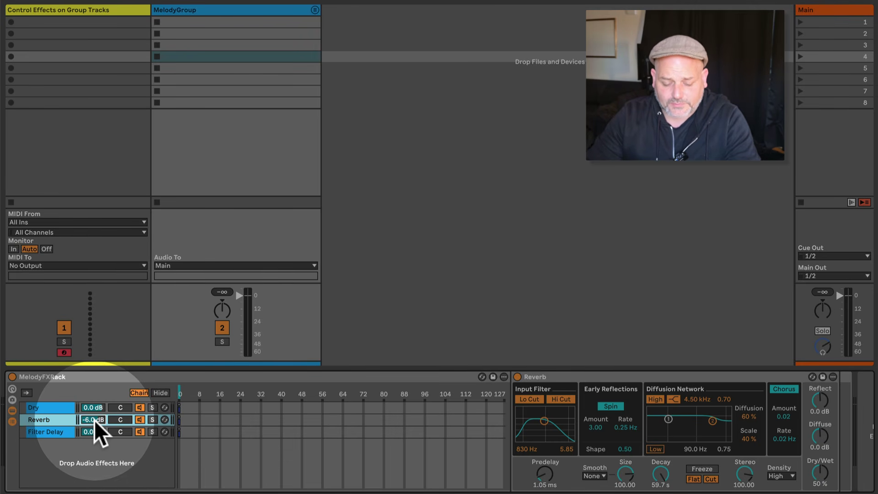
- Rename the mapped 0-127 Steps device on the control track RevVolume and set its Automation-Name to Custom
{"action": "left_click", "coordinate": [120, 6]}
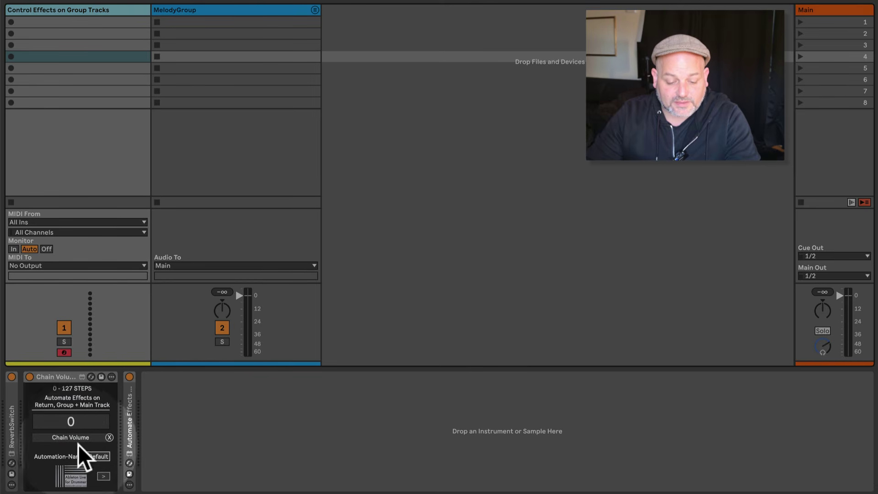
{"action": "left_click", "coordinate": [55, 376]}
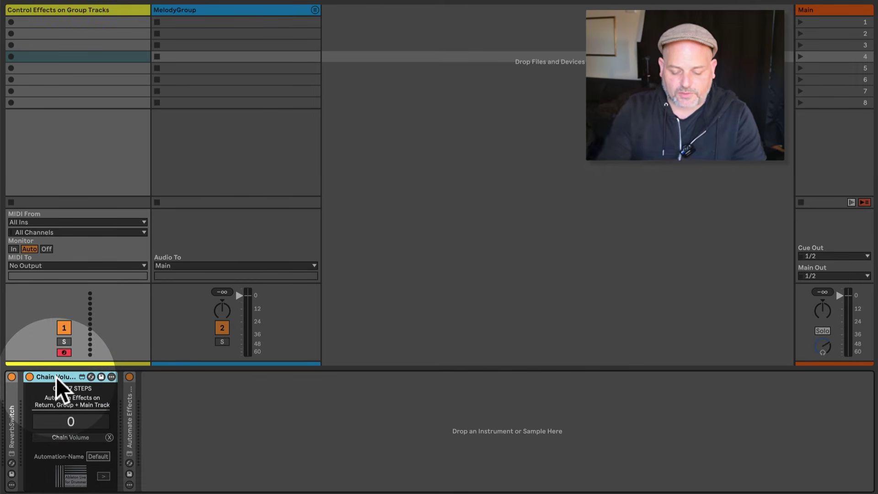
{"action": "key", "text": "ctrl+r"}
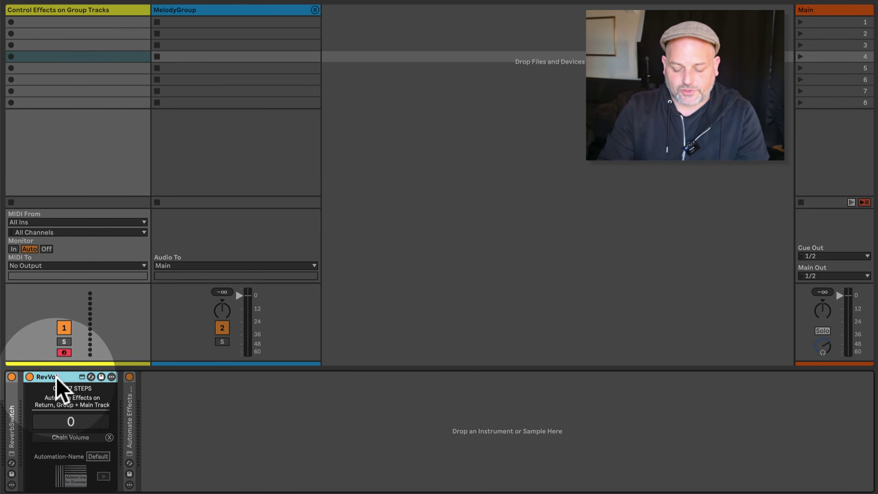
{"action": "left_click", "coordinate": [98, 456]}
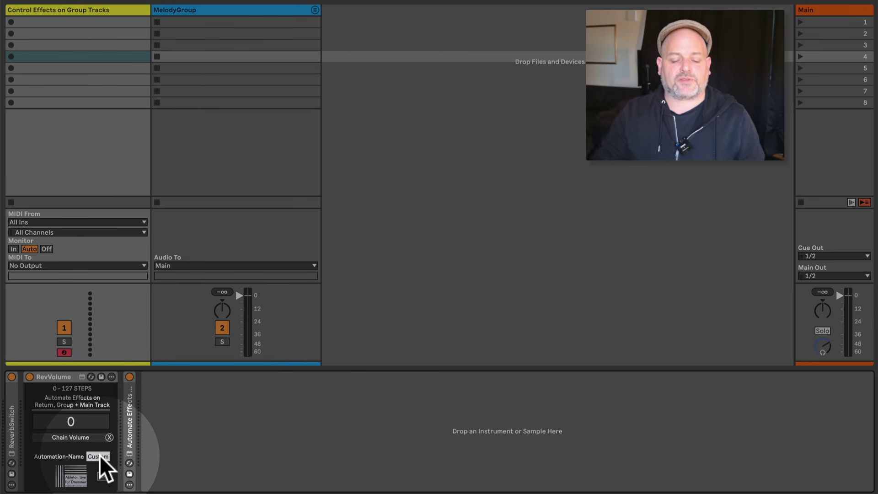
- Rename the RevVolume device MelodyRevVolume so its name identifies the group track it controls
{"action": "left_click", "coordinate": [59, 376]}
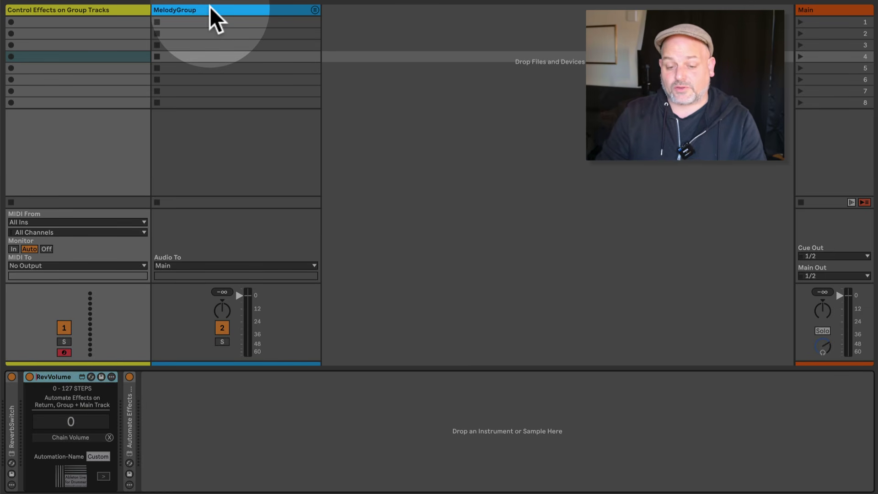
{"action": "left_click", "coordinate": [54, 378]}
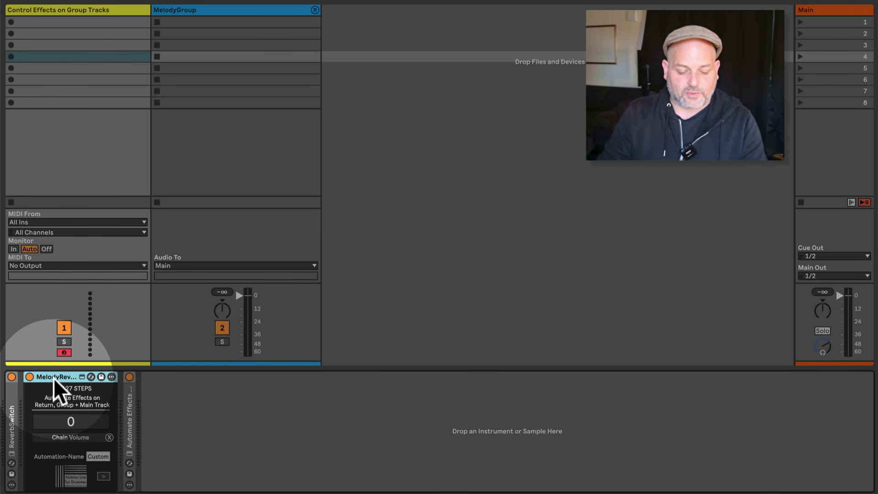
{"action": "double_click", "coordinate": [68, 380]}
{"action": "key", "text": "End"}
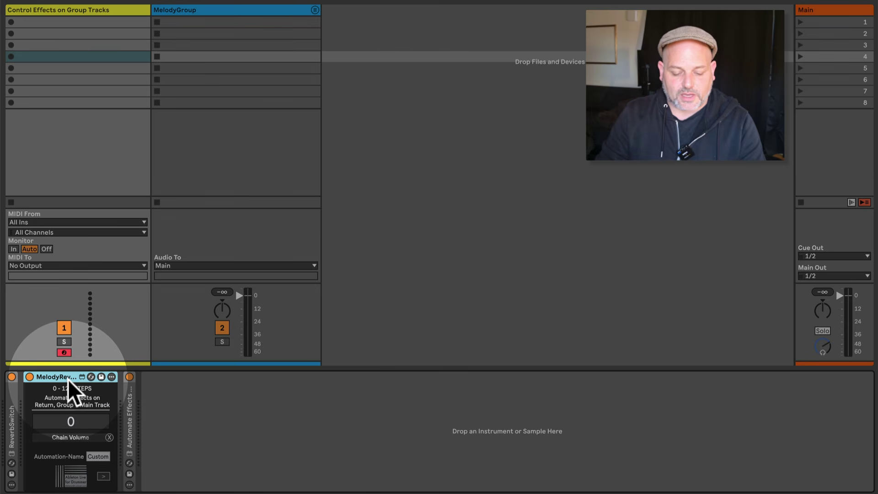
- Create a MIDI clip in the control track's scene 4 slot and set its MelodyRevVolume Value envelope to 0
{"action": "left_click", "coordinate": [128, 9]}
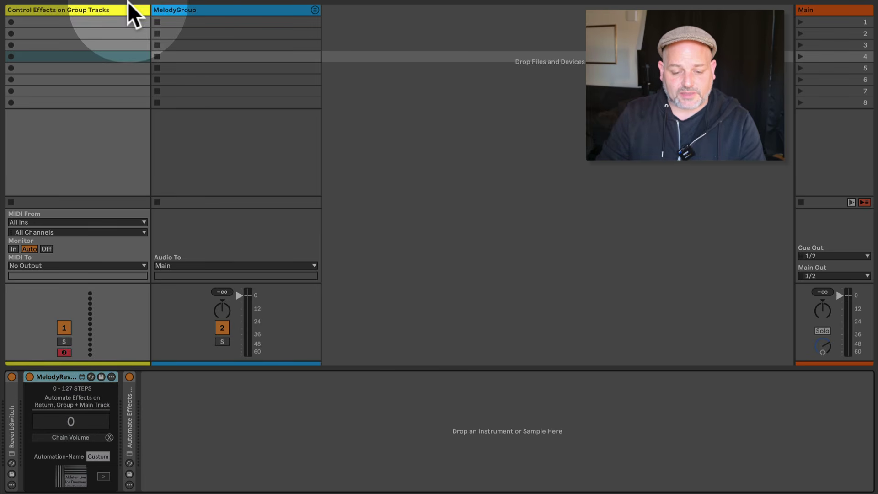
{"action": "double_click", "coordinate": [92, 56]}
{"action": "left_click", "coordinate": [281, 485]}
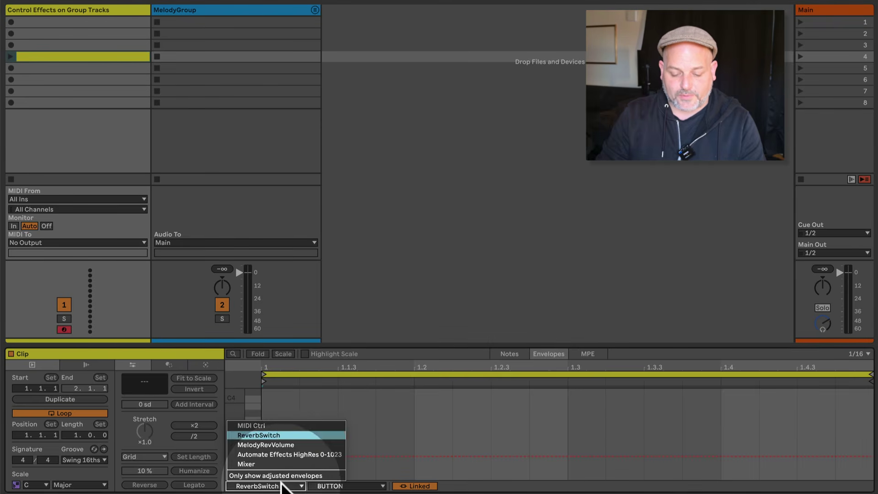
{"action": "left_click", "coordinate": [289, 442]}
{"action": "left_click", "coordinate": [338, 485]}
{"action": "left_click", "coordinate": [331, 464]}
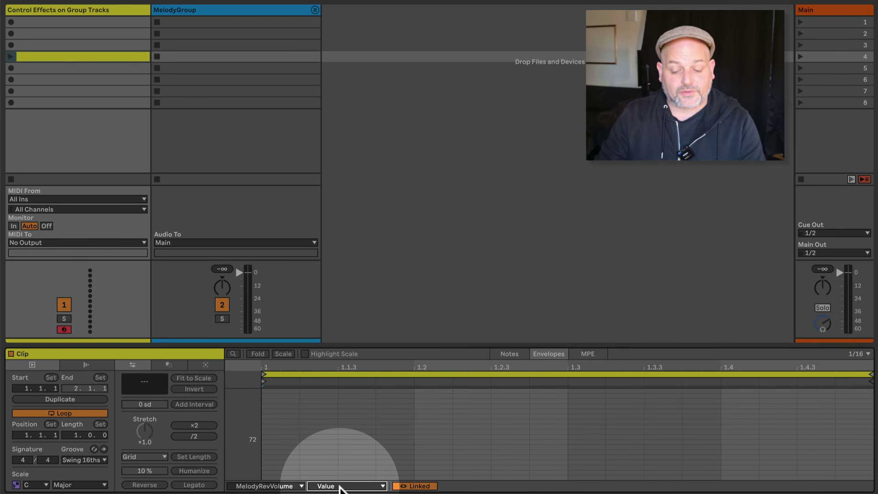
{"action": "left_click", "coordinate": [340, 486]}
{"action": "left_click", "coordinate": [337, 486]}
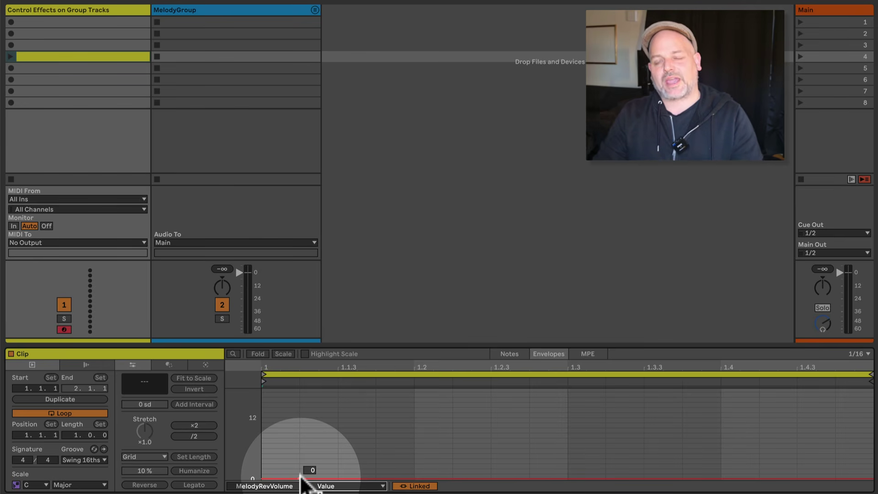
{"action": "left_click", "coordinate": [302, 477]}
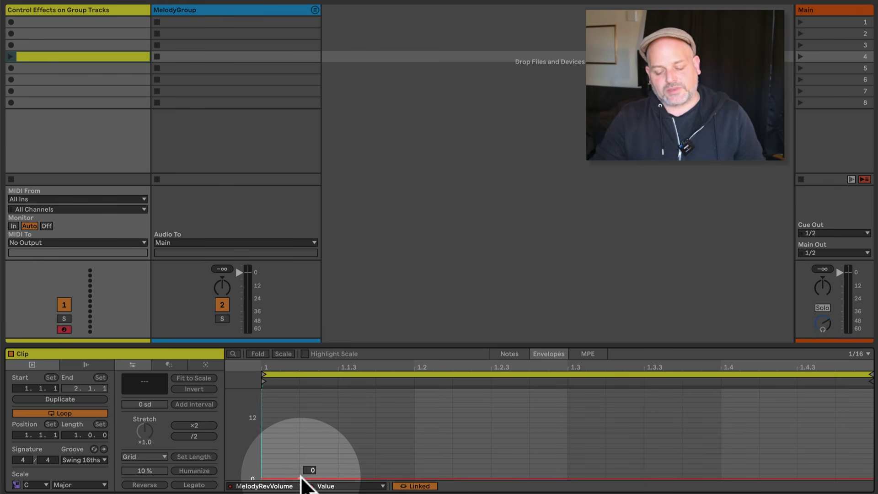
{"action": "mouse_move", "coordinate": [330, 475]}
{"action": "left_mouse_down"}
{"action": "mouse_move", "coordinate": [329, 418]}
{"action": "mouse_move", "coordinate": [330, 477]}
{"action": "left_mouse_up"}
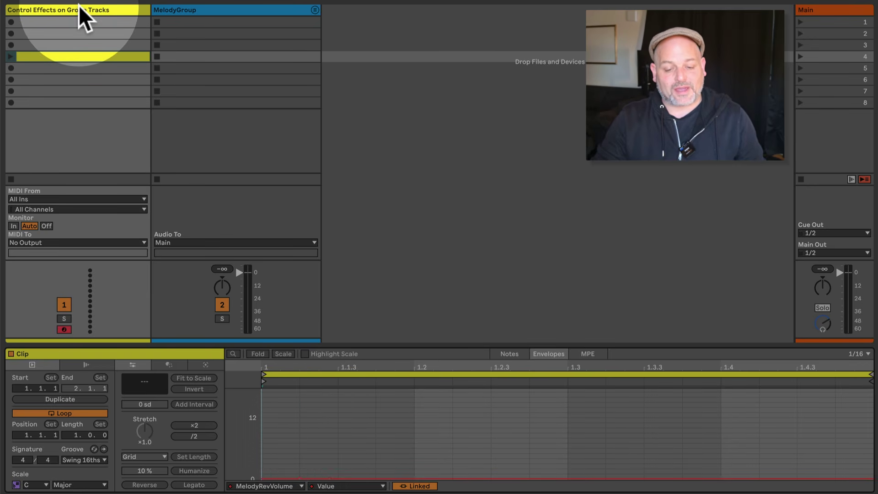
- Check the Reverb chain's volume on MelodyGroup and return to the new clip's MelodyRevVolume envelope
{"action": "left_click", "coordinate": [194, 9]}
{"action": "left_click", "coordinate": [196, 8]}
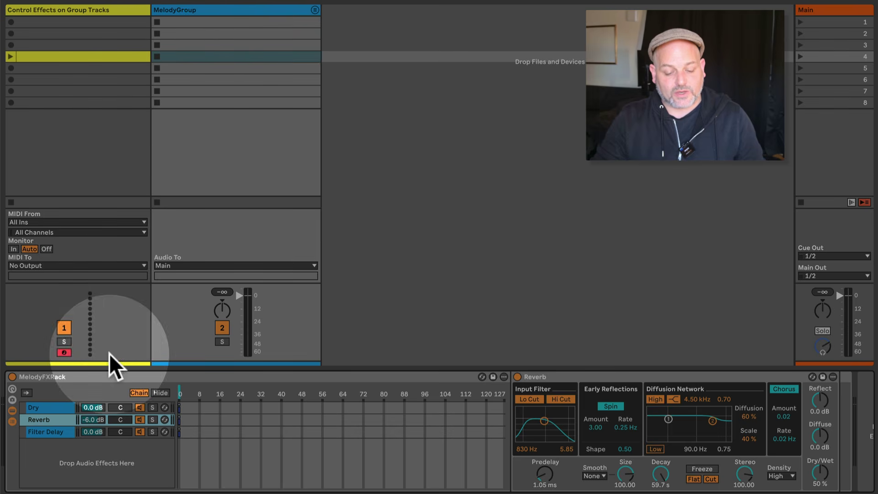
{"action": "left_click", "coordinate": [96, 420]}
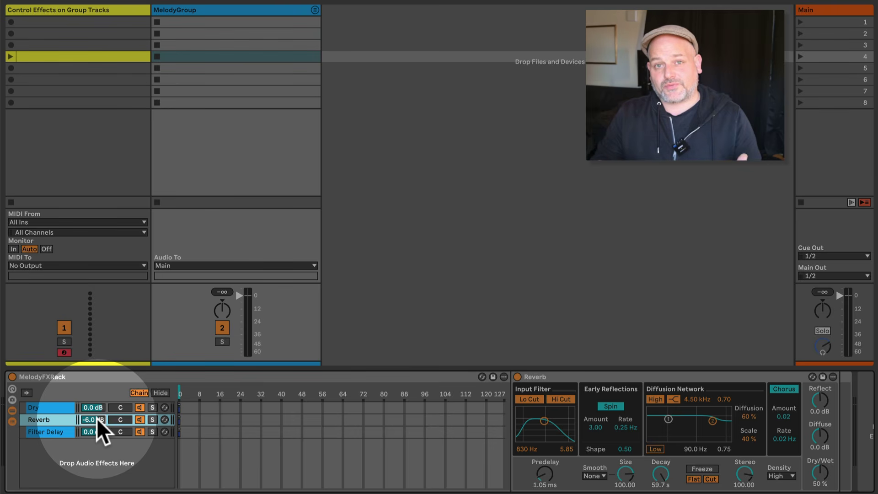
{"action": "double_click", "coordinate": [65, 56]}
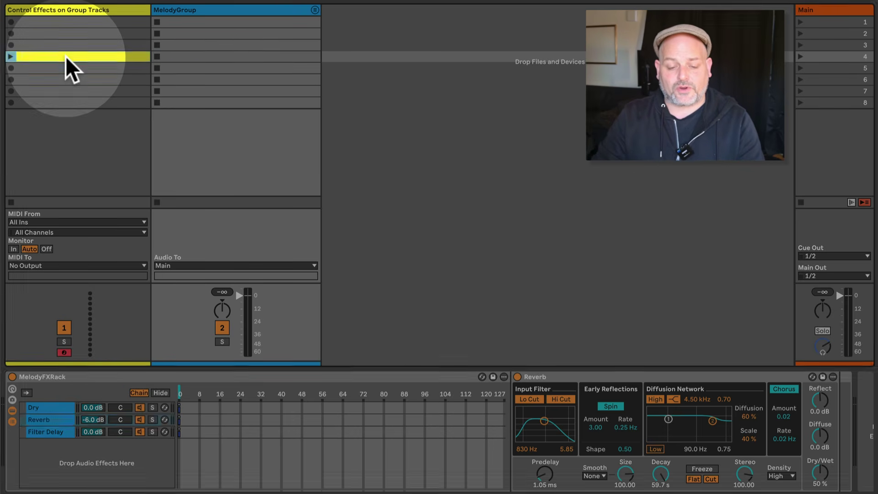
{"action": "left_click", "coordinate": [293, 478]}
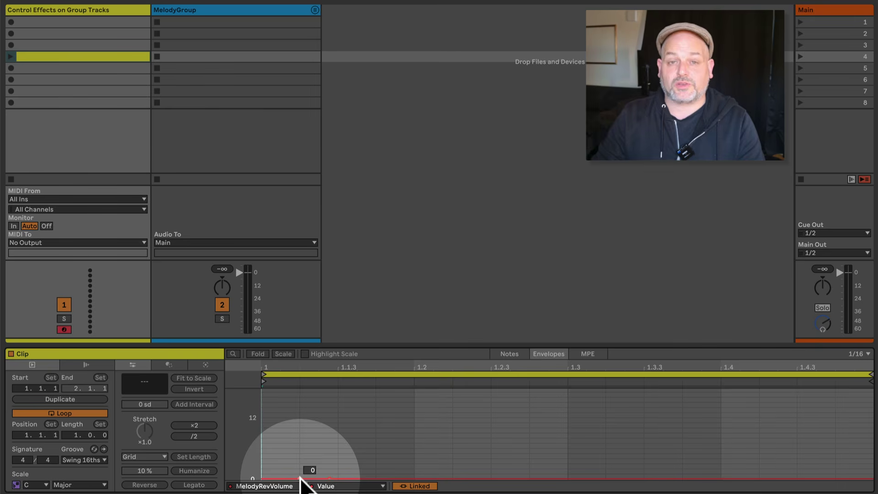
- Unfold the value reference section of the MelodyRevVolume device on the Control Effects on Group Tracks track
{"action": "left_click", "coordinate": [99, 8]}
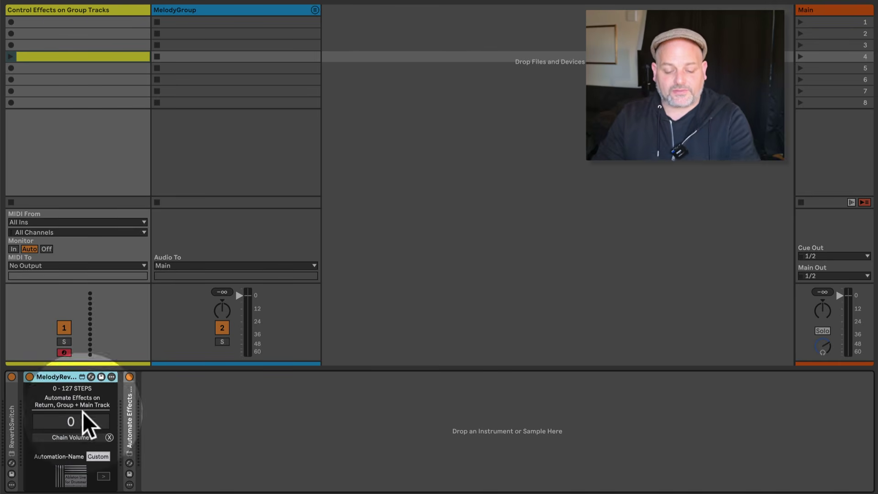
{"action": "left_click", "coordinate": [104, 476]}
{"action": "left_click", "coordinate": [103, 476]}
{"action": "left_click", "coordinate": [103, 476]}
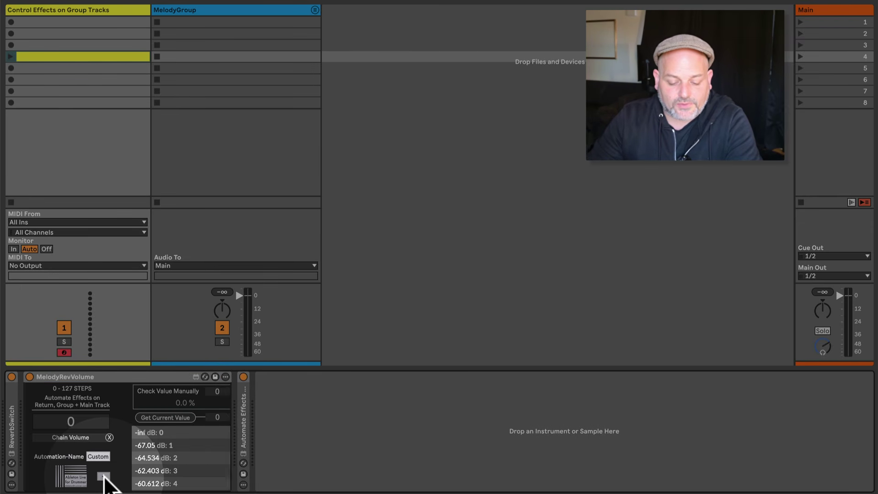
- Look through MelodyRevVolume's dB-to-step list for the step that corresponds to -6 dB
{"action": "scroll", "coordinate": [182, 456], "scroll_direction": "down", "scroll_amount": 2}
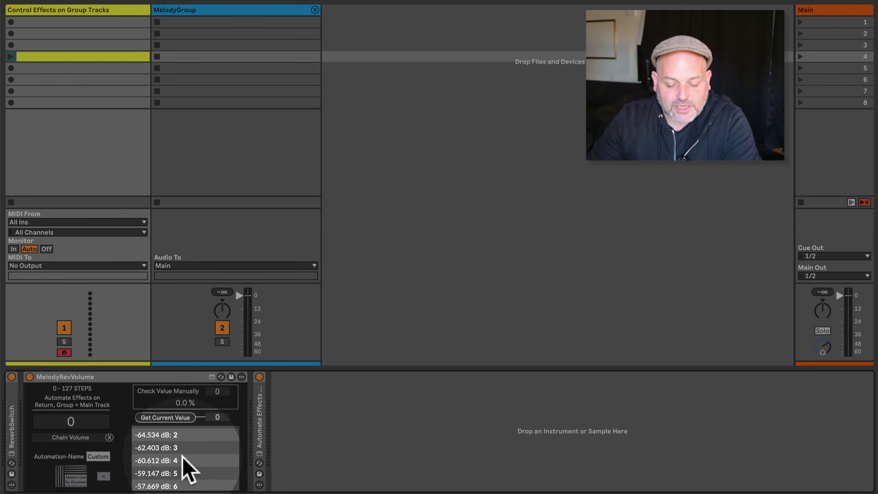
{"action": "scroll", "coordinate": [182, 457], "scroll_direction": "down", "scroll_amount": 15}
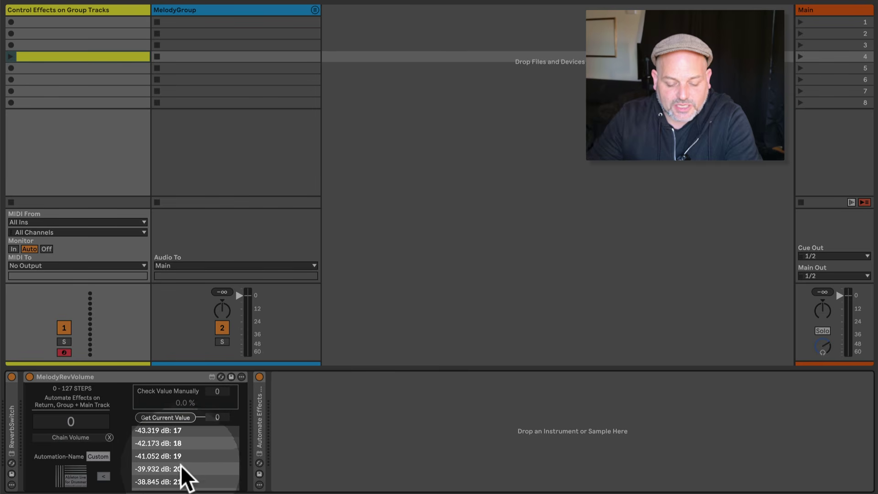
{"action": "scroll", "coordinate": [181, 467], "scroll_direction": "down", "scroll_amount": 14}
{"action": "scroll", "coordinate": [182, 475], "scroll_direction": "down", "scroll_amount": 20}
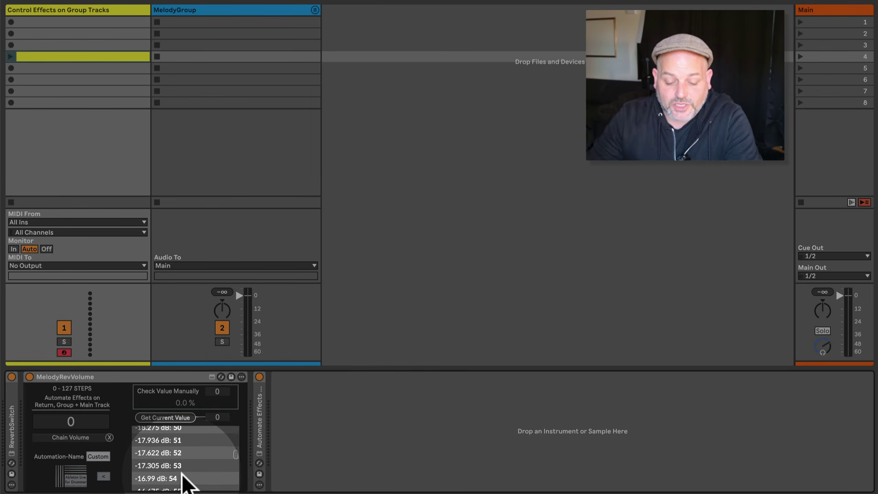
{"action": "scroll", "coordinate": [182, 480], "scroll_direction": "down", "scroll_amount": 4}
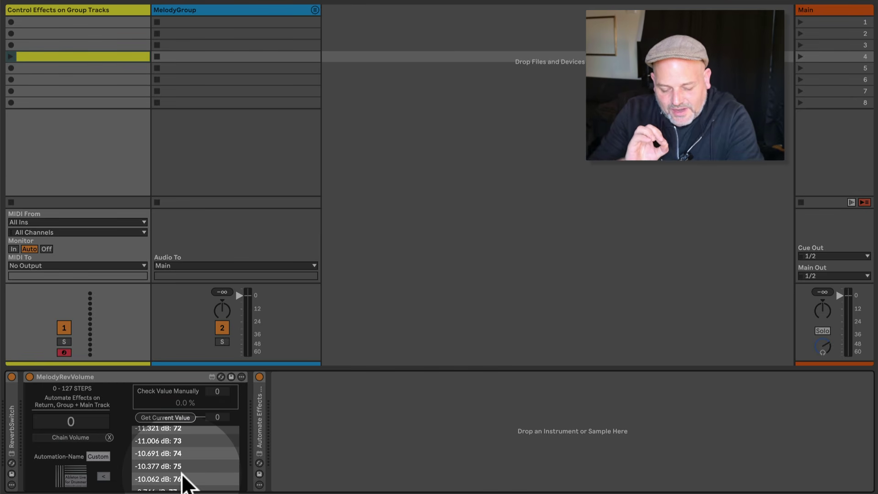
{"action": "scroll", "coordinate": [182, 482], "scroll_direction": "down", "scroll_amount": 10}
{"action": "scroll", "coordinate": [182, 482], "scroll_direction": "down", "scroll_amount": 13}
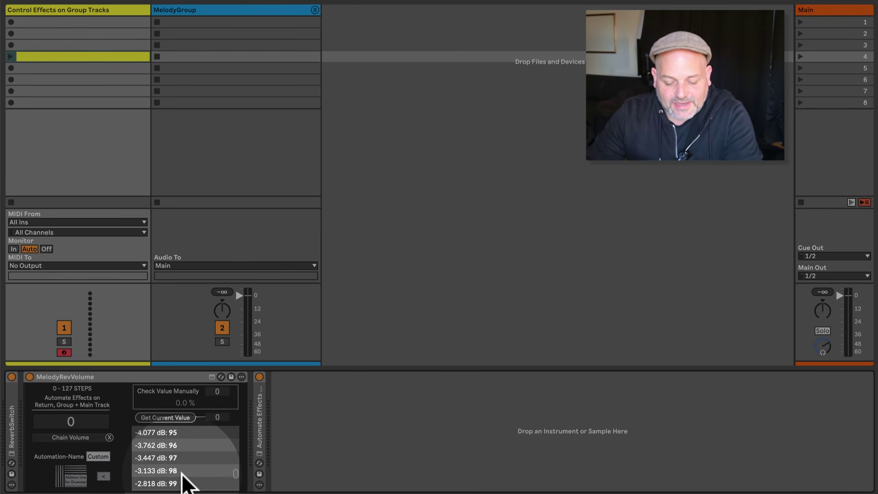
{"action": "scroll", "coordinate": [182, 482], "scroll_direction": "up", "scroll_amount": 10}
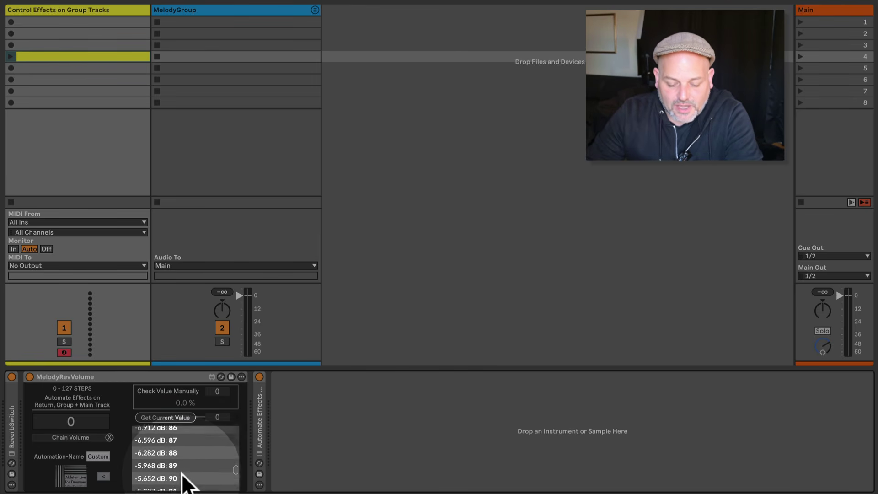
{"action": "scroll", "coordinate": [182, 483], "scroll_direction": "down", "scroll_amount": 1}
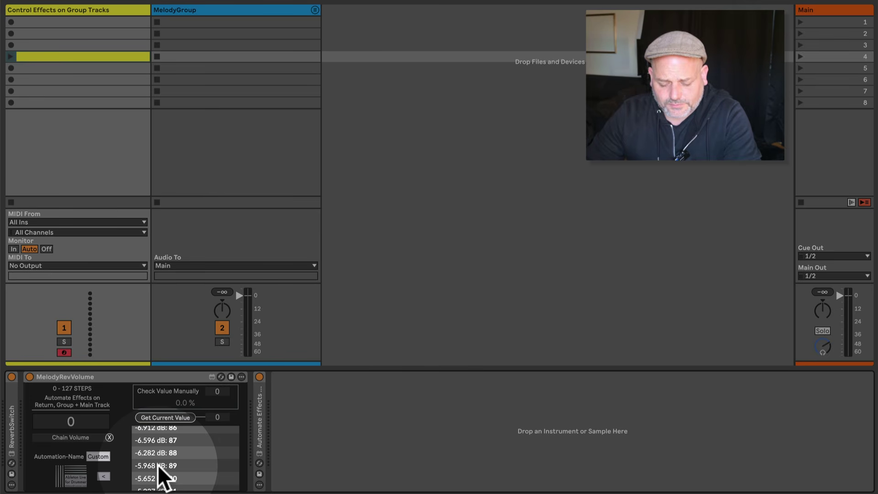
{"action": "scroll", "coordinate": [157, 464], "scroll_direction": "down", "scroll_amount": 4}
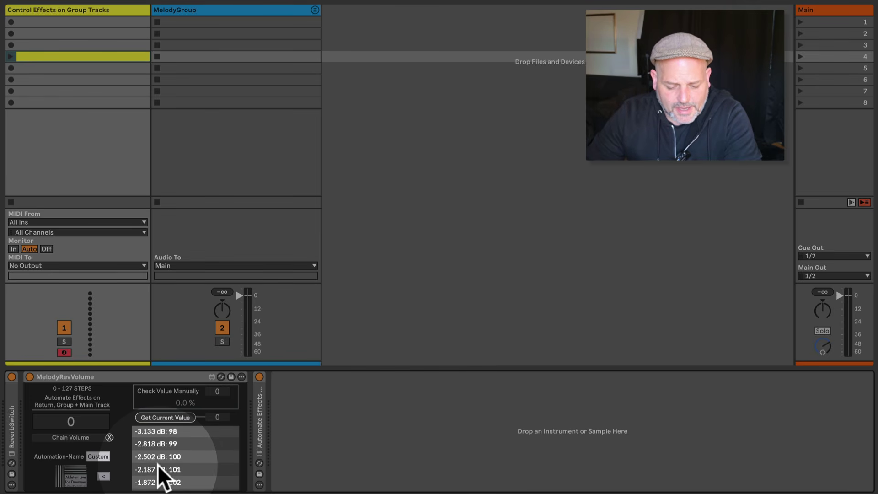
{"action": "scroll", "coordinate": [158, 465], "scroll_direction": "up", "scroll_amount": 3}
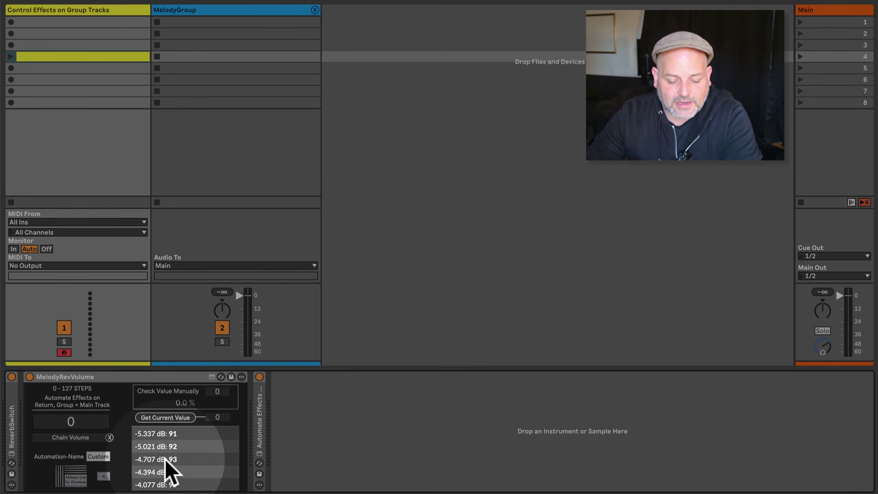
{"action": "scroll", "coordinate": [165, 461], "scroll_direction": "up", "scroll_amount": 2}
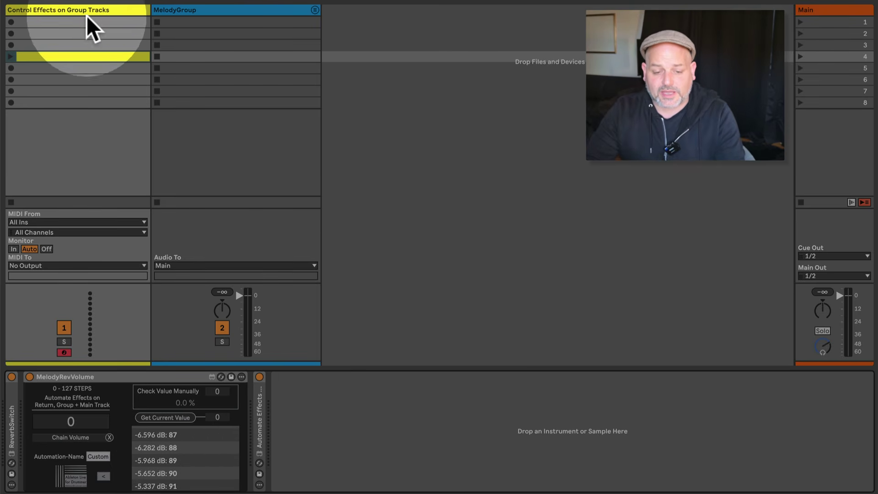
- Check the Reverb chain's volume on MelodyGroup and get its current step value in MelodyRevVolume
{"action": "left_click", "coordinate": [190, 11]}
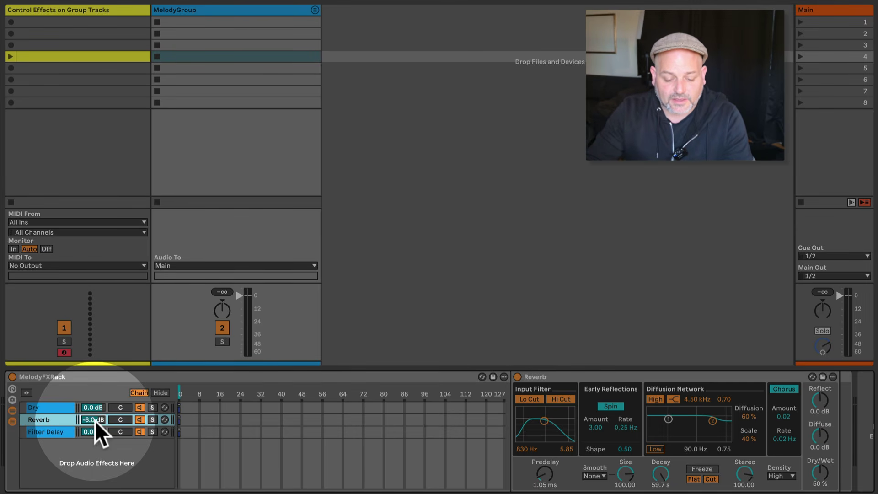
{"action": "left_click", "coordinate": [97, 9]}
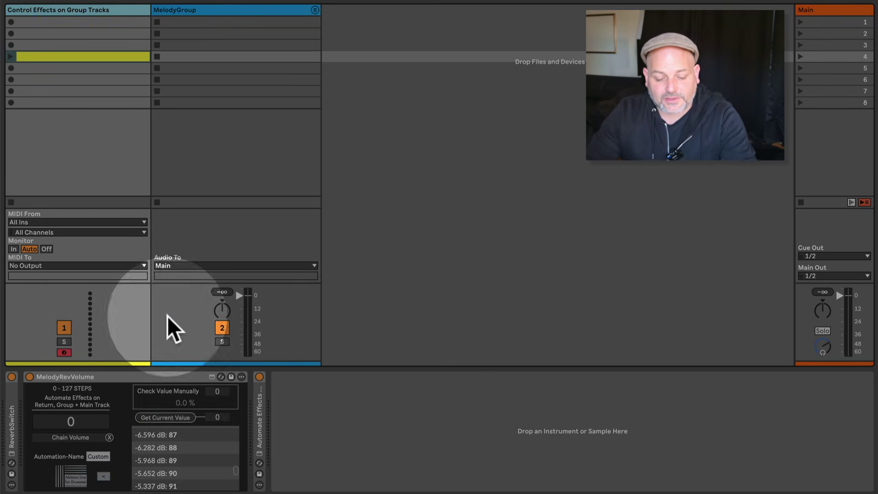
{"action": "left_click", "coordinate": [172, 417]}
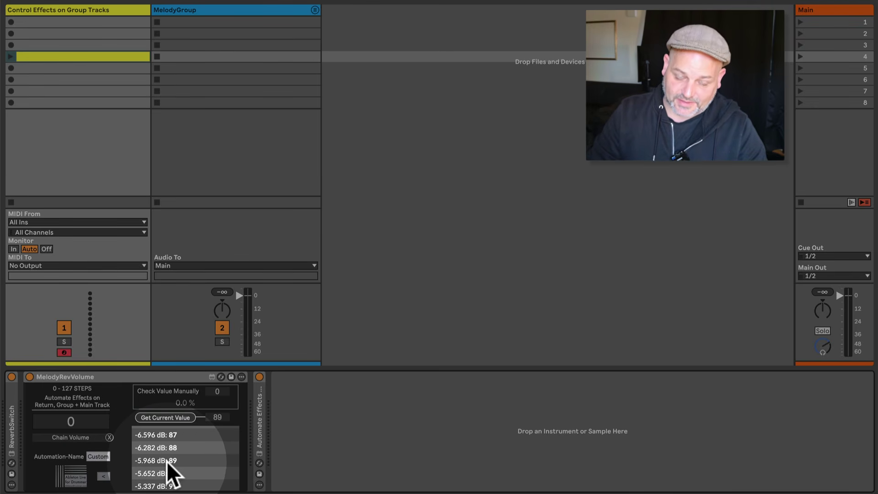
- Set the MelodyRevVolume Value envelope of the control track's scene 4 clip to exactly 89
{"action": "double_click", "coordinate": [92, 54]}
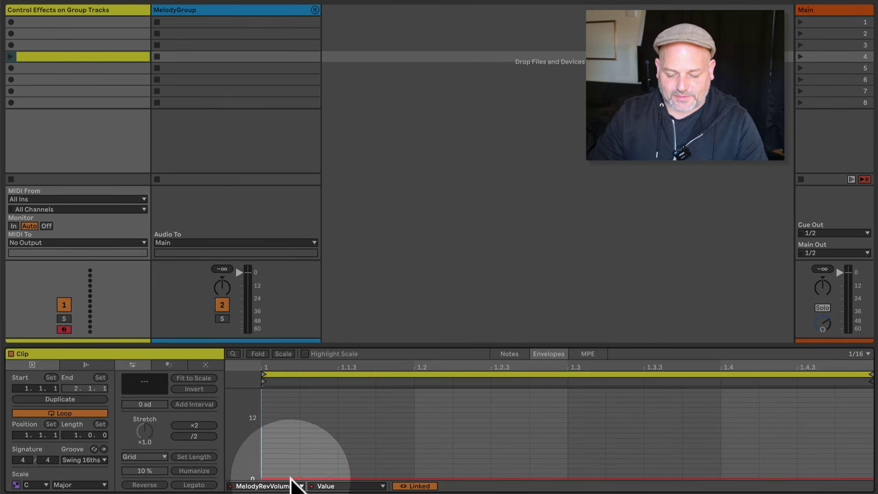
{"action": "right_click", "coordinate": [328, 476]}
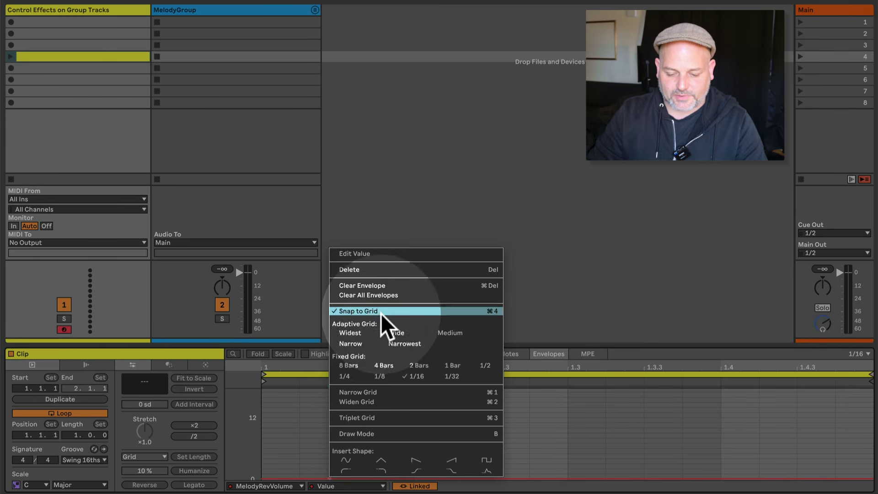
{"action": "left_click", "coordinate": [380, 255]}
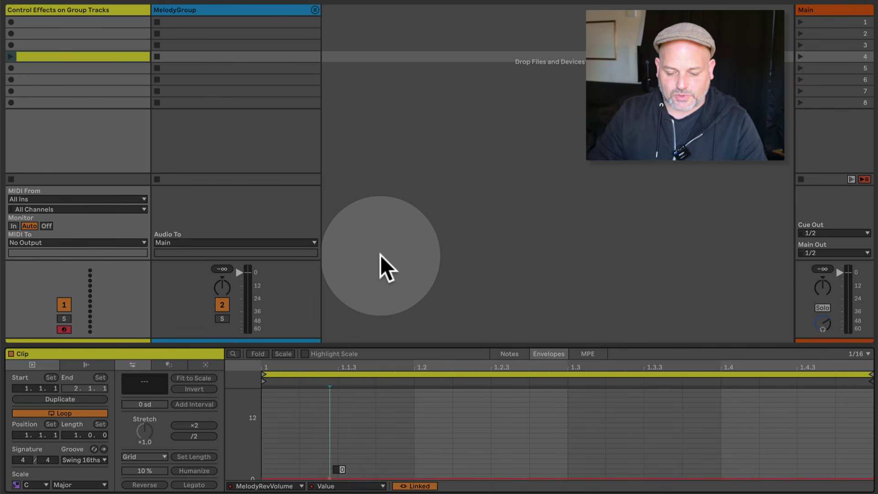
{"action": "type", "text": "89"}
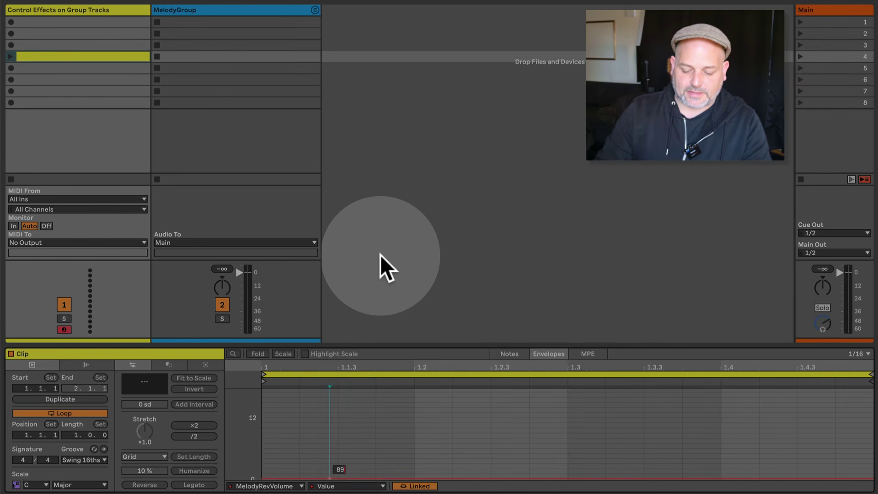
{"action": "key", "text": "Return"}
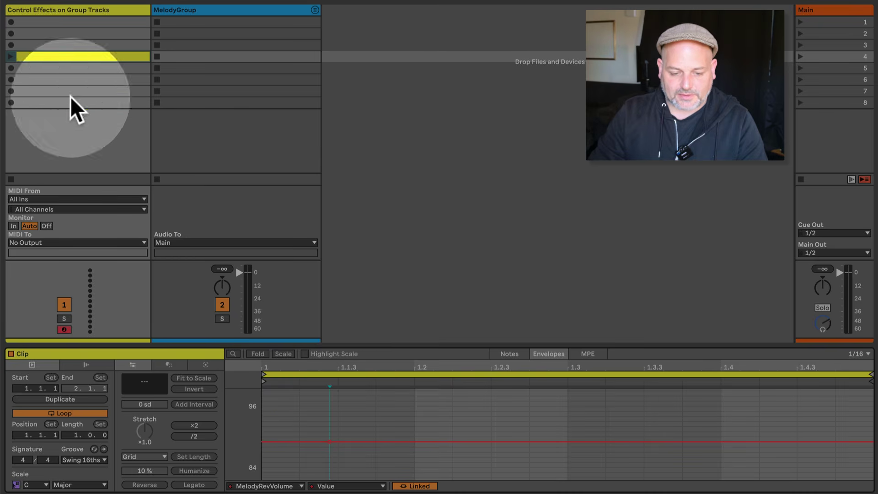
- Rename the control track's scene 4 clip -6
{"action": "left_click", "coordinate": [34, 53]}
{"action": "key", "text": "super+r"}
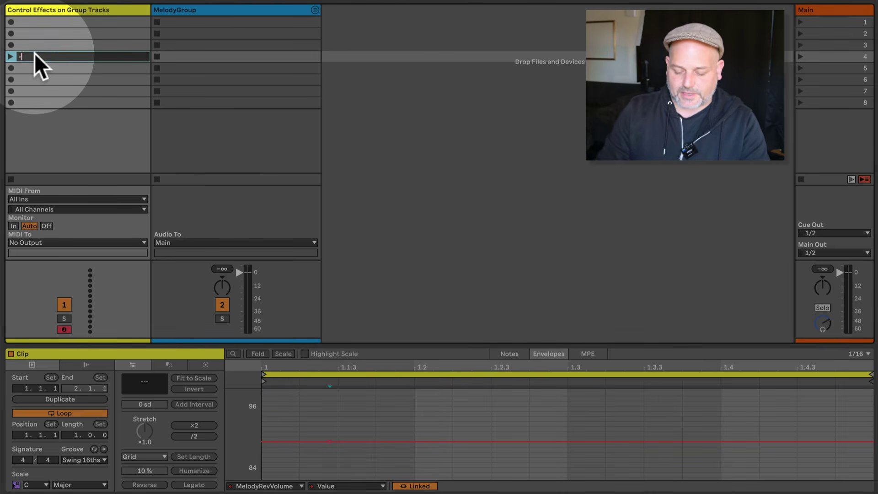
{"action": "type", "text": "-6"}
{"action": "key", "text": "Return"}
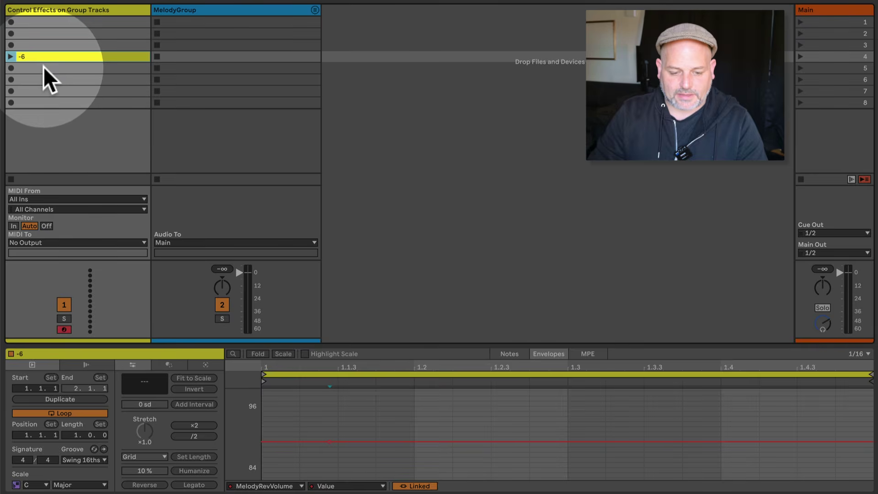
- Create a MIDI clip in the control track's scene 5 slot and show its MelodyRevVolume Value envelope
{"action": "double_click", "coordinate": [43, 69]}
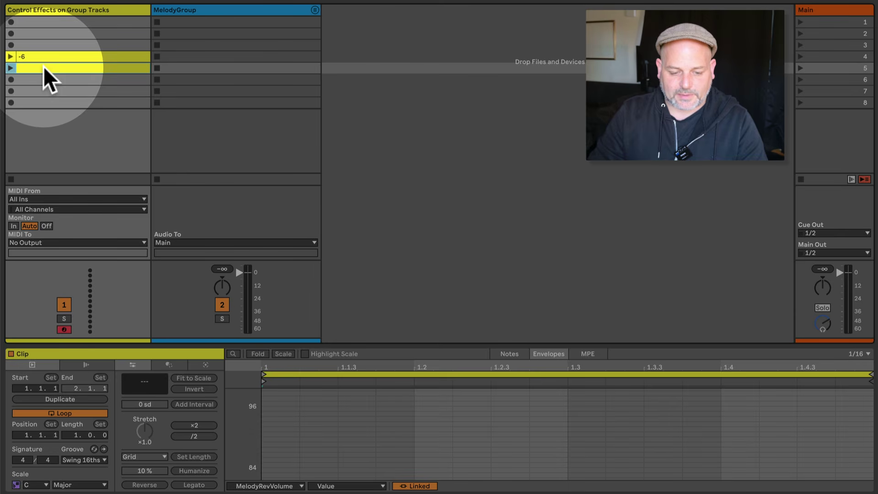
{"action": "left_click", "coordinate": [291, 486]}
{"action": "left_click", "coordinate": [308, 443]}
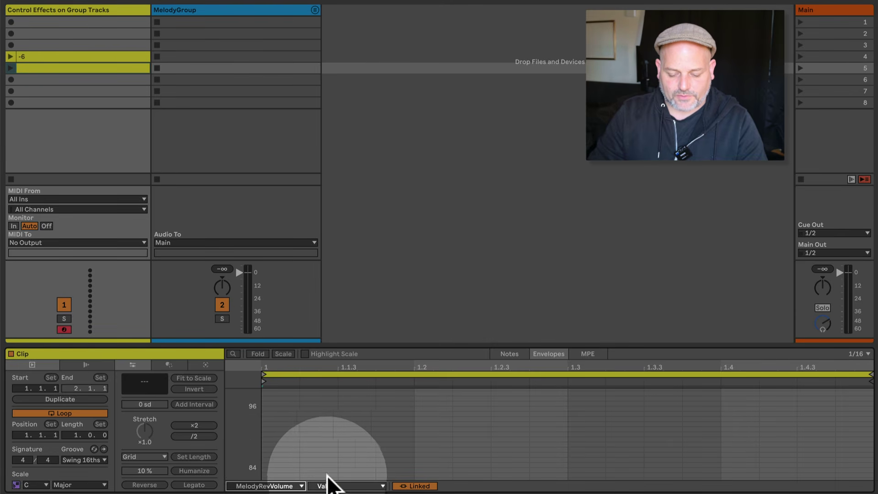
{"action": "left_click", "coordinate": [329, 486]}
{"action": "left_click", "coordinate": [332, 484]}
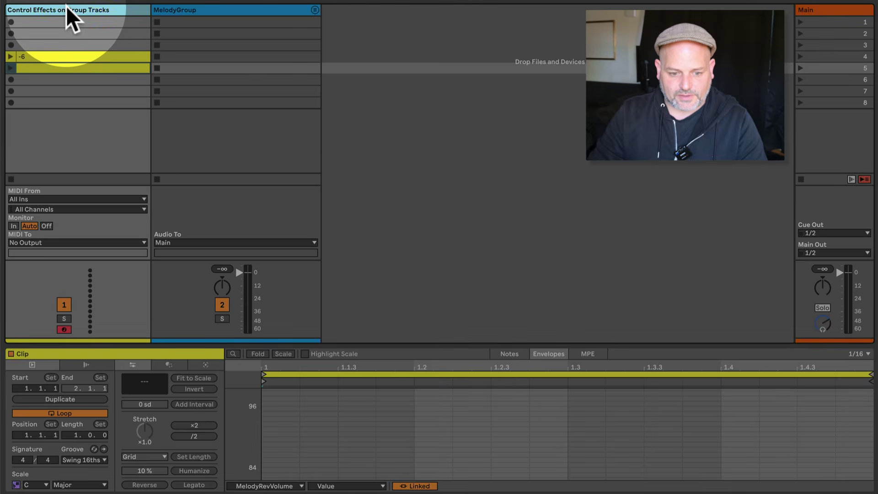
- Set the Reverb chain's volume on MelodyGroup to 0 dB and look up the matching step value in MelodyRevVolume
{"action": "left_click", "coordinate": [65, 8]}
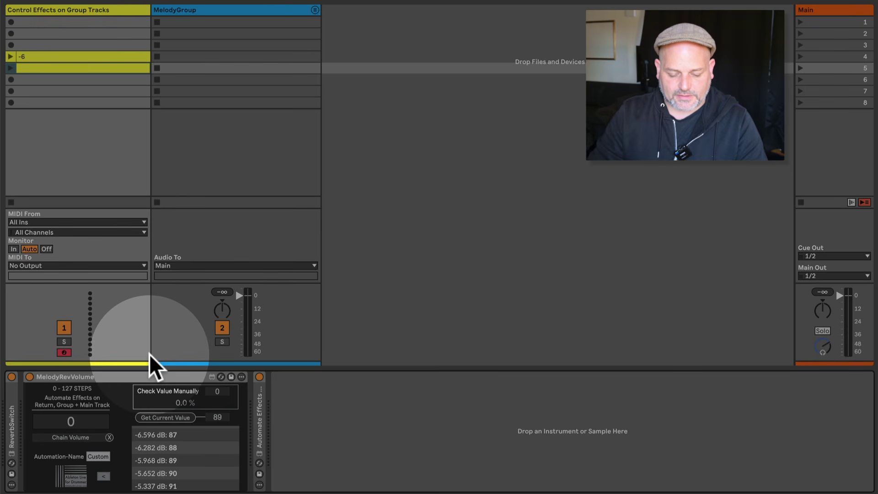
{"action": "left_click", "coordinate": [221, 8]}
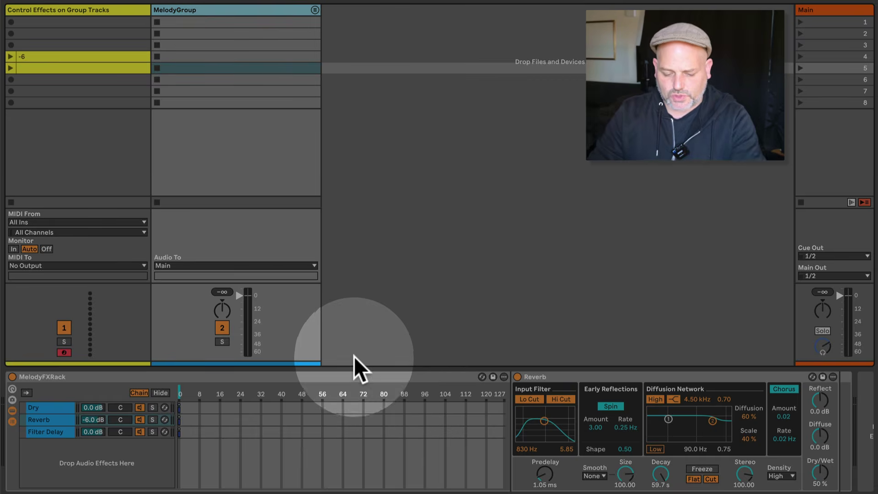
{"action": "left_click", "coordinate": [98, 418]}
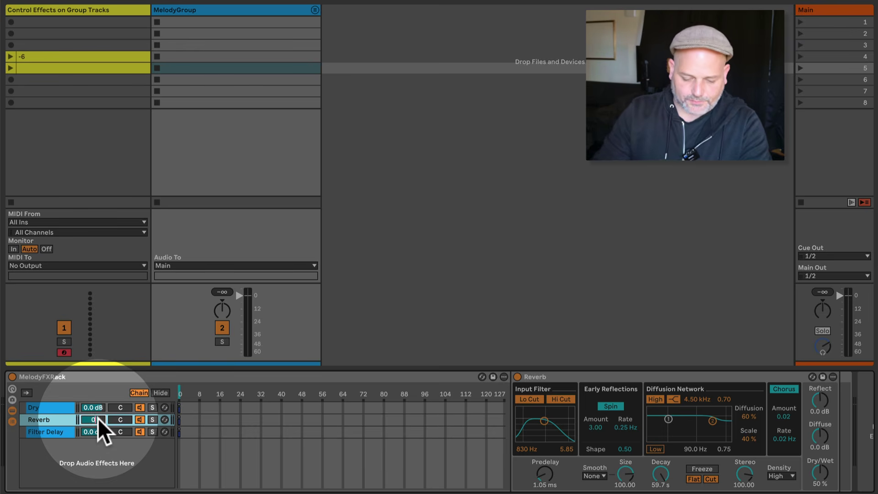
{"action": "key", "text": "Delete"}
{"action": "left_click", "coordinate": [59, 8]}
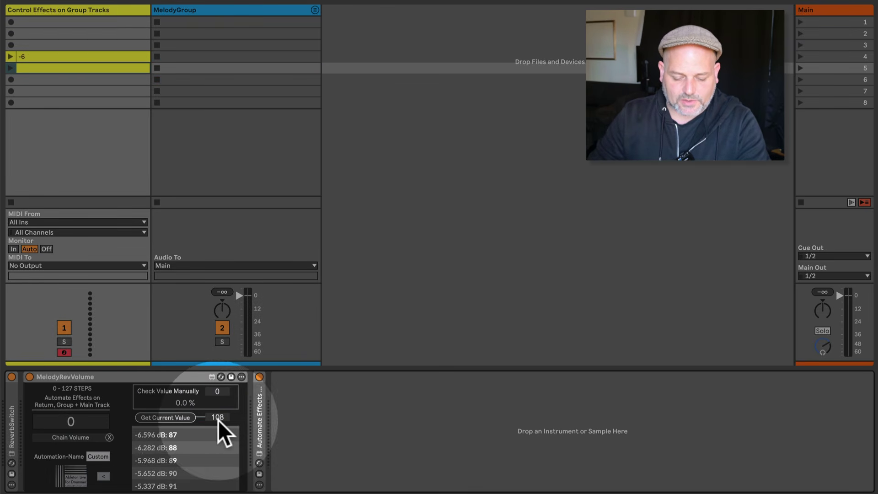
{"action": "scroll", "coordinate": [201, 465], "scroll_direction": "down", "scroll_amount": 5}
{"action": "scroll", "coordinate": [201, 465], "scroll_direction": "down", "scroll_amount": 4}
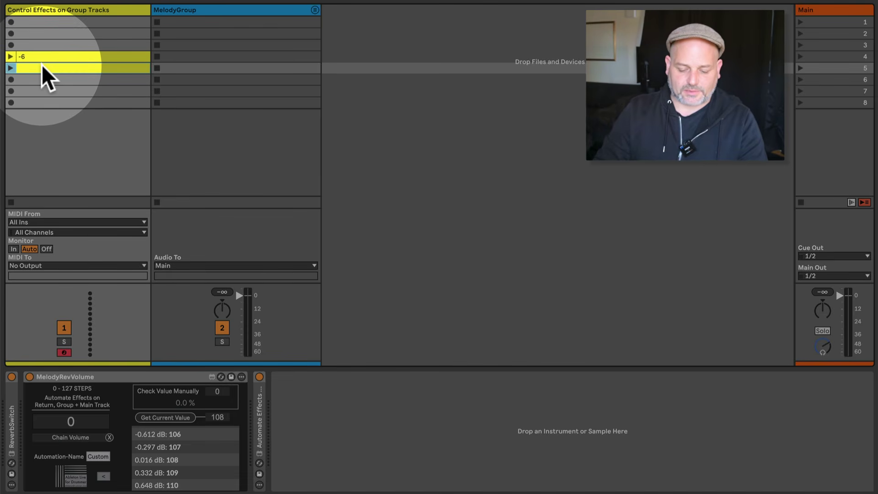
- Rename the control track's scene 5 clip 0
{"action": "key", "text": "ctrl+r"}
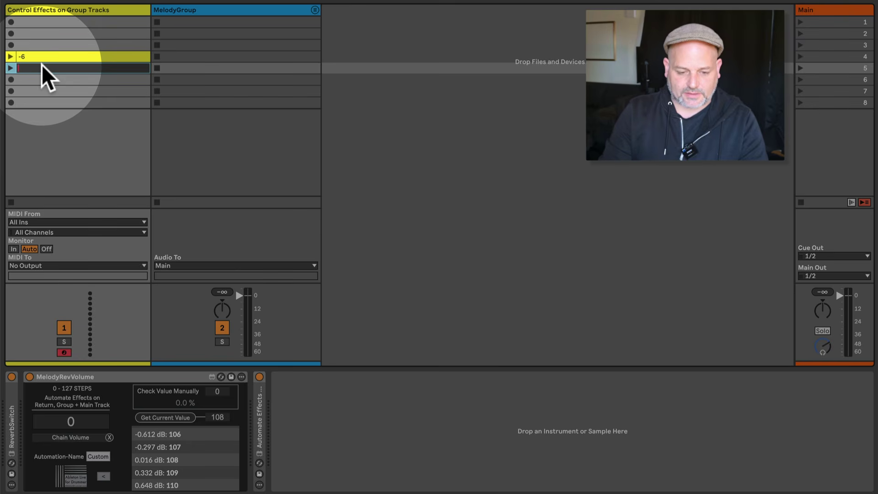
{"action": "type", "text": "0"}
{"action": "key", "text": "Return"}
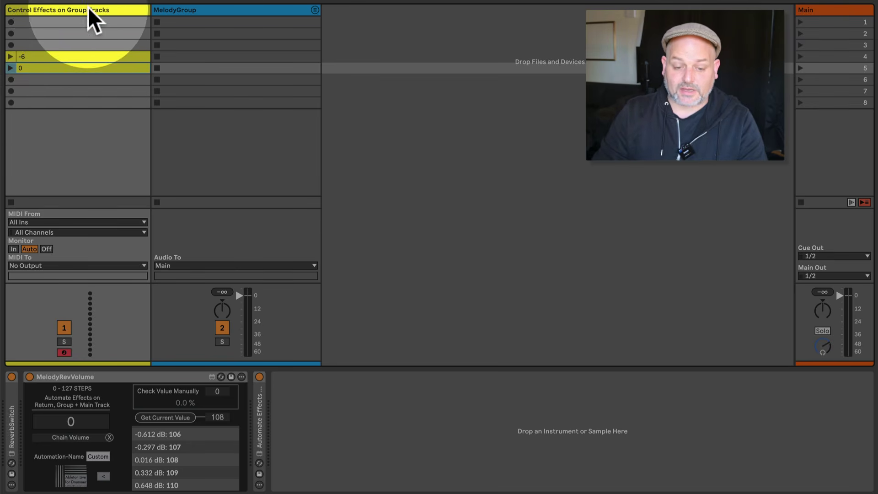
- Set the MelodyRevVolume Value envelope of the control track's scene 5 clip to 108 at the clip start
{"action": "left_click", "coordinate": [74, 69]}
{"action": "left_click", "coordinate": [295, 424]}
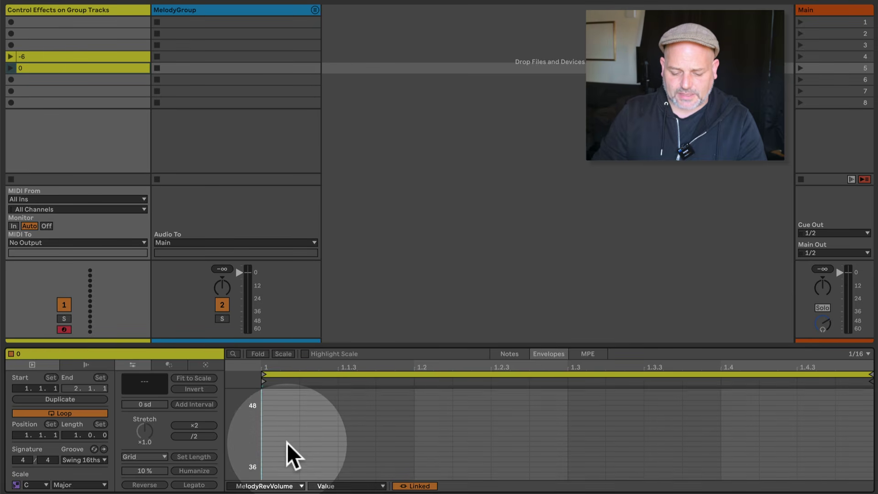
{"action": "left_click_drag", "start_coordinate": [287, 443], "coordinate": [276, 478]}
{"action": "right_click", "coordinate": [276, 478]}
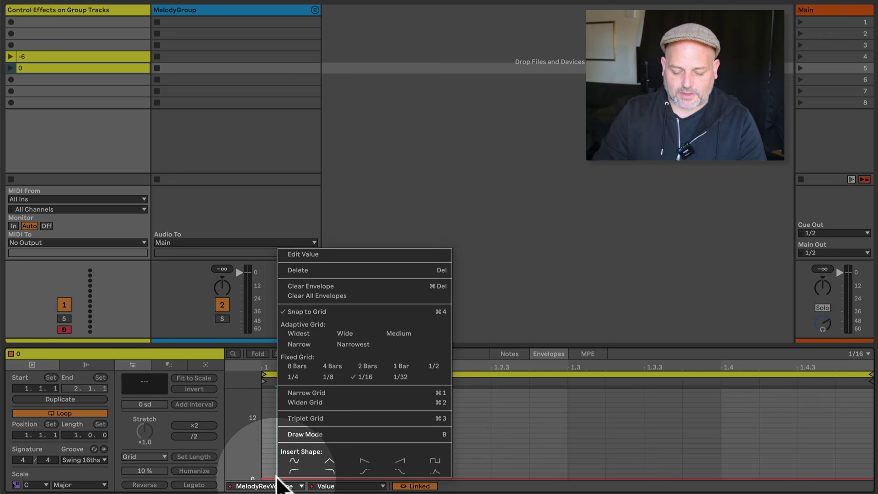
{"action": "left_click", "coordinate": [363, 254]}
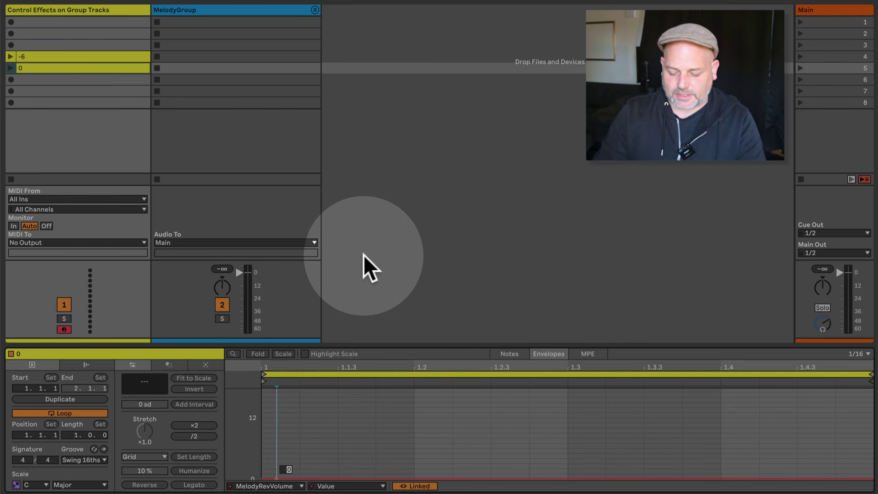
{"action": "key", "text": "Return"}
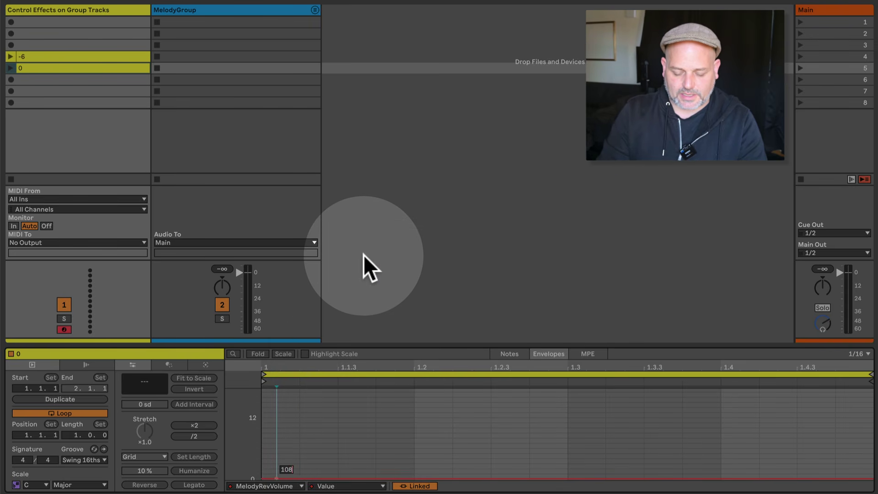
- Check which dB level step 91 corresponds to in the control track's MelodyRevVolume device
{"action": "left_click", "coordinate": [84, 7]}
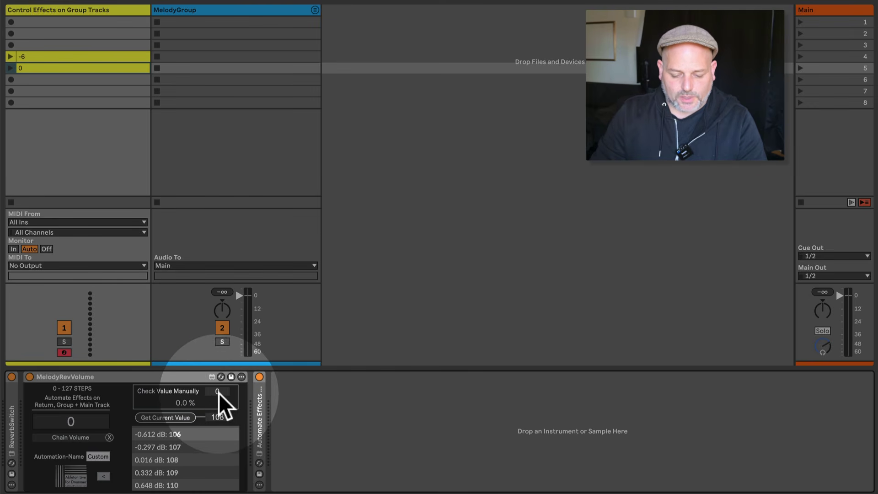
{"action": "mouse_move", "coordinate": [219, 393]}
{"action": "left_mouse_down"}
{"action": "mouse_move", "coordinate": [235, 314]}
{"action": "mouse_move", "coordinate": [216, 336]}
{"action": "mouse_move", "coordinate": [216, 323]}
{"action": "mouse_move", "coordinate": [219, 394]}
{"action": "left_mouse_up"}
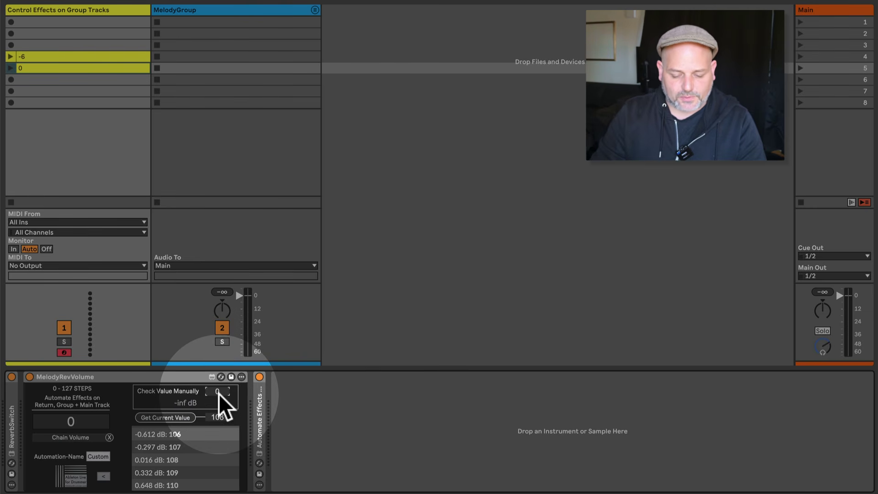
{"action": "mouse_move", "coordinate": [218, 393]}
{"action": "left_mouse_down"}
{"action": "mouse_move", "coordinate": [224, 361]}
{"action": "mouse_move", "coordinate": [230, 388]}
{"action": "left_mouse_up"}
{"action": "scroll", "coordinate": [230, 388], "scroll_direction": "down", "scroll_amount": 7}
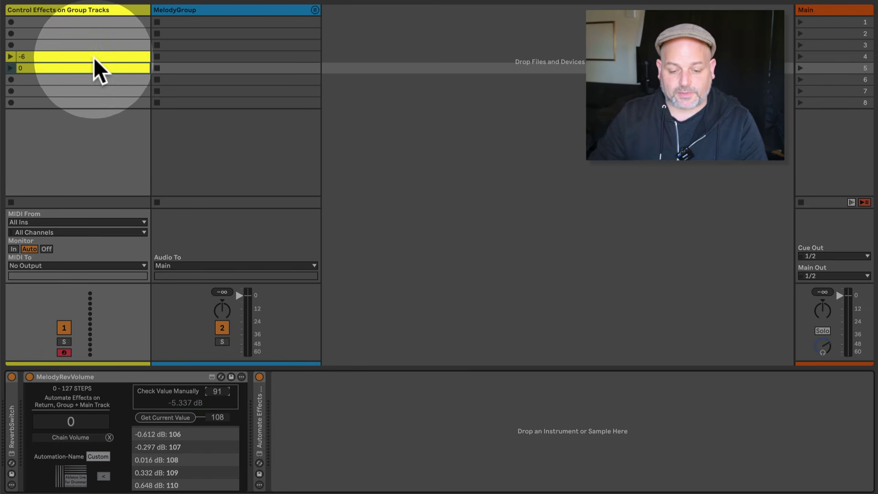
- Show MelodyGroup's Reverb chain volume and launch scenes 4 and 5 to test the two automation clips
{"action": "left_click", "coordinate": [829, 7]}
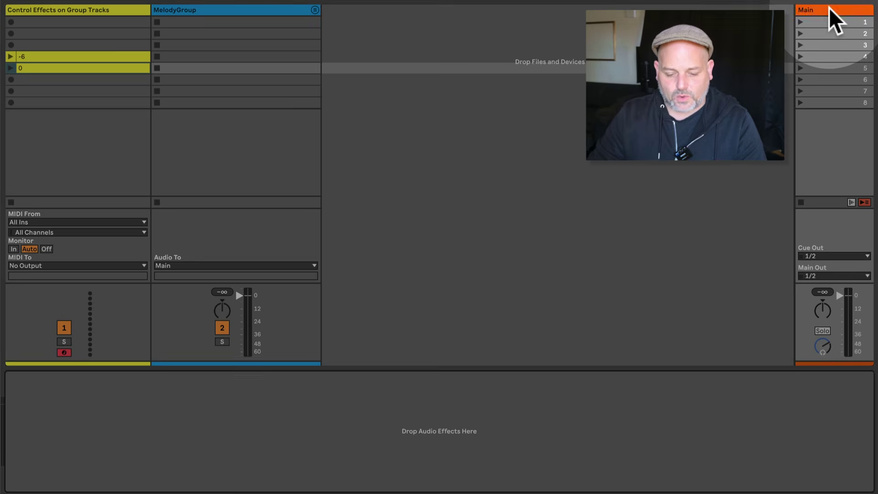
{"action": "left_click", "coordinate": [249, 6]}
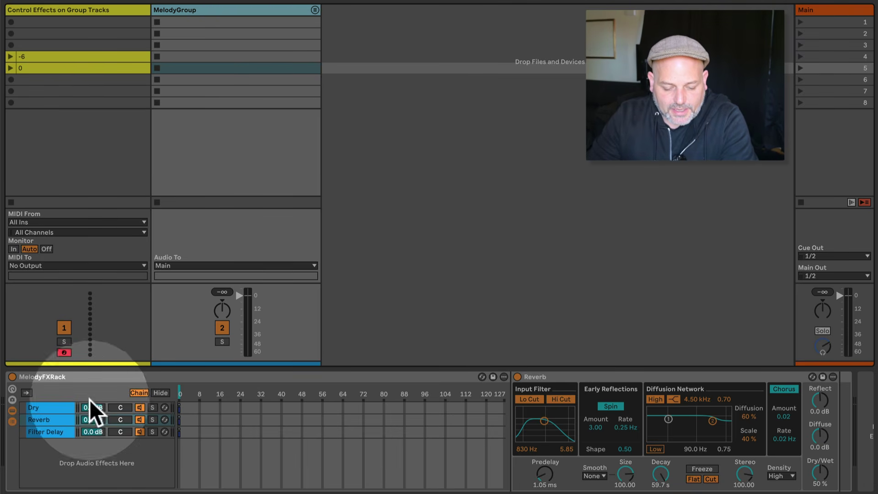
{"action": "left_click", "coordinate": [92, 418]}
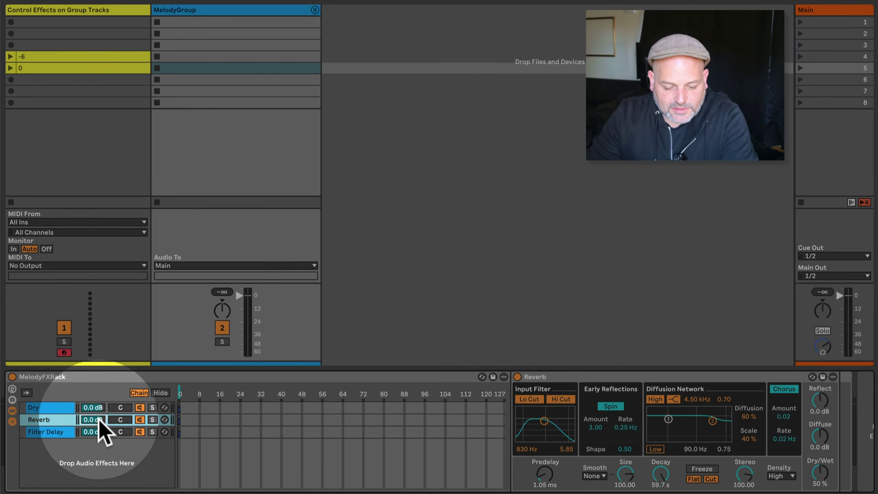
{"action": "left_click", "coordinate": [802, 54]}
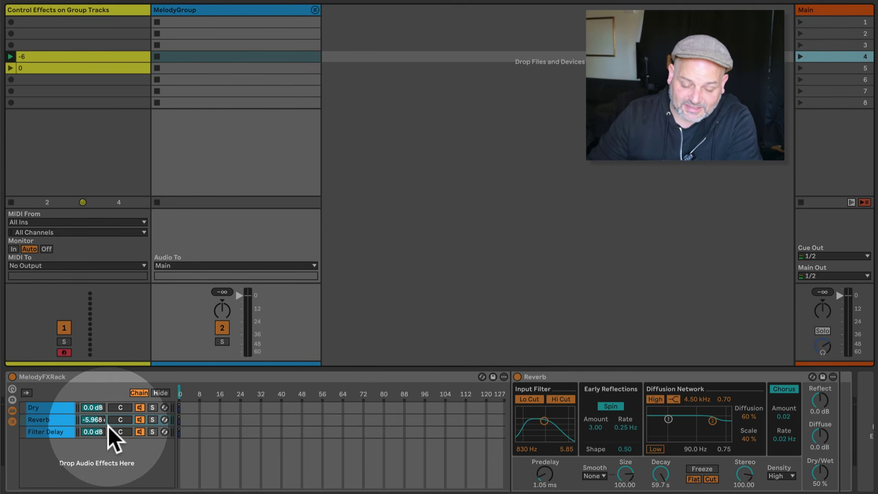
{"action": "left_click", "coordinate": [800, 67]}
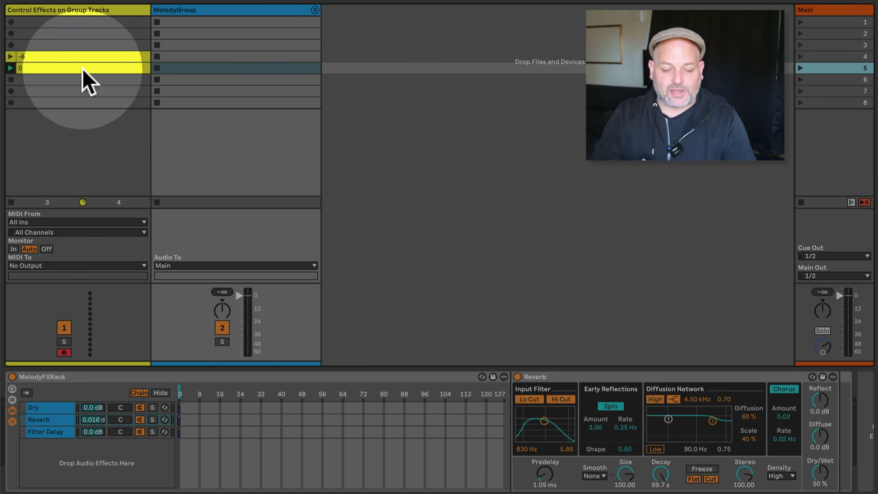
- Create an empty MIDI clip in the control track's scene 6 slot and launch it
{"action": "left_click", "coordinate": [83, 9]}
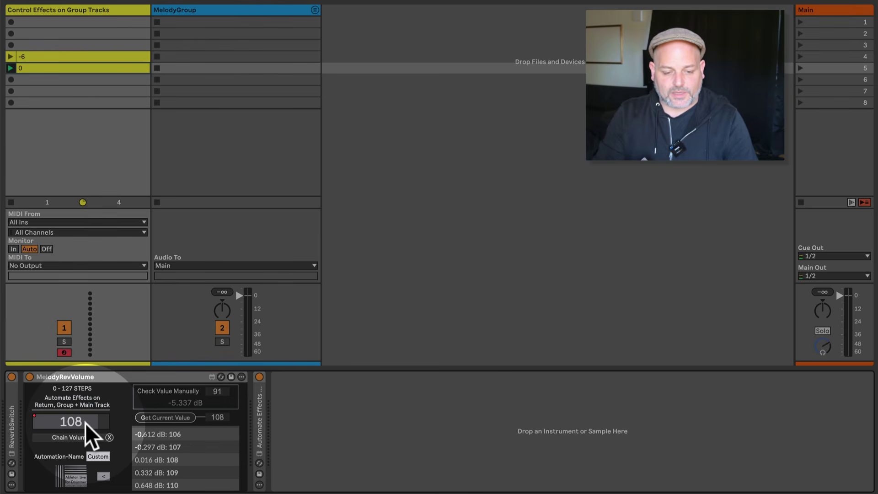
{"action": "left_click", "coordinate": [13, 81]}
{"action": "double_click", "coordinate": [13, 82]}
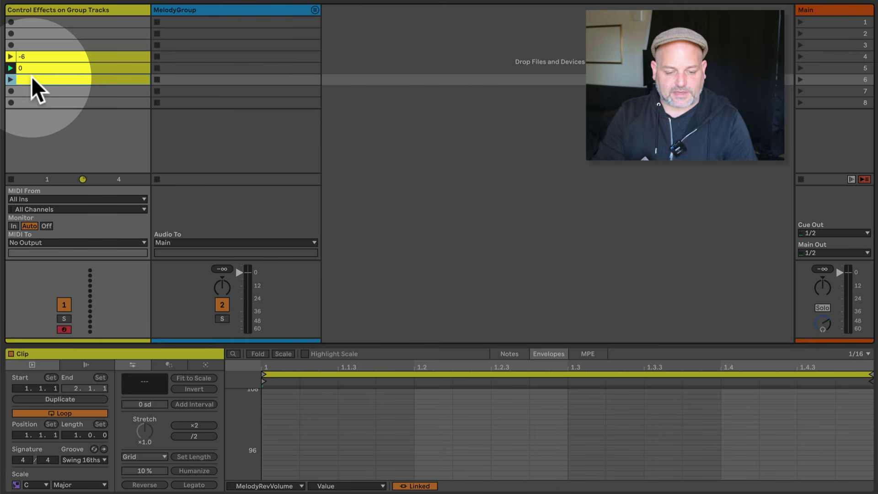
{"action": "left_click", "coordinate": [11, 79]}
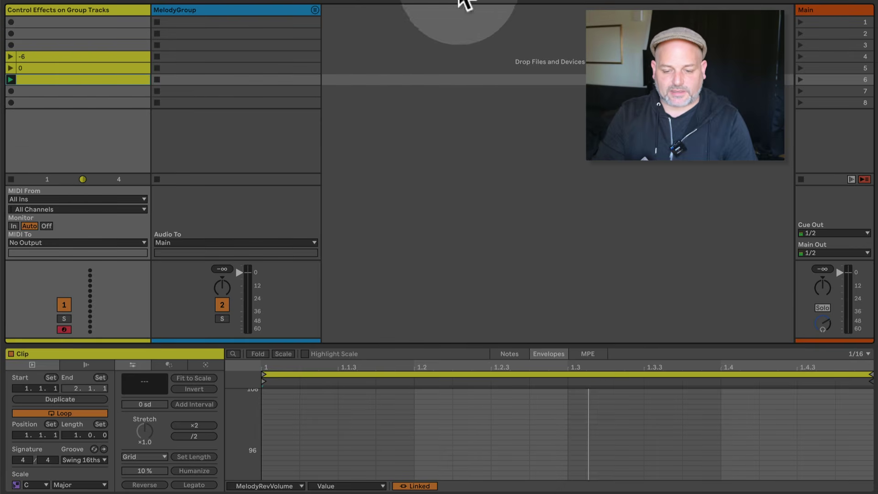
- MIDI-map MelodyRevVolume's step value to controller 9/108 and record its movement into the scene 6 clip
{"action": "double_click", "coordinate": [91, 8]}
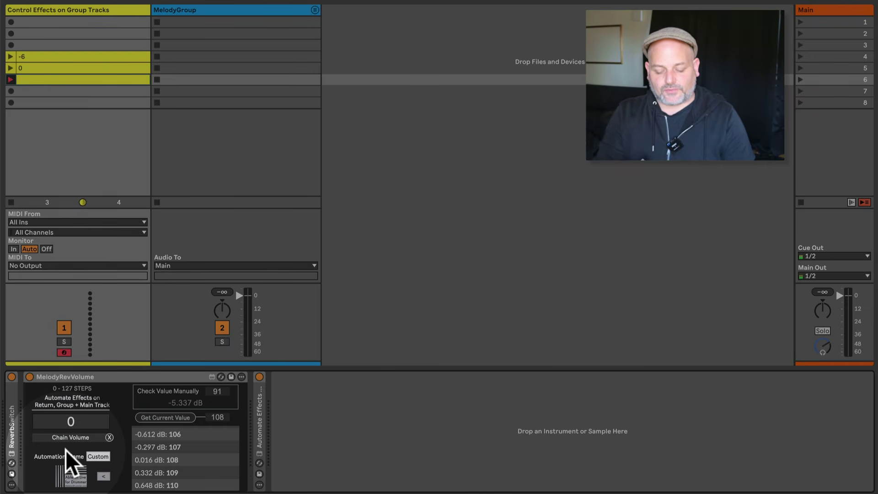
{"action": "key", "text": "ctrl+m"}
{"action": "left_click", "coordinate": [81, 423]}
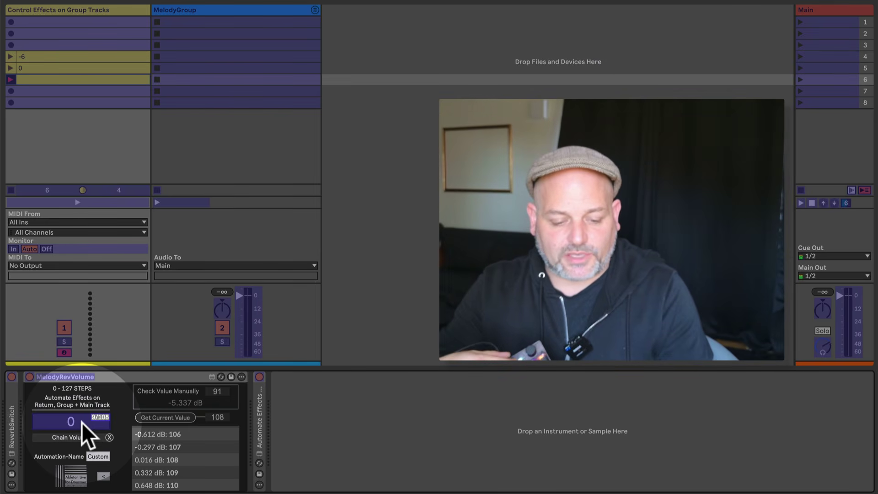
{"action": "key", "text": "ctrl+m"}
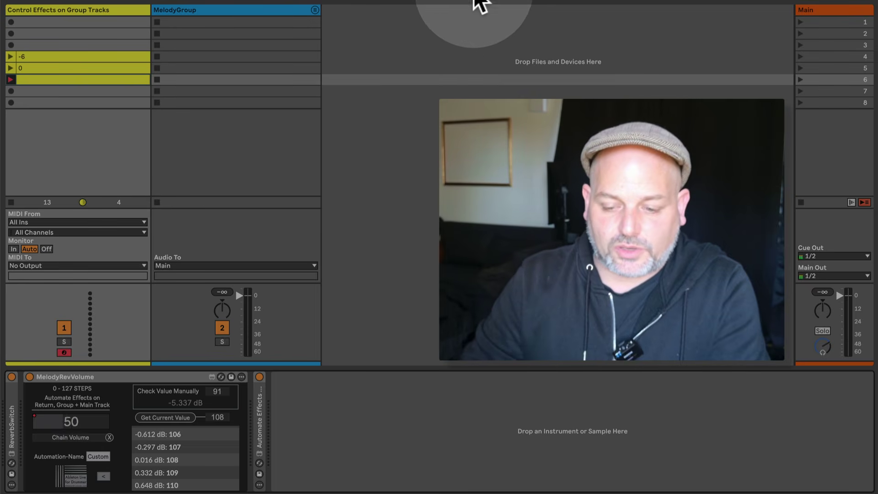
- Examine the scene 6 clip's recorded envelope and the Reverb chain's volume on MelodyGroup
{"action": "double_click", "coordinate": [47, 81]}
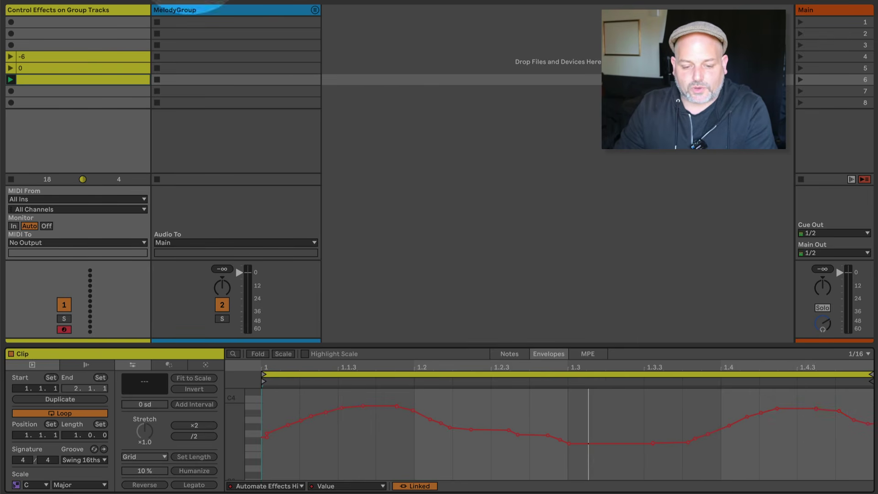
{"action": "left_click", "coordinate": [111, 70]}
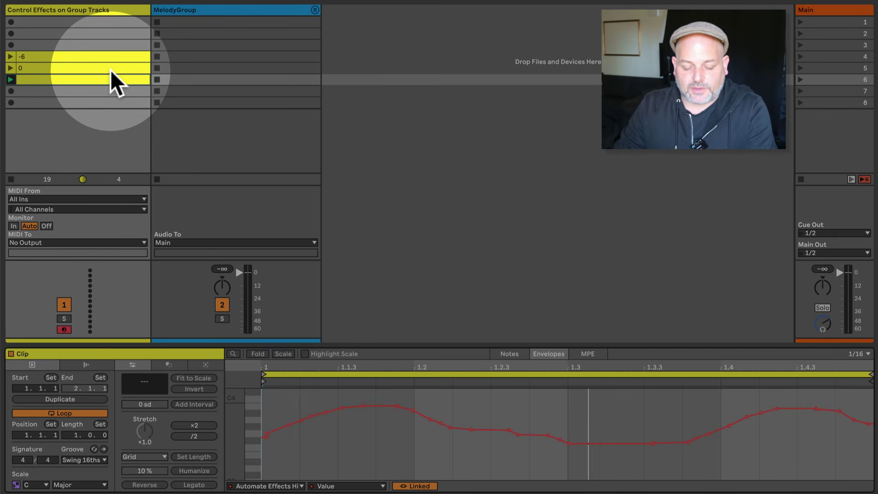
{"action": "left_click", "coordinate": [102, 7]}
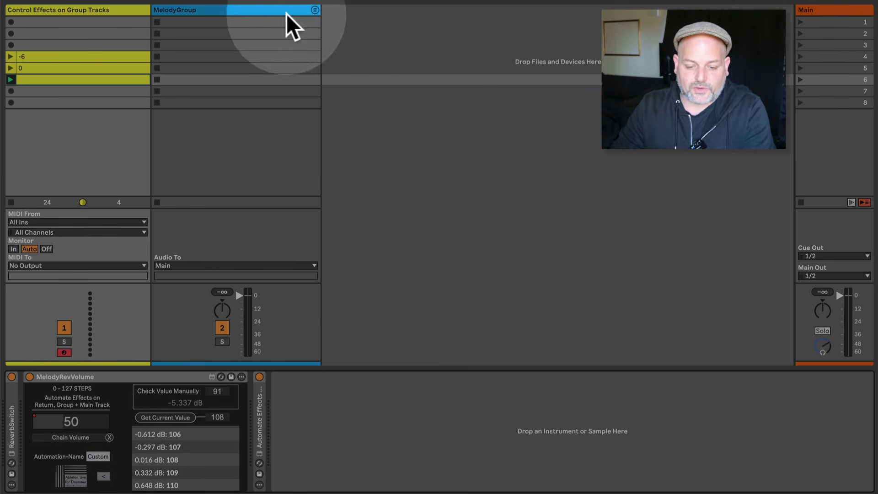
{"action": "left_click", "coordinate": [271, 9]}
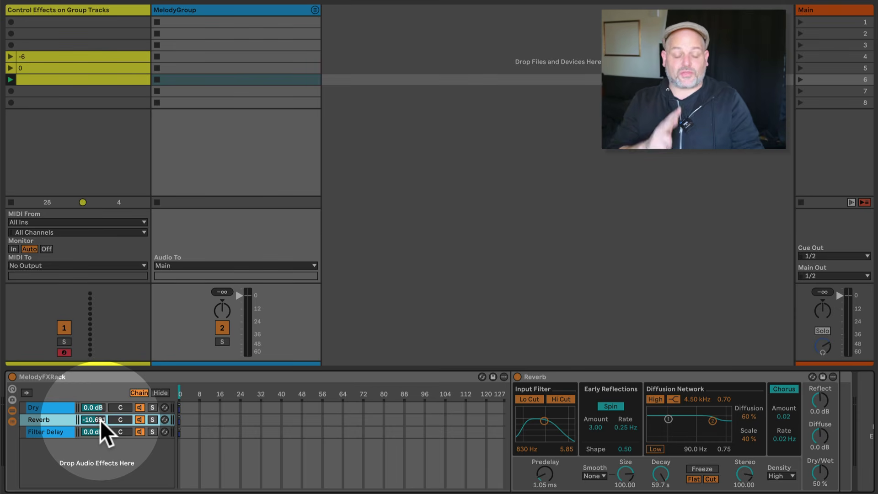
- Unmap MelodyRevVolume on the control track, delete its value automation and fold the device
{"action": "left_click", "coordinate": [91, 7]}
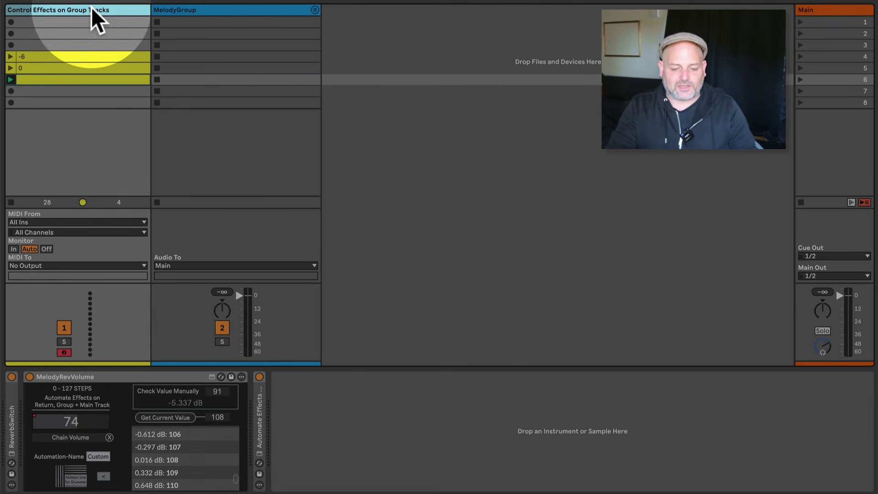
{"action": "right_click", "coordinate": [90, 427]}
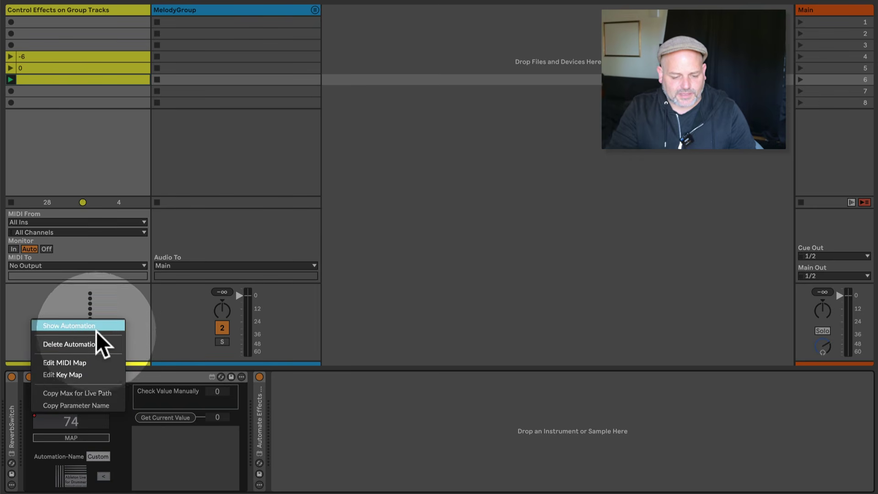
{"action": "left_click", "coordinate": [94, 344]}
{"action": "double_click", "coordinate": [108, 375]}
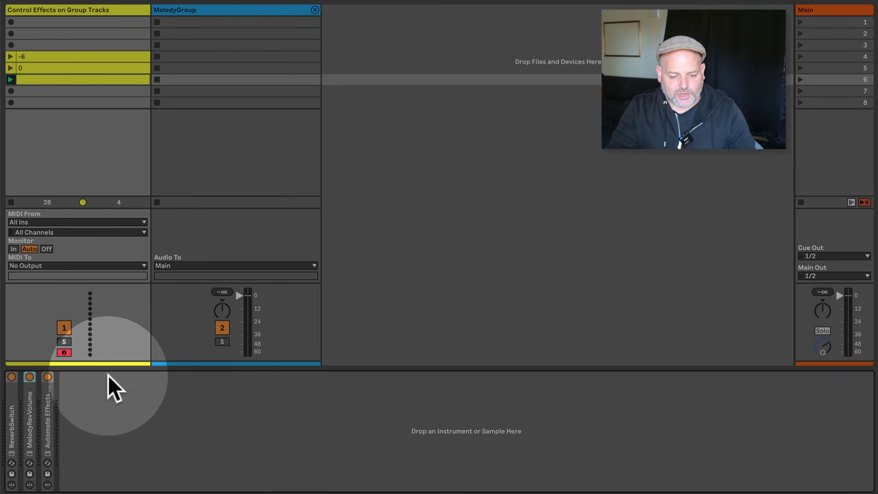
- Unfold the Automate Effects HighRes device, delete its value automation and show its value-check section
{"action": "double_click", "coordinate": [49, 429]}
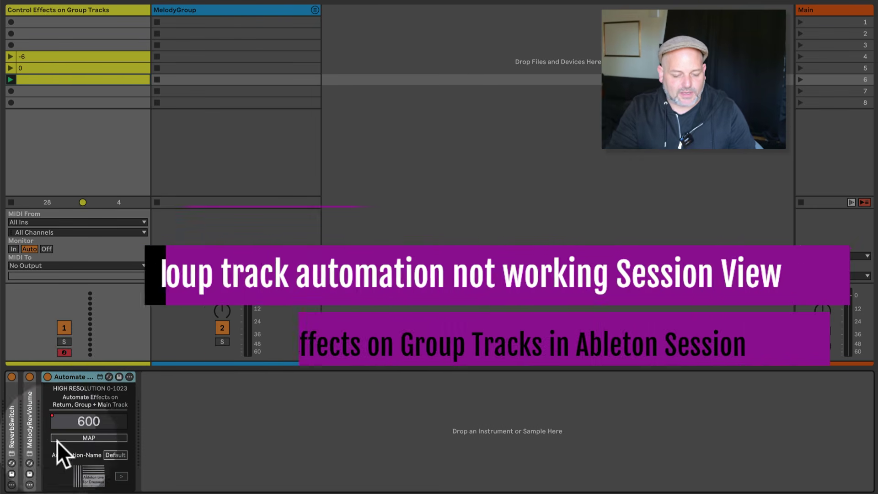
{"action": "right_click", "coordinate": [100, 417]}
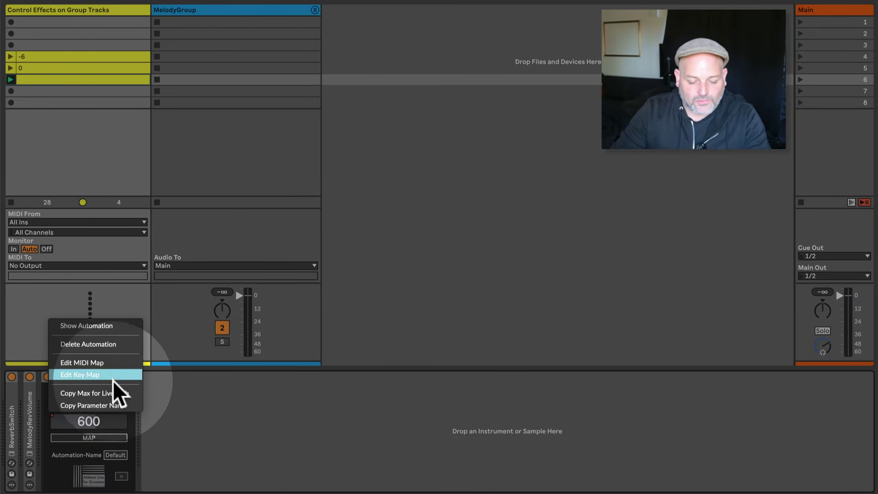
{"action": "left_click", "coordinate": [116, 348]}
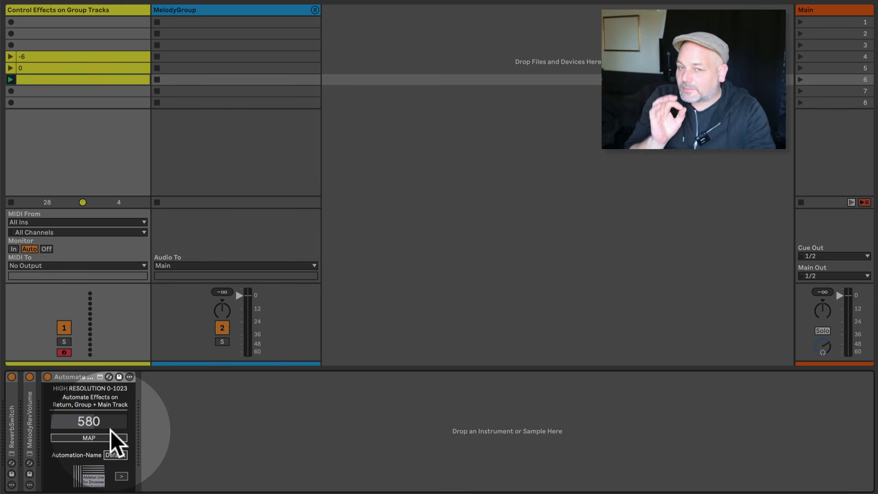
{"action": "left_click", "coordinate": [121, 476]}
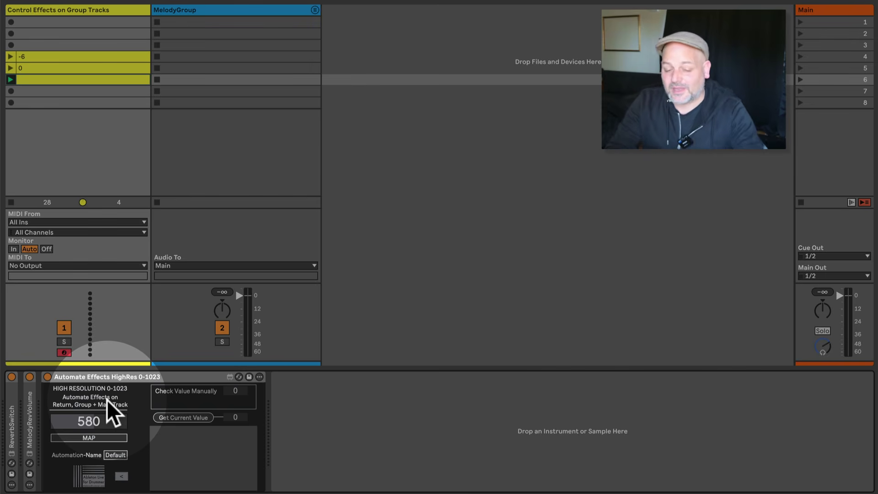
- Delete the clips in scenes 4, 5 and 6 of the control track
{"action": "left_click", "coordinate": [80, 56]}
{"action": "key", "text": "Delete"}
{"action": "left_click", "coordinate": [81, 68]}
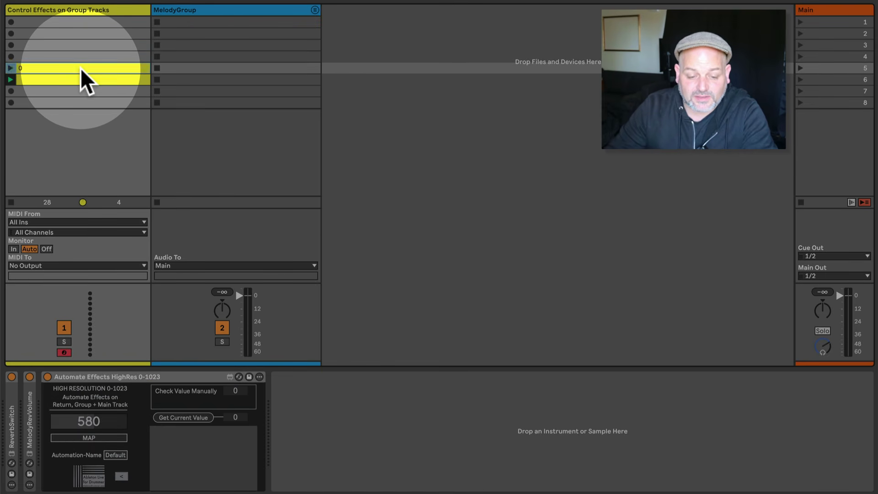
{"action": "key", "text": "Delete"}
{"action": "left_click", "coordinate": [79, 82]}
{"action": "key", "text": "Delete"}
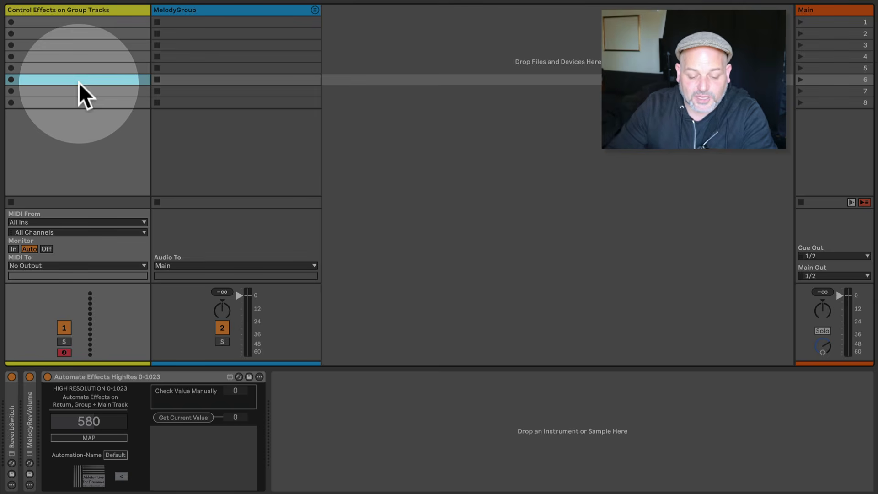
- Map the Automate Effects HighRes 0-1023 device to the Reverb chain's volume on MelodyGroup
{"action": "left_click", "coordinate": [101, 438]}
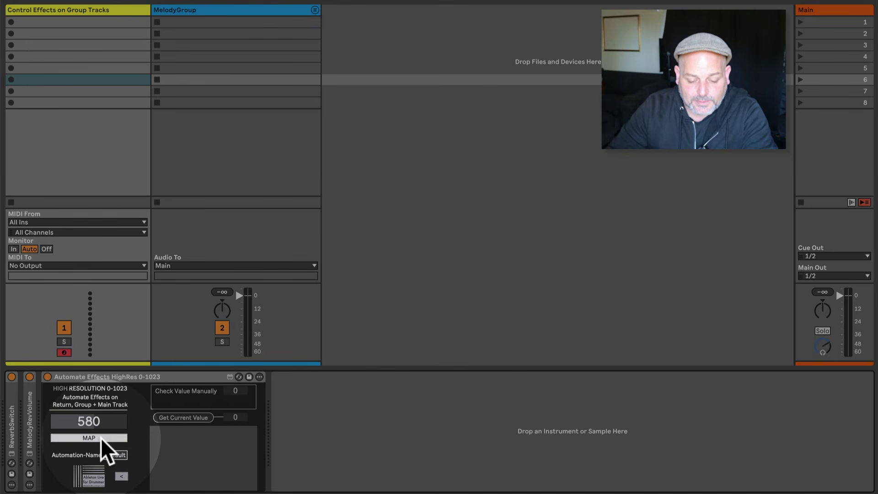
{"action": "left_click", "coordinate": [229, 9]}
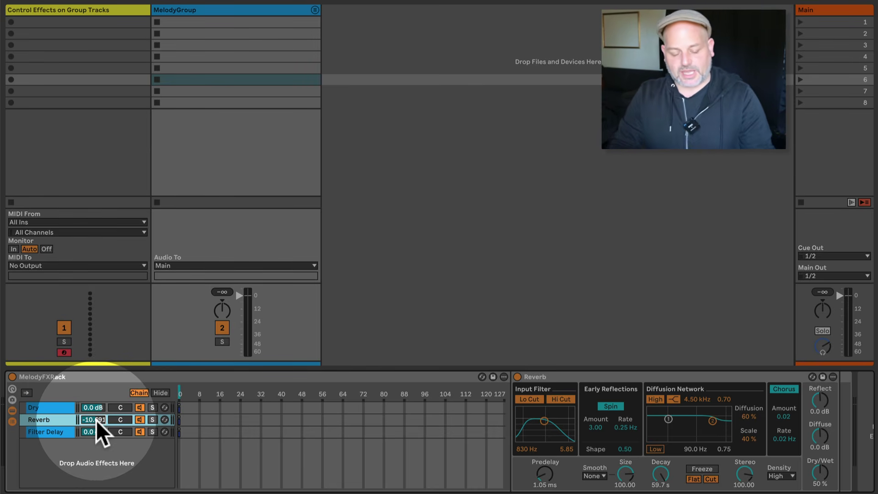
{"action": "left_click", "coordinate": [65, 8]}
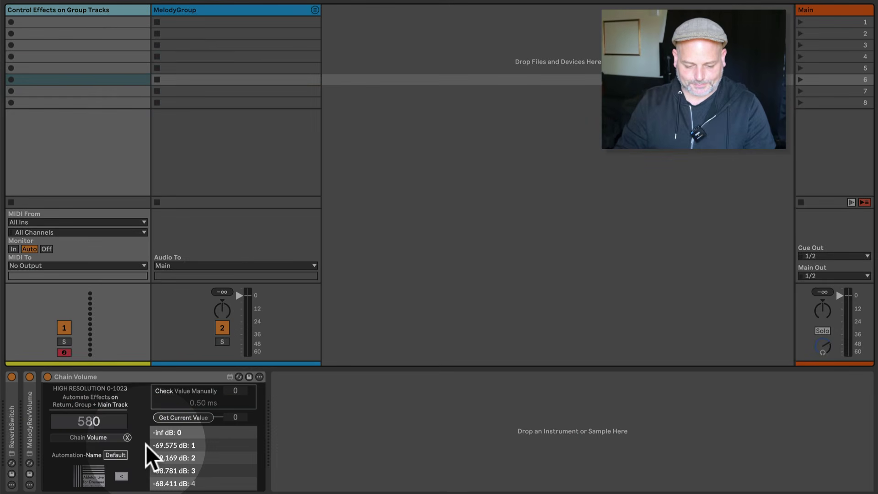
- Examine the device's list of dB levels with their 0-1023 values, and retrieve the mapped Reverb chain volume's current value
{"action": "scroll", "coordinate": [204, 438], "scroll_direction": "down", "scroll_amount": 1}
{"action": "scroll", "coordinate": [203, 438], "scroll_direction": "down", "scroll_amount": 20}
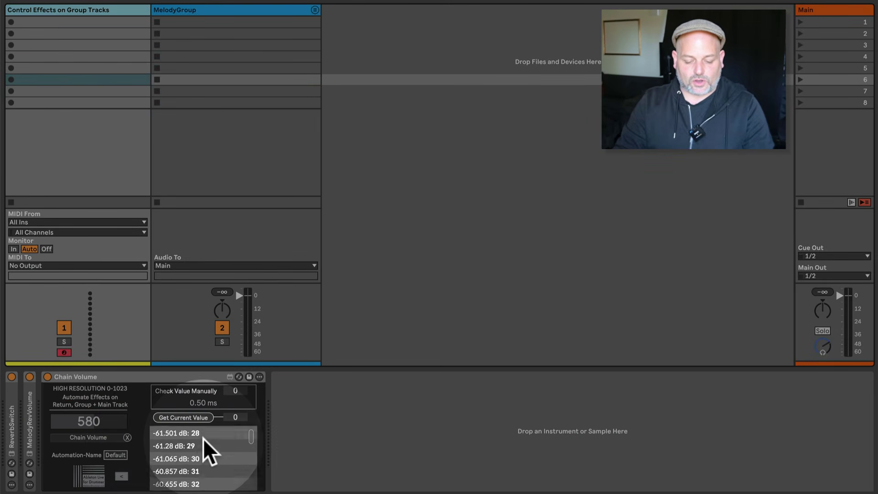
{"action": "scroll", "coordinate": [203, 438], "scroll_direction": "down", "scroll_amount": 20}
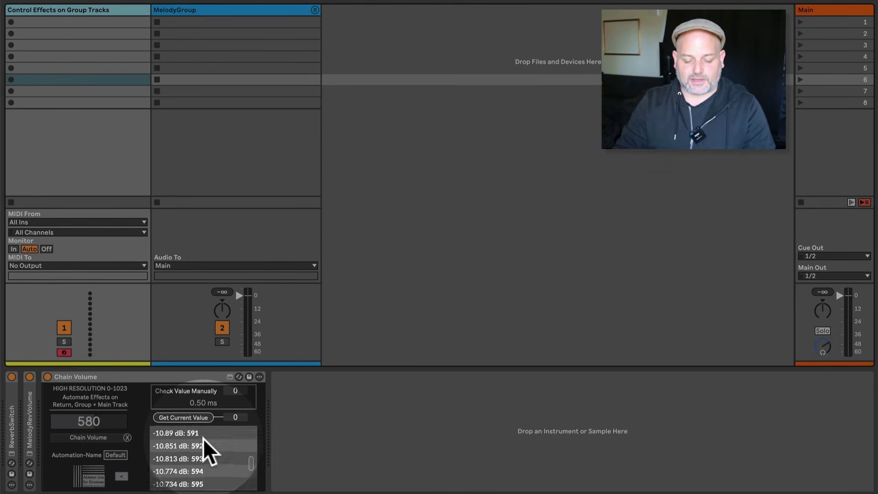
{"action": "scroll", "coordinate": [203, 438], "scroll_direction": "up", "scroll_amount": 20}
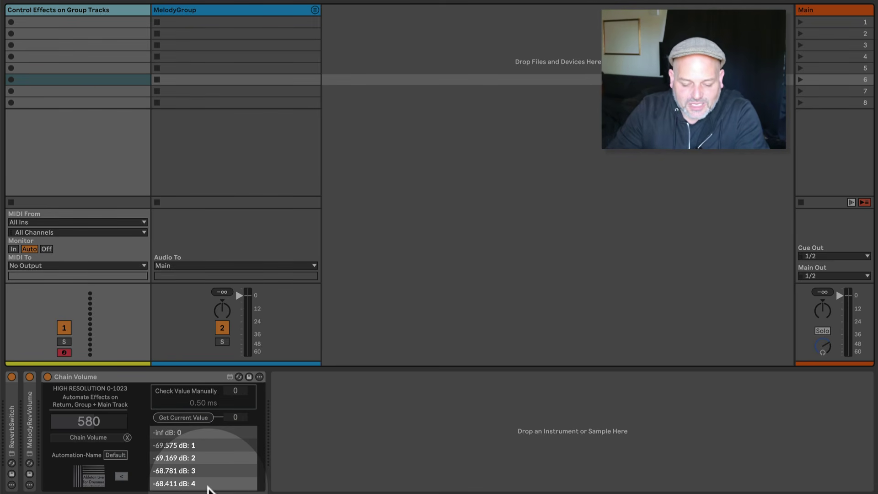
{"action": "scroll", "coordinate": [207, 485], "scroll_direction": "down", "scroll_amount": 3}
{"action": "scroll", "coordinate": [166, 456], "scroll_direction": "down", "scroll_amount": 20}
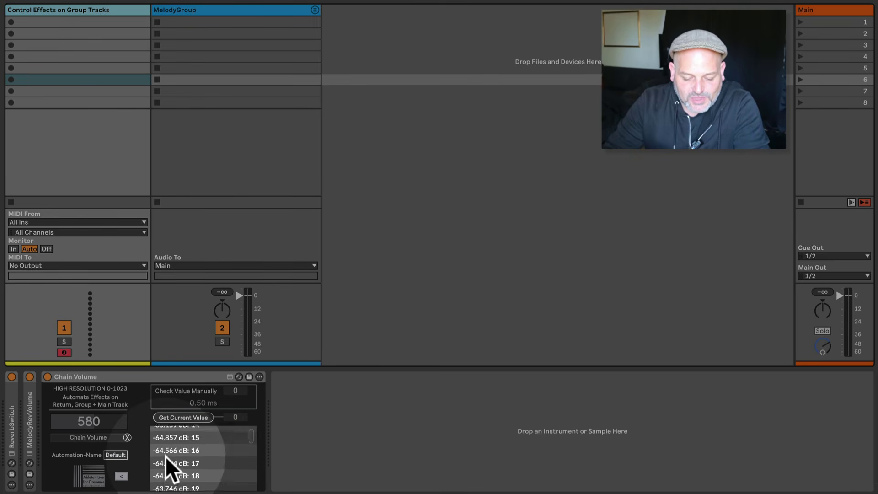
{"action": "scroll", "coordinate": [166, 456], "scroll_direction": "down", "scroll_amount": 20}
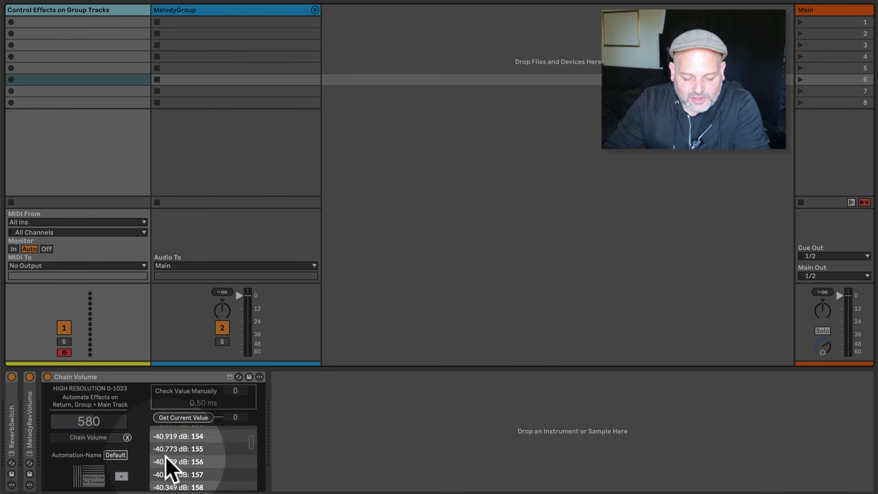
{"action": "scroll", "coordinate": [166, 456], "scroll_direction": "down", "scroll_amount": 17}
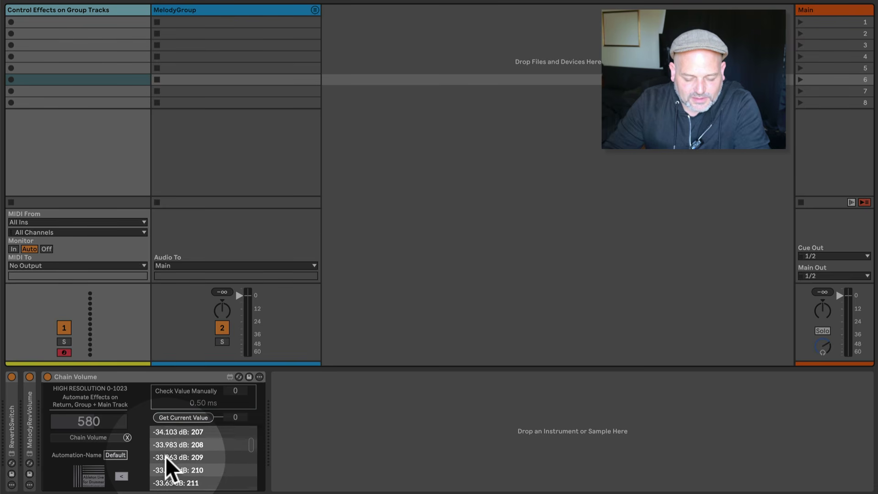
{"action": "scroll", "coordinate": [166, 457], "scroll_direction": "down", "scroll_amount": 20}
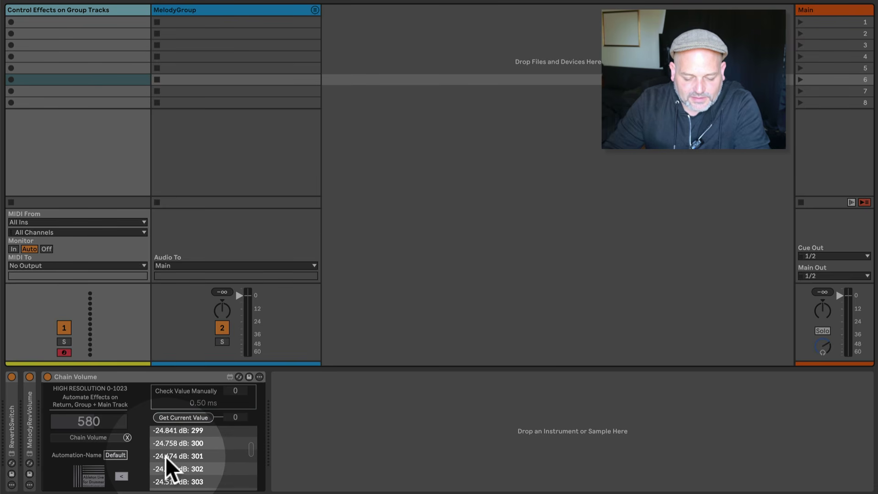
{"action": "scroll", "coordinate": [166, 456], "scroll_direction": "down", "scroll_amount": 20}
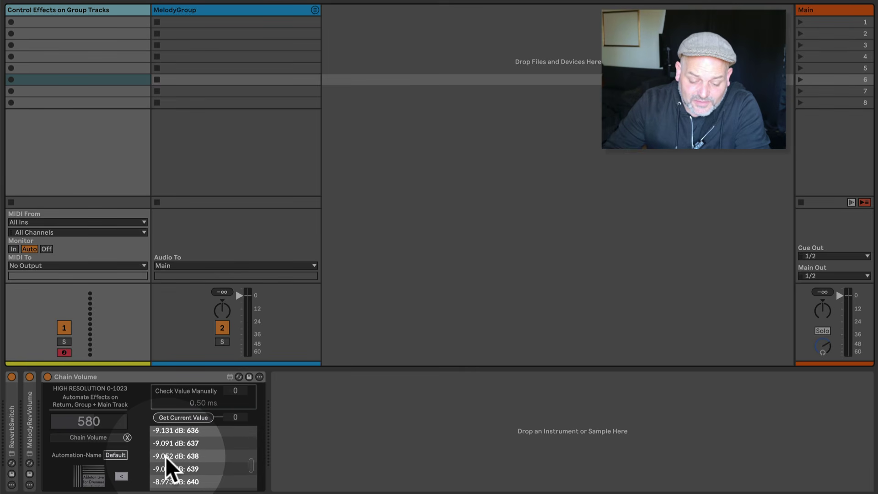
{"action": "scroll", "coordinate": [166, 457], "scroll_direction": "down", "scroll_amount": 20}
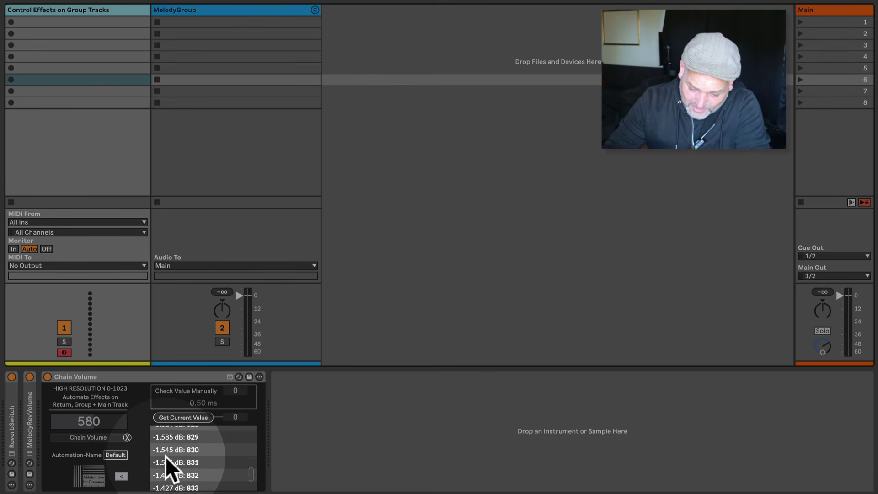
{"action": "left_click", "coordinate": [193, 417]}
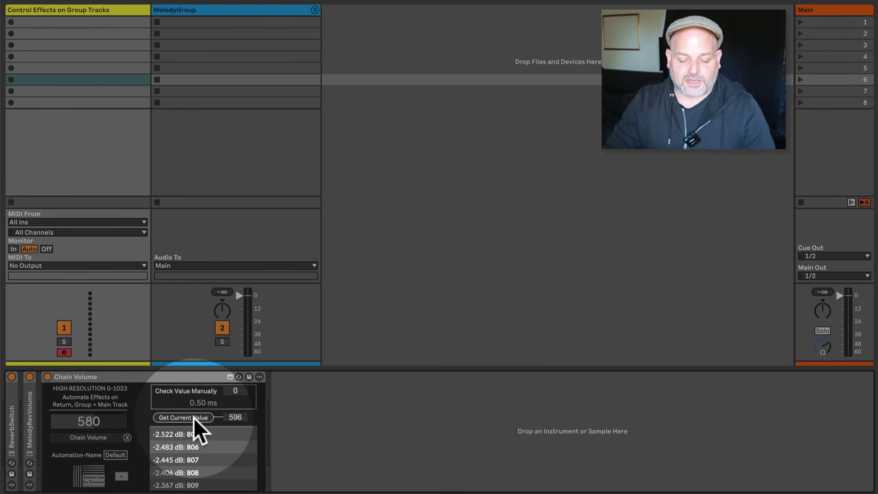
{"action": "left_click", "coordinate": [94, 11]}
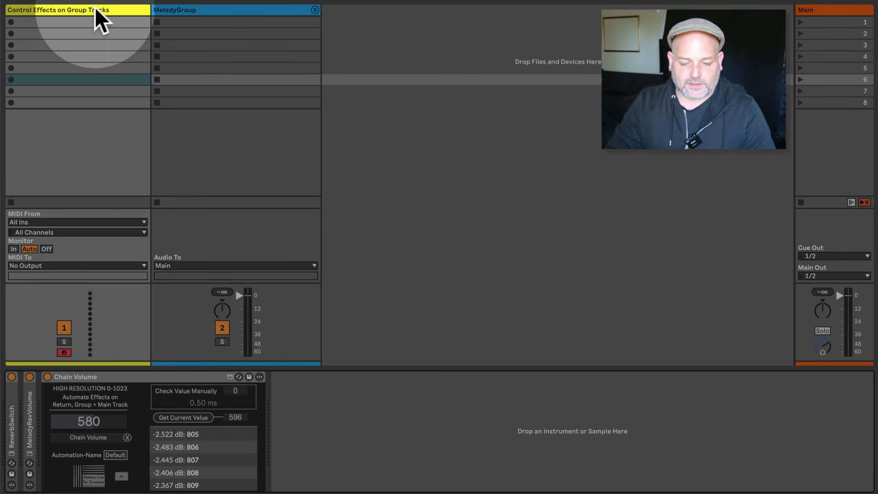
- Set the Reverb chain's volume in MelodyGroup's MelodyFXRack to -6 dB
{"action": "left_click", "coordinate": [269, 11]}
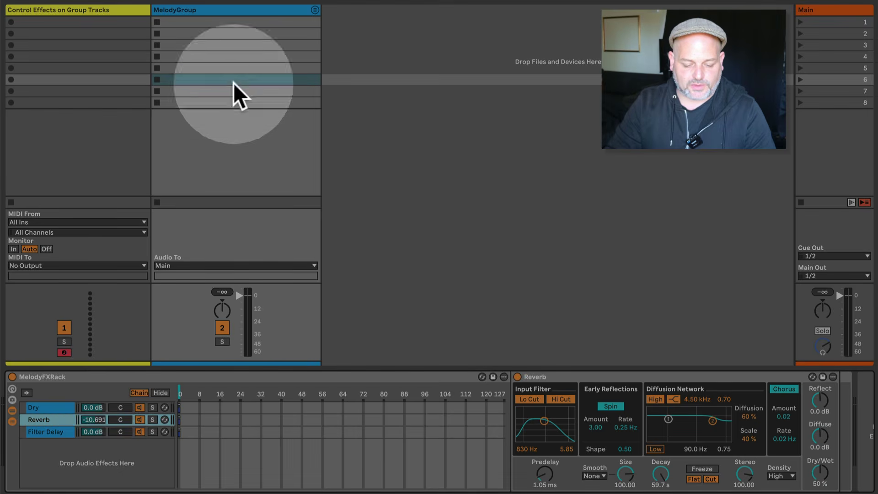
{"action": "left_click", "coordinate": [94, 420]}
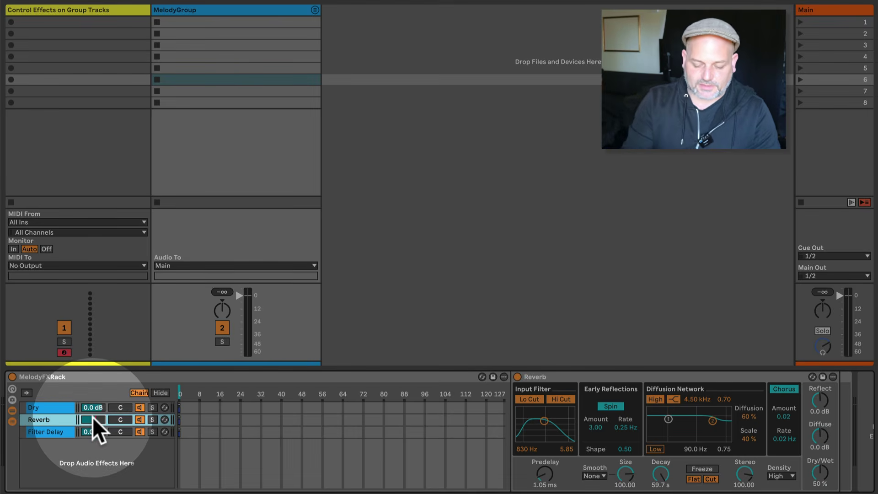
{"action": "type", "text": "-6"}
{"action": "key", "text": "Return"}
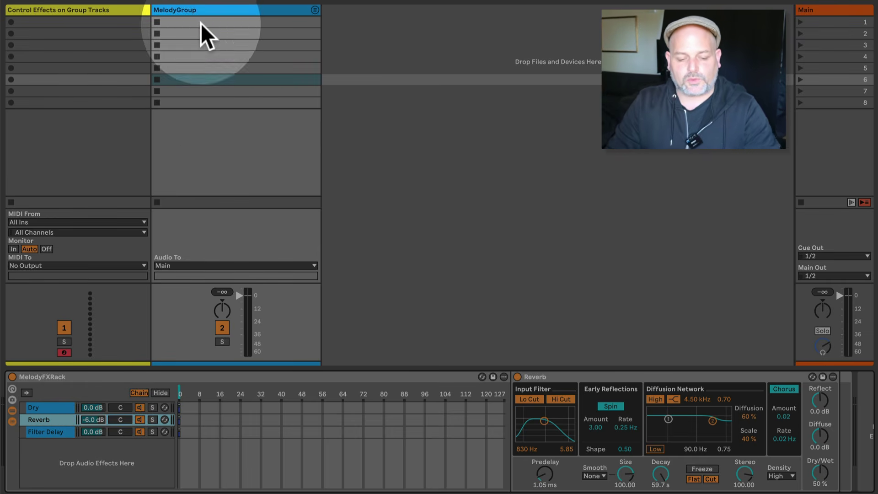
- Retrieve the current value in the control track's Chain Volume device and find the matching -6 dB entry in its level list
{"action": "left_click", "coordinate": [111, 8]}
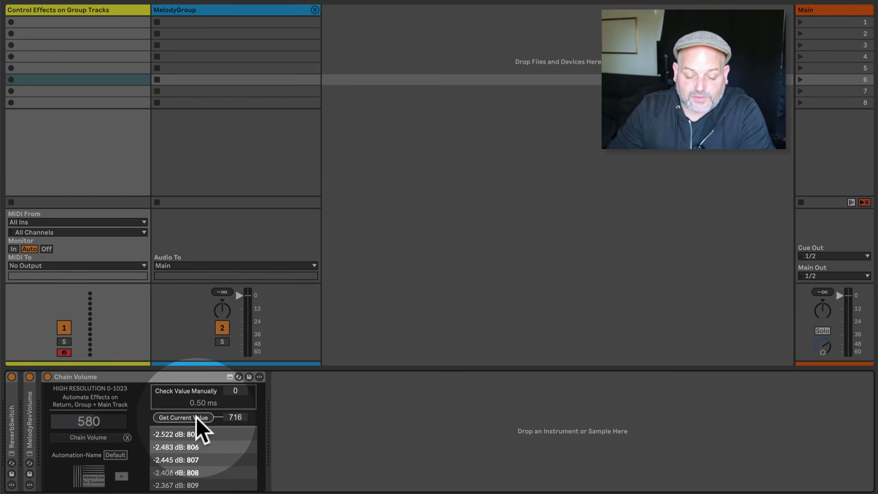
{"action": "scroll", "coordinate": [215, 478], "scroll_direction": "down", "scroll_amount": 3}
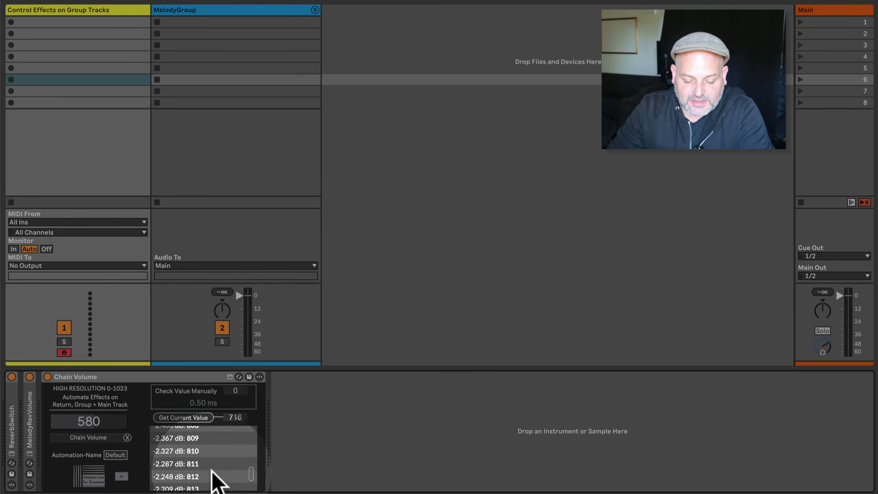
{"action": "scroll", "coordinate": [215, 478], "scroll_direction": "up", "scroll_amount": 10}
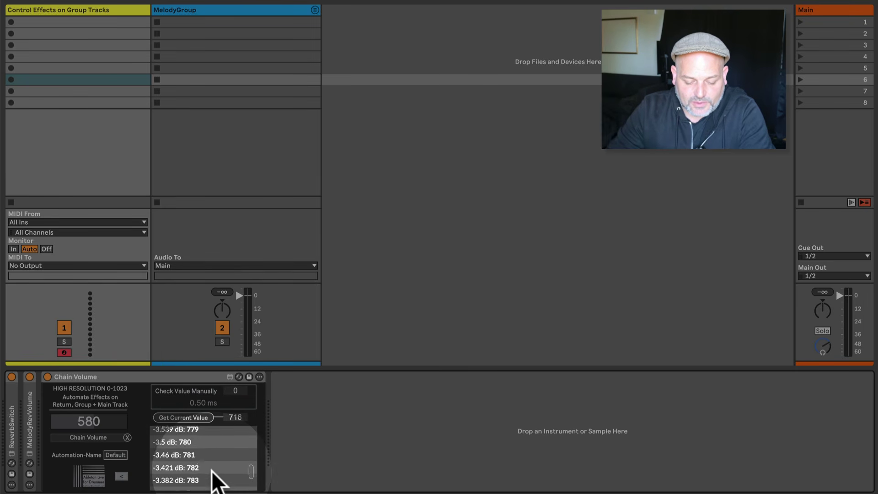
{"action": "scroll", "coordinate": [212, 474], "scroll_direction": "up", "scroll_amount": 5}
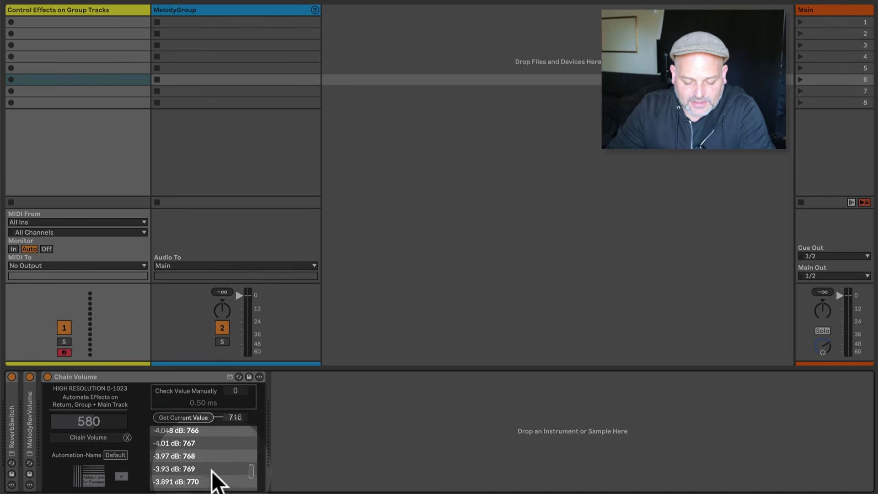
{"action": "scroll", "coordinate": [212, 473], "scroll_direction": "up", "scroll_amount": 20}
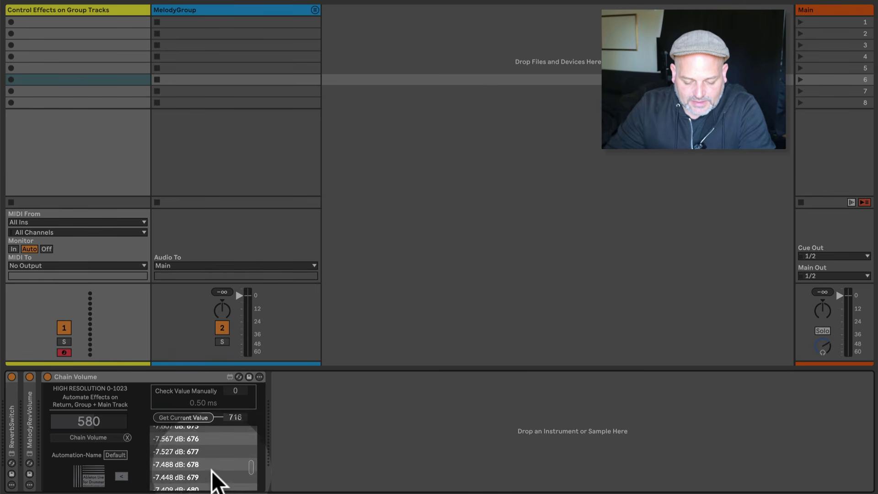
{"action": "scroll", "coordinate": [213, 478], "scroll_direction": "up", "scroll_amount": 4}
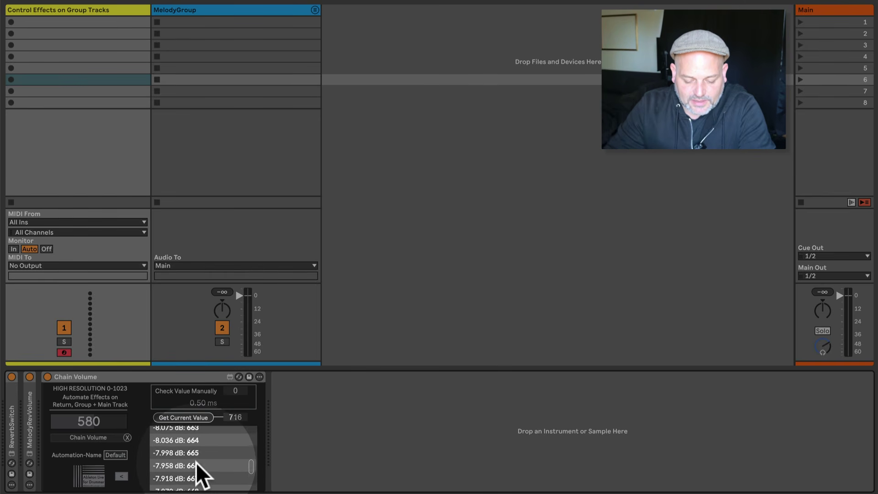
{"action": "scroll", "coordinate": [195, 463], "scroll_direction": "down", "scroll_amount": 10}
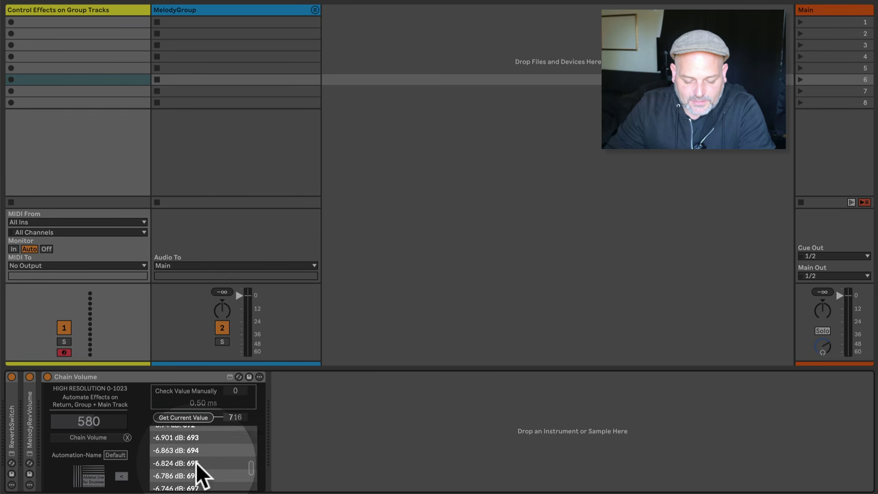
{"action": "scroll", "coordinate": [196, 462], "scroll_direction": "down", "scroll_amount": 3}
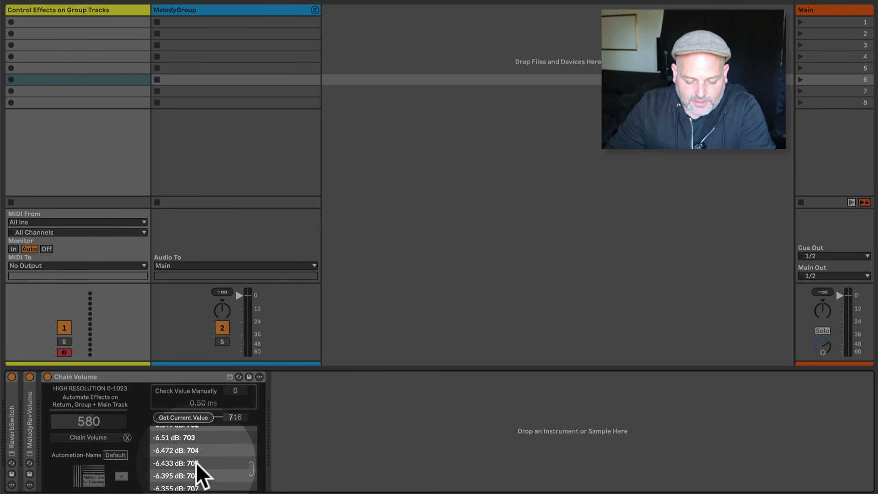
{"action": "scroll", "coordinate": [196, 463], "scroll_direction": "down", "scroll_amount": 4}
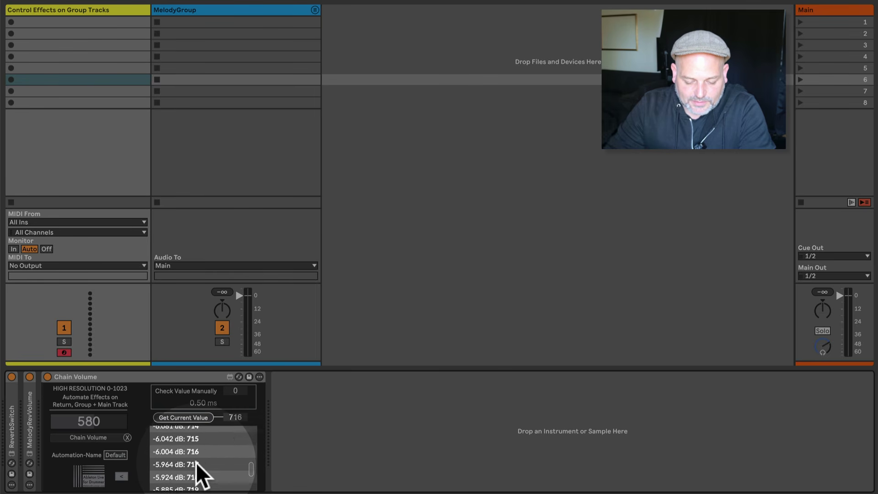
{"action": "scroll", "coordinate": [195, 462], "scroll_direction": "down", "scroll_amount": 1}
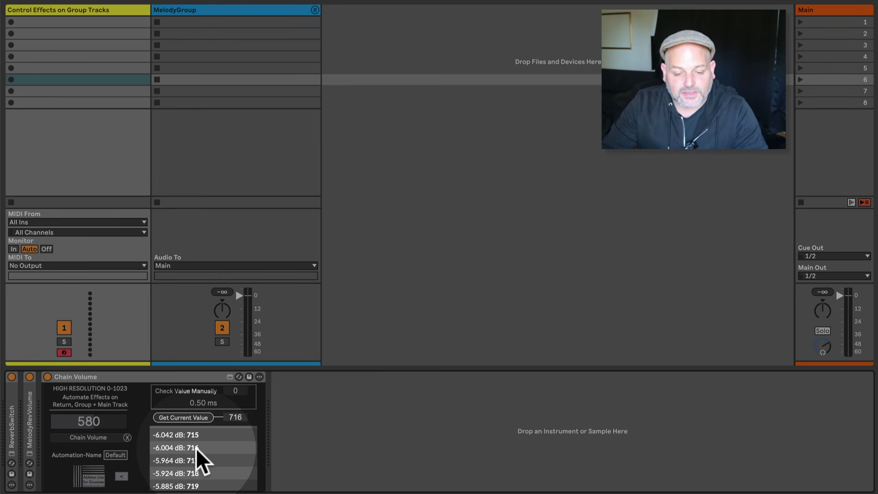
- Insert a clip in scene 6 of the control track, check its Chain Volume envelope's options, and return to the track's devices
{"action": "double_click", "coordinate": [70, 77]}
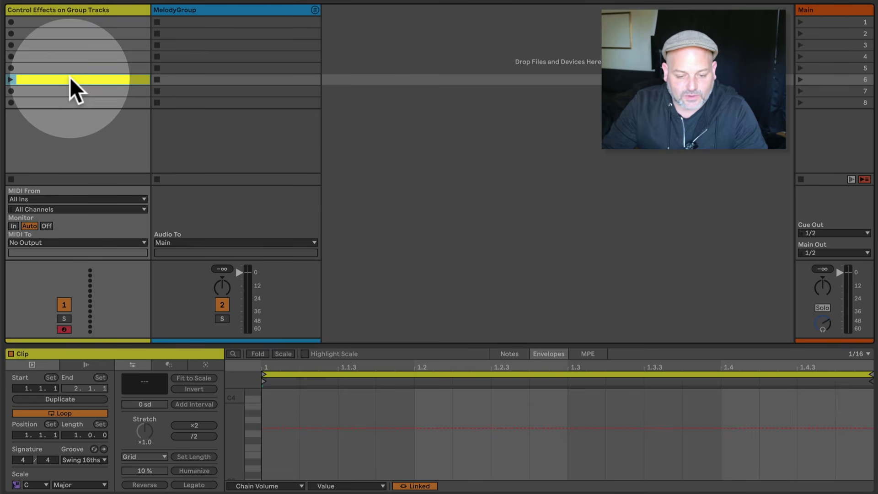
{"action": "right_click", "coordinate": [290, 427]}
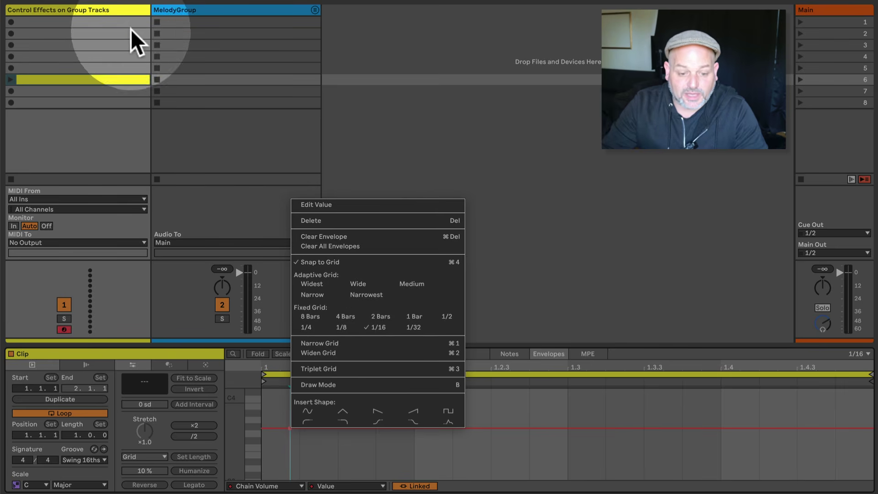
{"action": "left_click", "coordinate": [109, 11]}
{"action": "key", "text": "shift+Tab"}
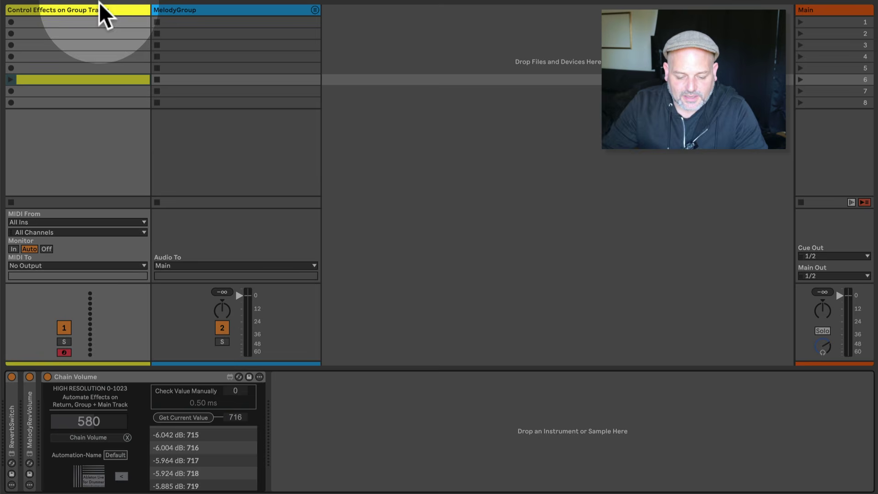
- Set the Chain Volume device's value on the control track to 716
{"action": "left_click", "coordinate": [85, 422]}
{"action": "type", "text": "716"}
{"action": "key", "text": "Return"}
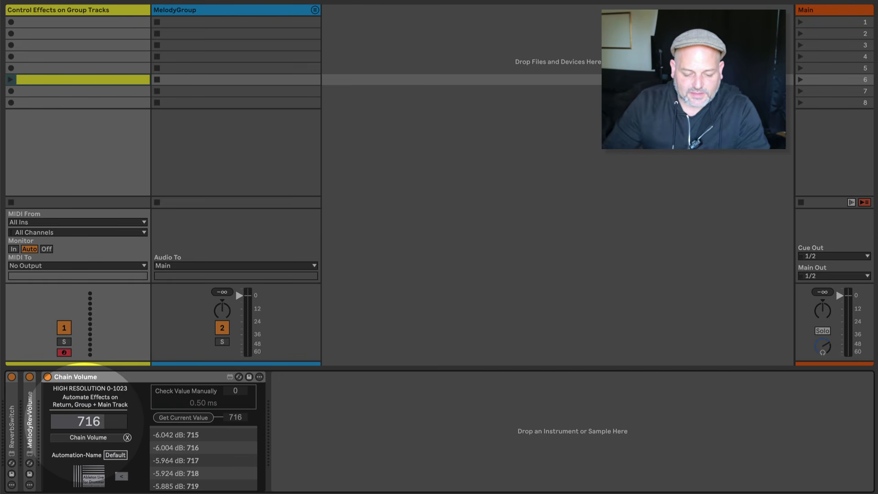
- Adjust the scene 6 clip's Chain Volume envelope to the 716 level and return to the control track's devices
{"action": "double_click", "coordinate": [67, 80]}
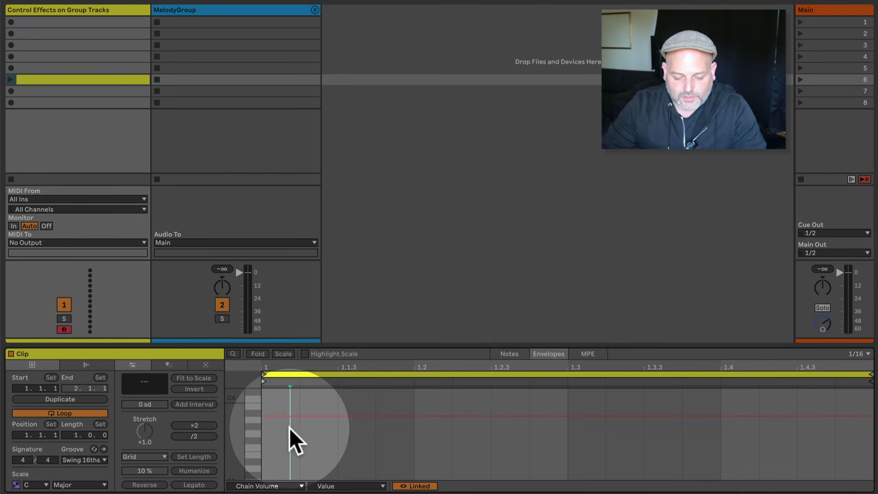
{"action": "left_click_drag", "start_coordinate": [289, 427], "coordinate": [289, 416]}
{"action": "left_click", "coordinate": [136, 81]}
{"action": "left_click", "coordinate": [83, 12]}
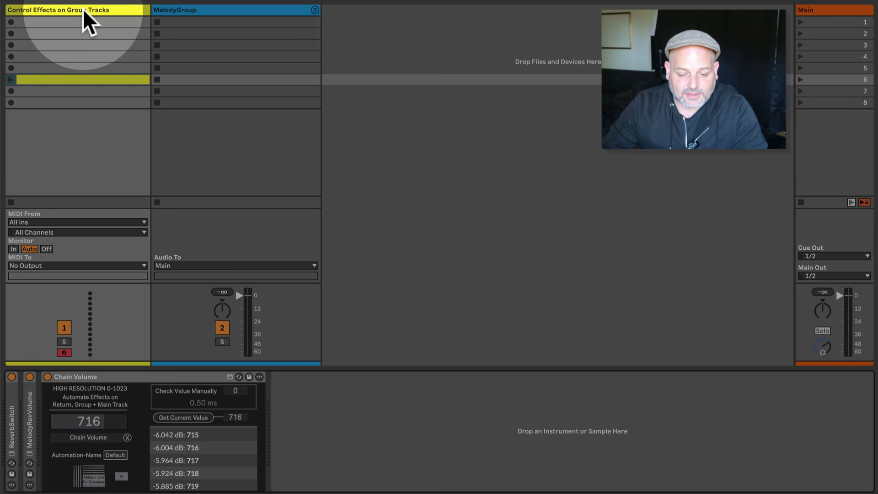
- Lower the Chain Volume device's value to 556 and insert a clip in scene 7 of the control track
{"action": "left_click", "coordinate": [88, 402]}
{"action": "mouse_move", "coordinate": [93, 421]}
{"action": "left_mouse_down"}
{"action": "mouse_move", "coordinate": [93, 450]}
{"action": "mouse_move", "coordinate": [93, 430]}
{"action": "left_mouse_up"}
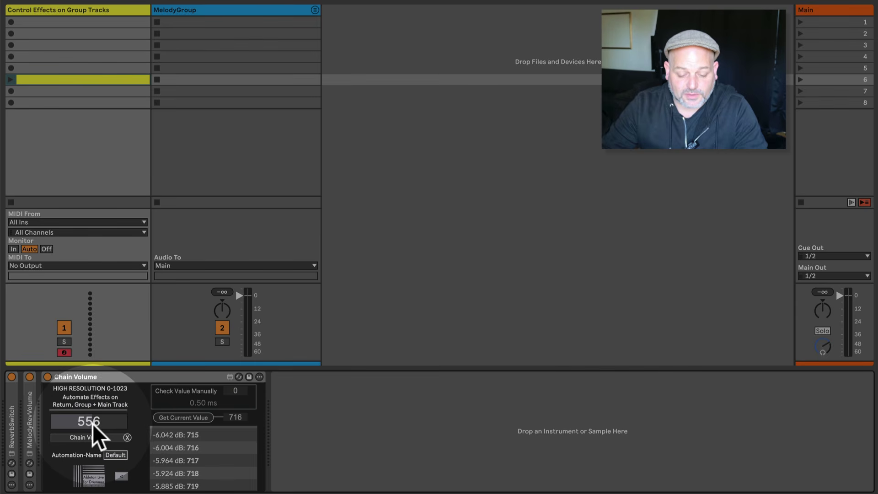
{"action": "double_click", "coordinate": [48, 90]}
{"action": "left_click", "coordinate": [67, 6]}
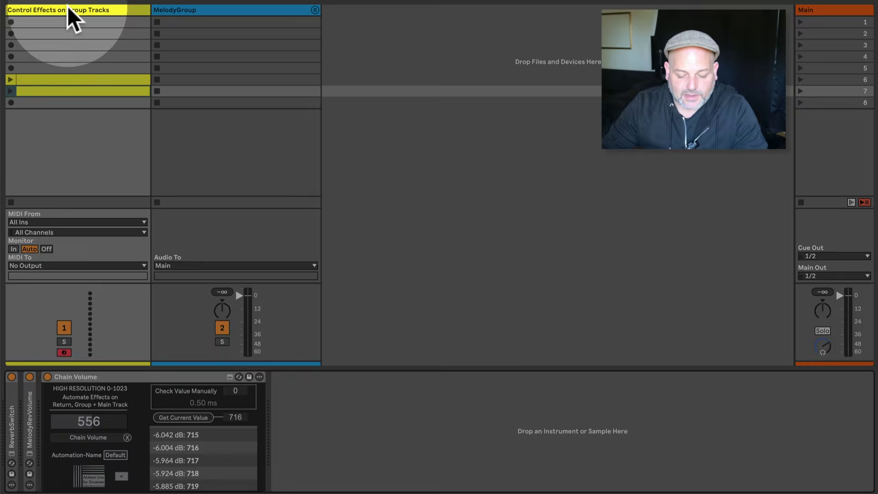
- Raise the Reverb chain's volume in the MelodyGroup rack to about 0 dB and fetch its current value in the control track's Chain Volume device
{"action": "left_click", "coordinate": [222, 427]}
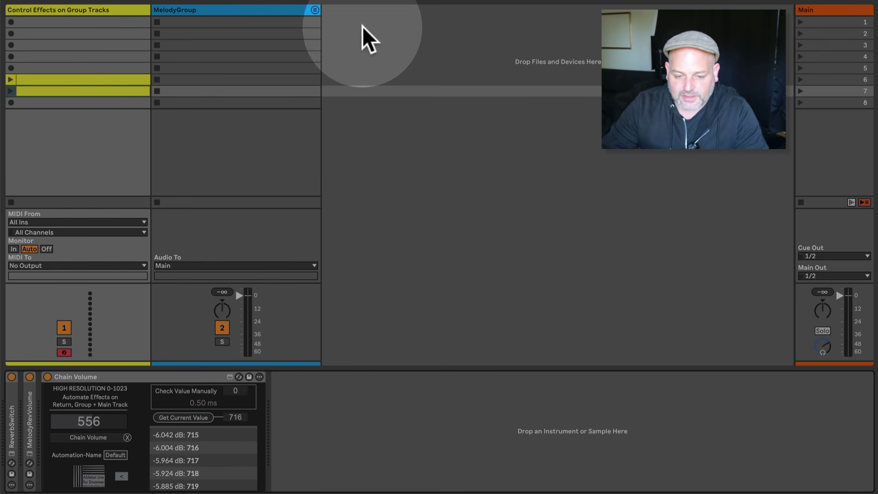
{"action": "left_click", "coordinate": [286, 7]}
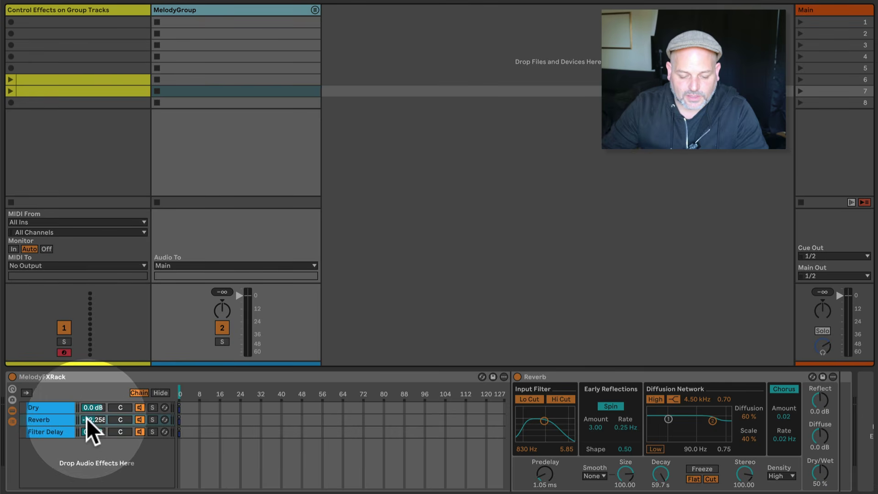
{"action": "left_click_drag", "start_coordinate": [93, 419], "coordinate": [92, 419]}
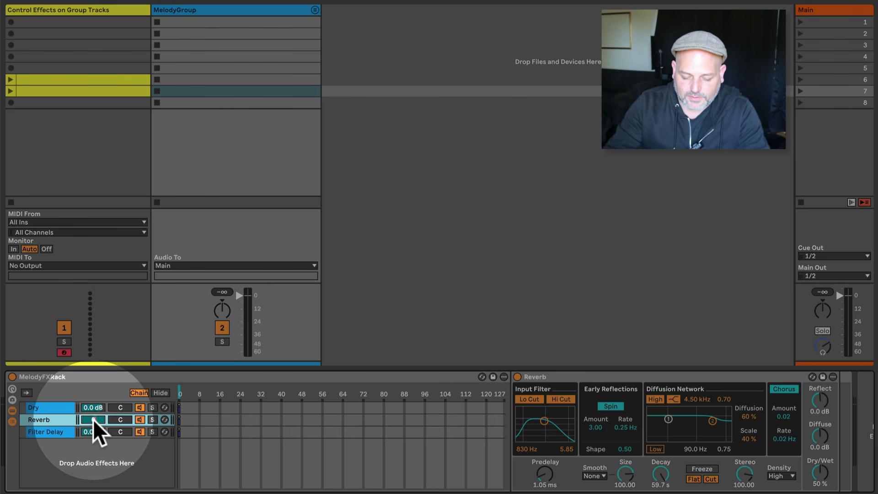
{"action": "left_click", "coordinate": [73, 9]}
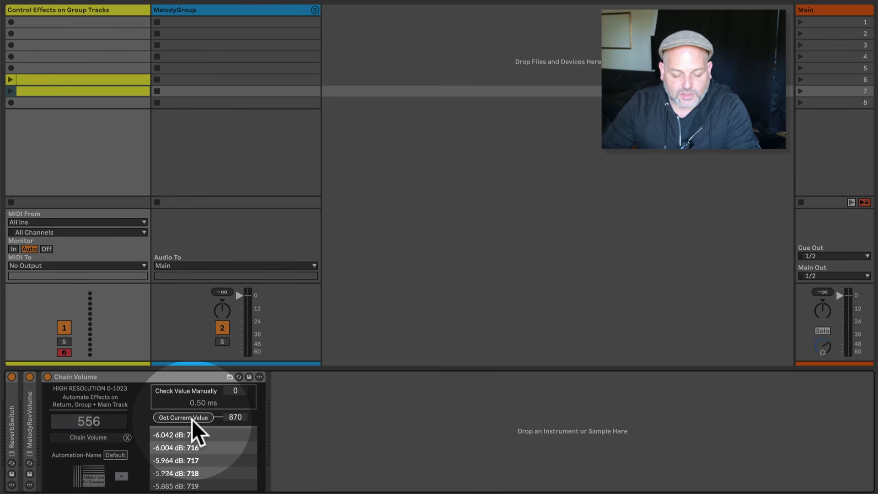
- Set the Chain Volume device's value to 870 and fix the scene 7 clip's Chain Volume envelope at that level
{"action": "left_click", "coordinate": [89, 422]}
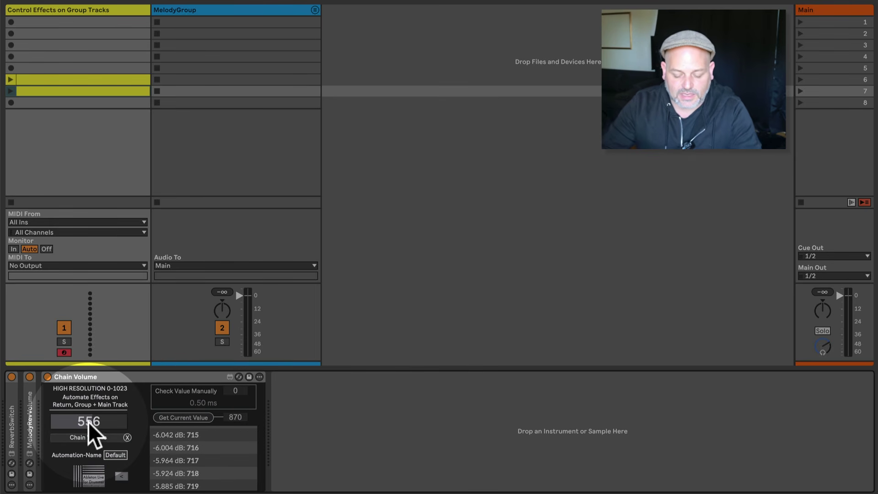
{"action": "type", "text": "870"}
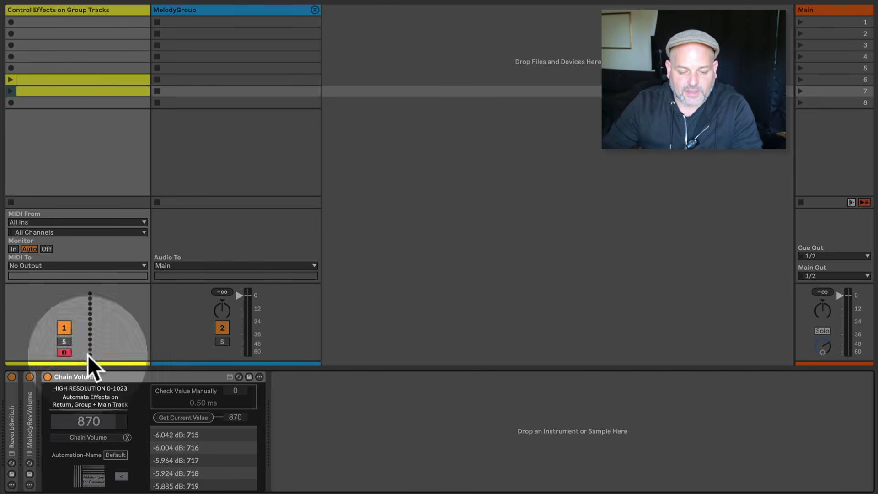
{"action": "left_click", "coordinate": [51, 90]}
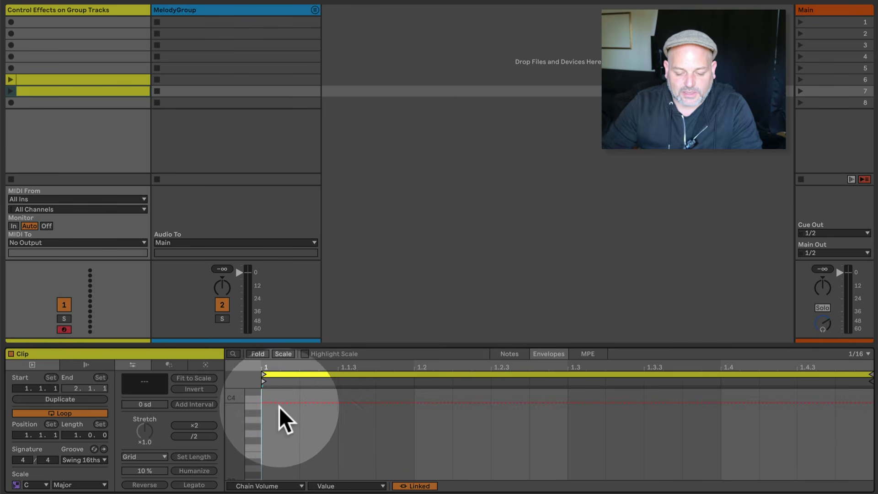
{"action": "mouse_move", "coordinate": [280, 403]}
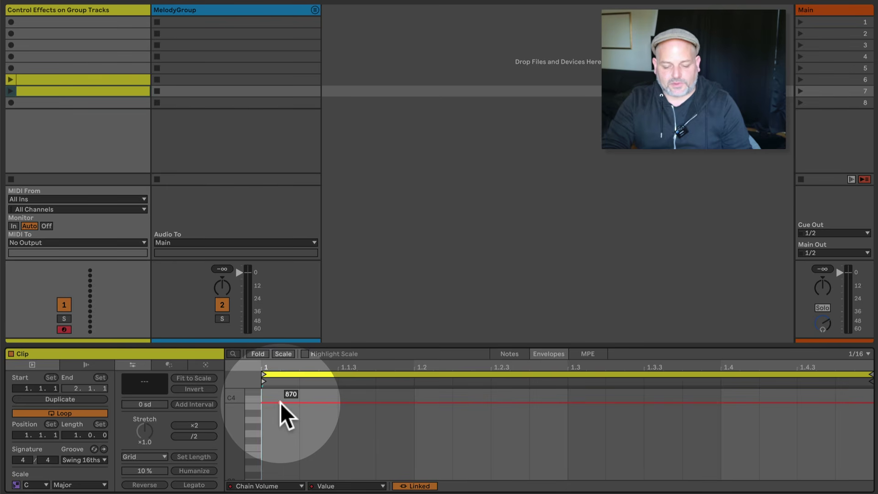
- Display MelodyGroup's effects rack and launch scene 6 followed by scene 7 to check the Reverb chain's volume automation
{"action": "left_click", "coordinate": [213, 10]}
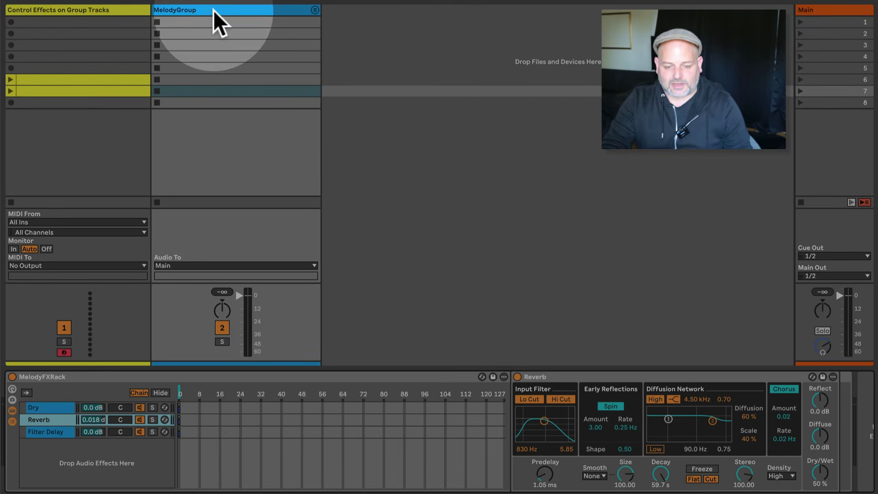
{"action": "left_click", "coordinate": [800, 79]}
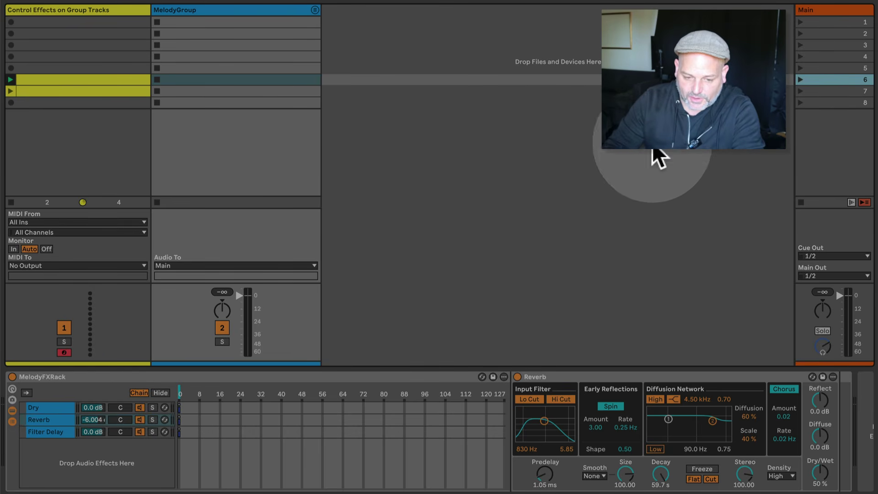
{"action": "left_click", "coordinate": [801, 90]}
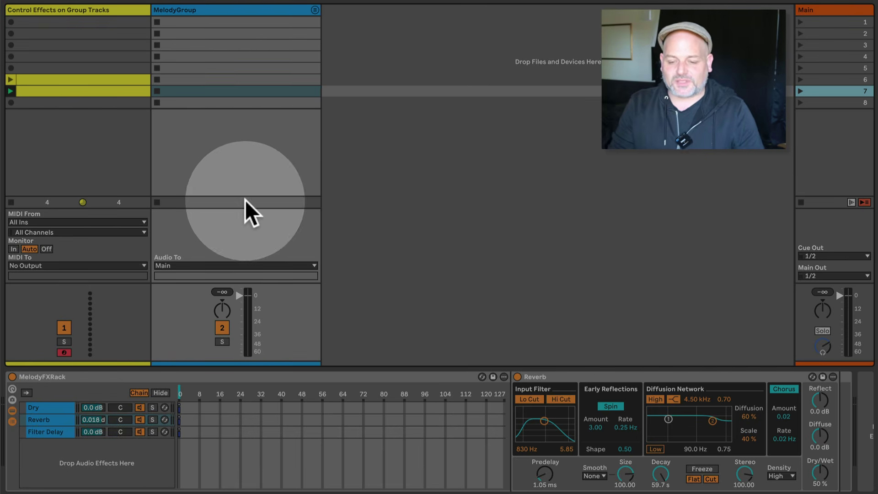
- Unfold the MelodyRevVolume and ReverbSwitch devices on the control track so all three control devices are expanded
{"action": "left_click", "coordinate": [108, 9]}
{"action": "double_click", "coordinate": [30, 413]}
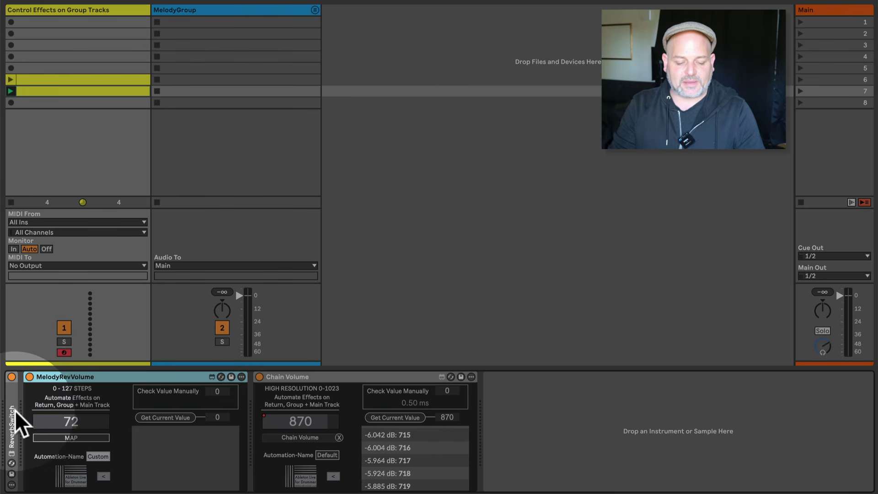
{"action": "double_click", "coordinate": [14, 410]}
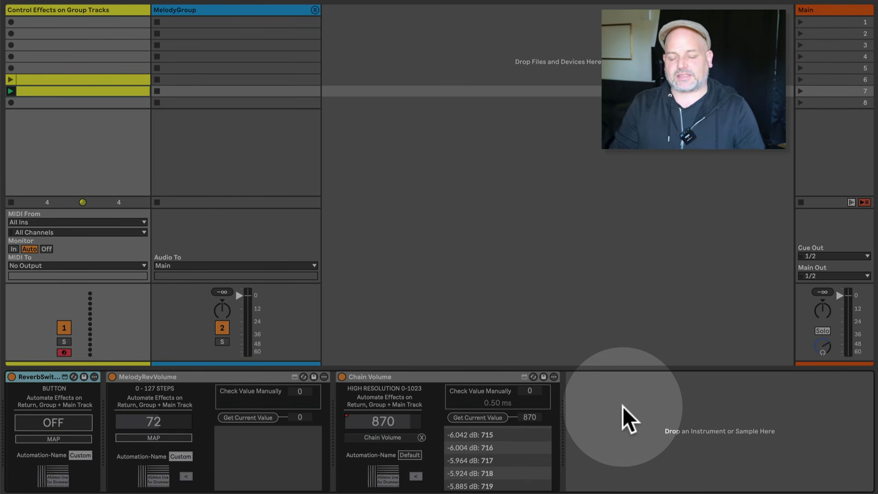